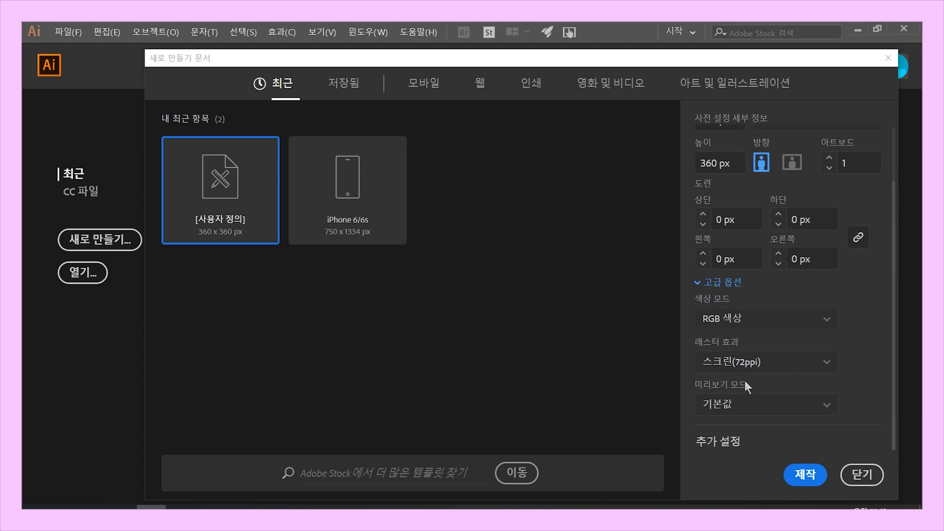
# Step: Create a 360 x 360 px RGB document at 72 ppi and look through the Color, Pathfinder and Stroke panels
pyautogui.click(808, 483)
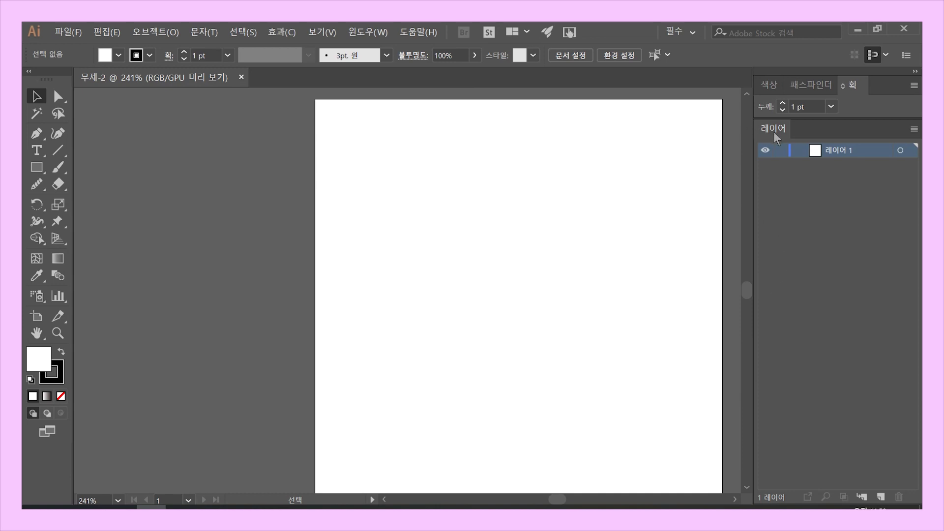
pyautogui.click(776, 85)
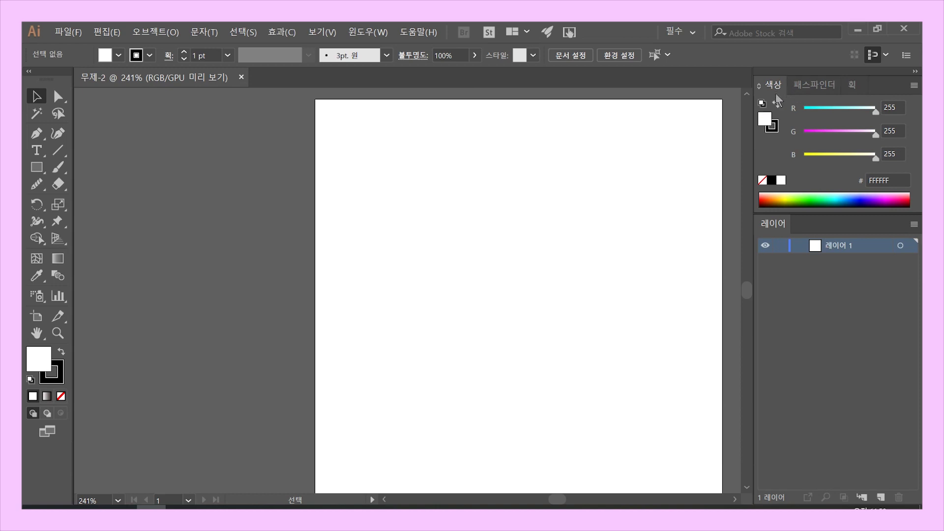
pyautogui.click(819, 85)
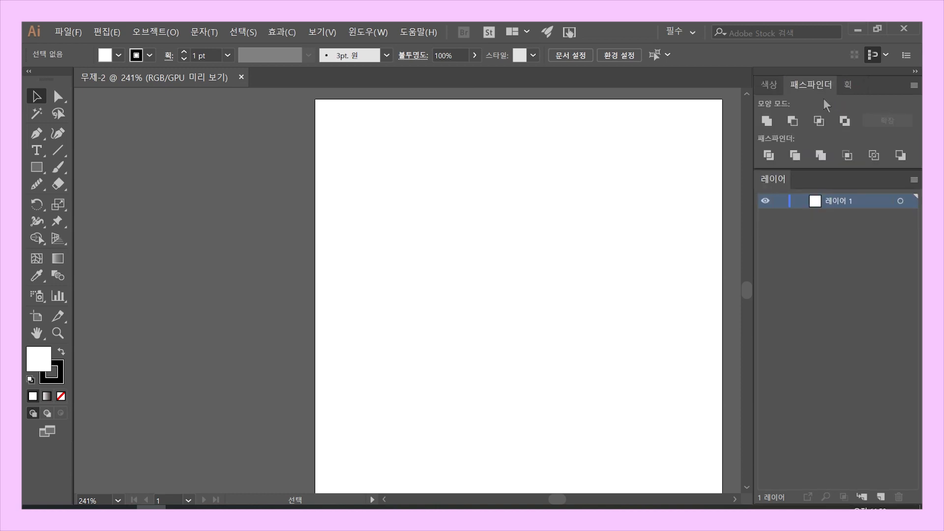
pyautogui.click(850, 85)
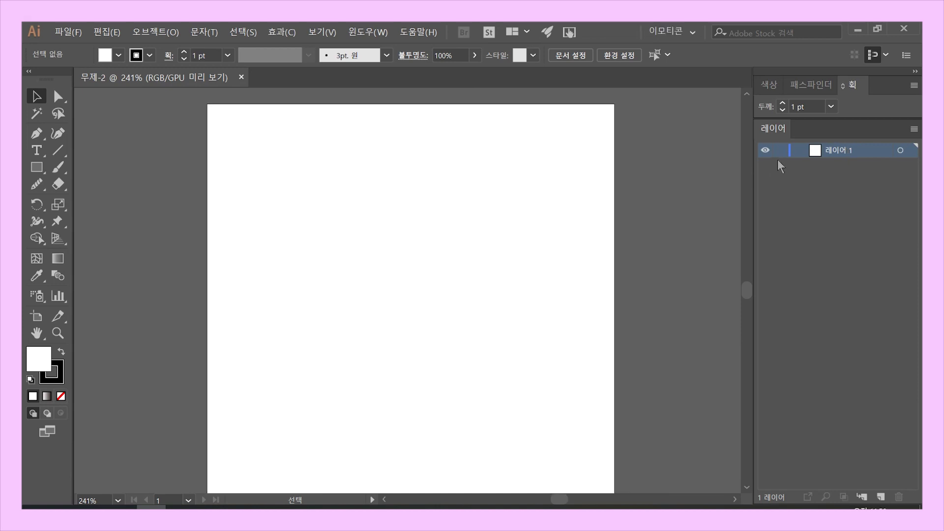
# Step: Detach and close the Stroke panel, and reopen it docked beside the Pathfinder panel
pyautogui.moveTo(851, 85); pyautogui.dragTo(508, 196)
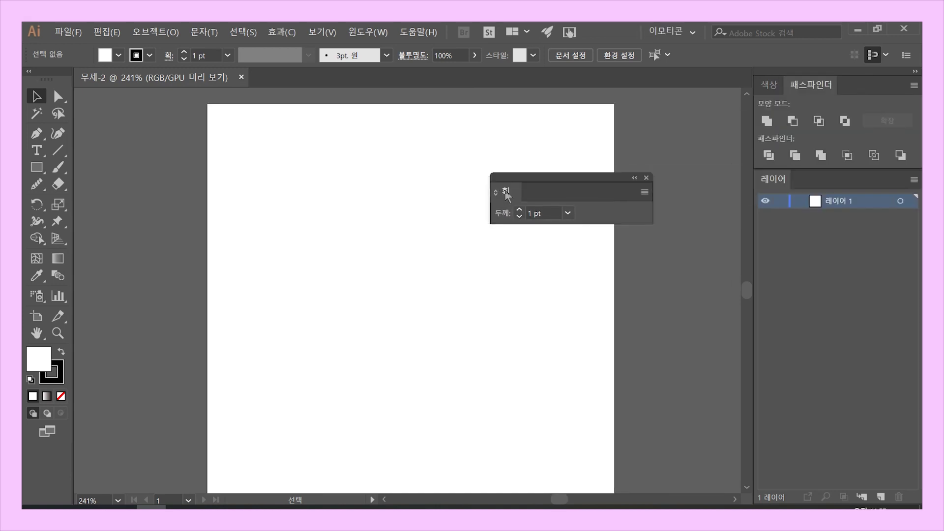
pyautogui.click(647, 178)
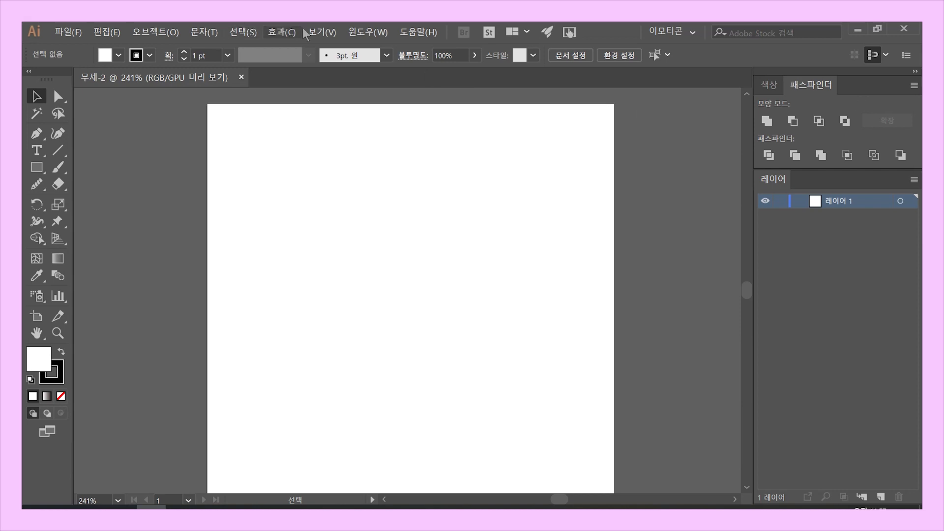
pyautogui.click(355, 35)
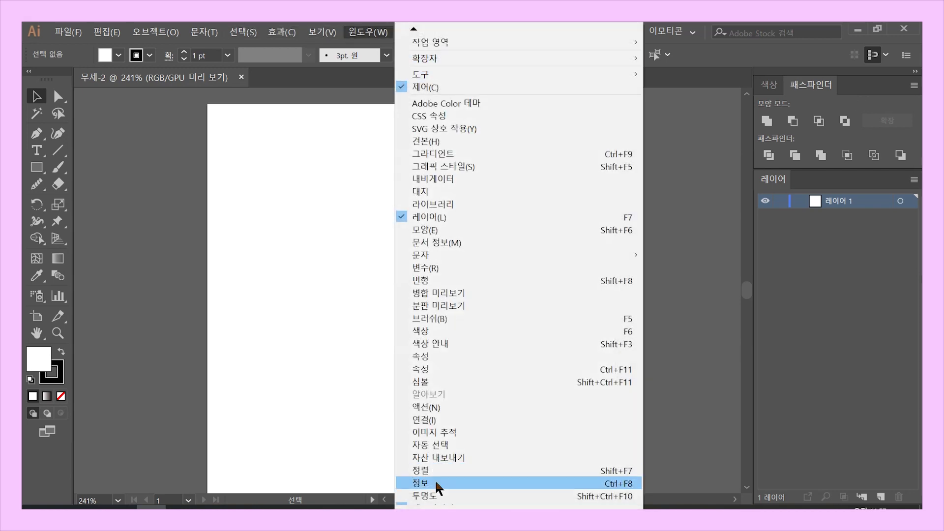
pyautogui.moveTo(445, 515)
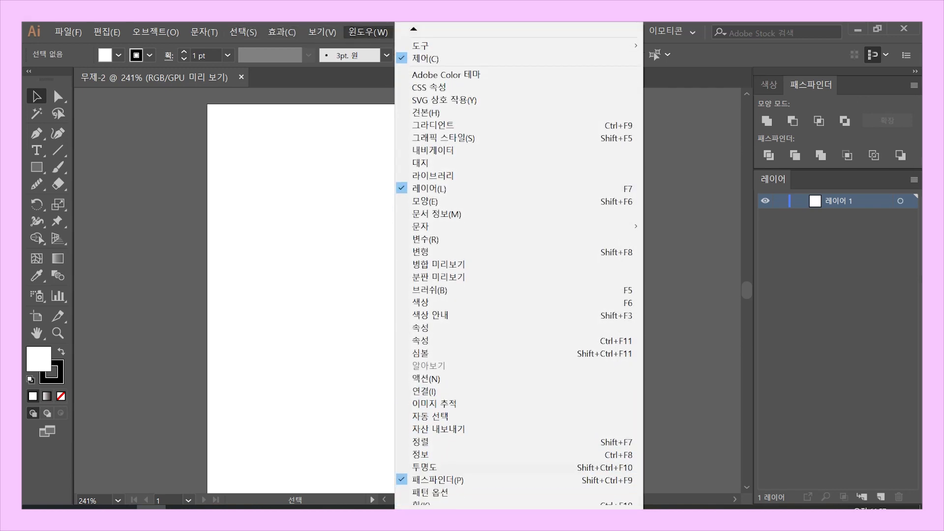
pyautogui.click(431, 423)
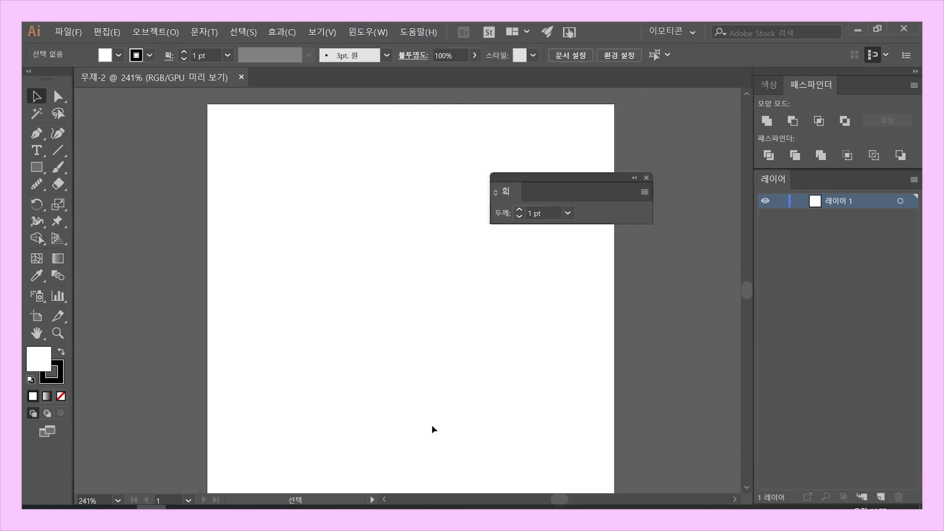
pyautogui.moveTo(544, 184); pyautogui.dragTo(853, 84)
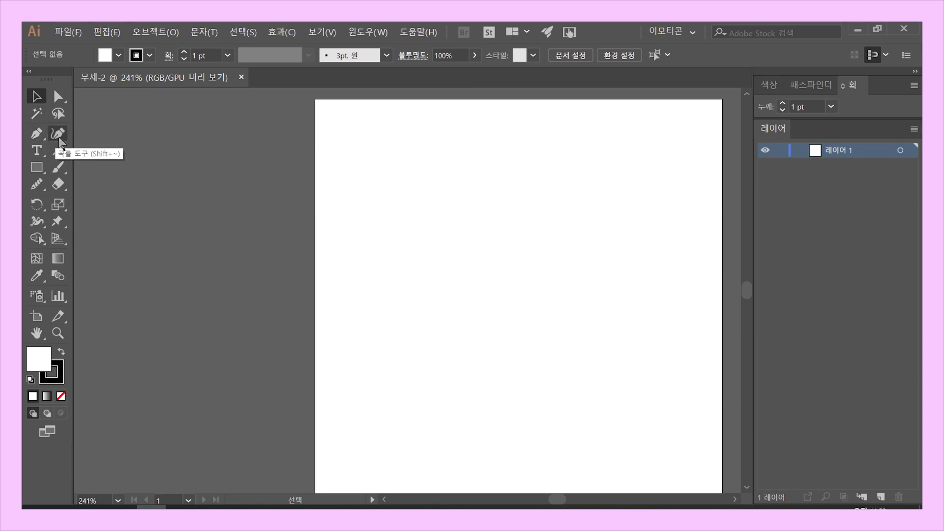
# Step: Activate the Smooth tool and open the keyboard shortcut settings
pyautogui.click(37, 186)
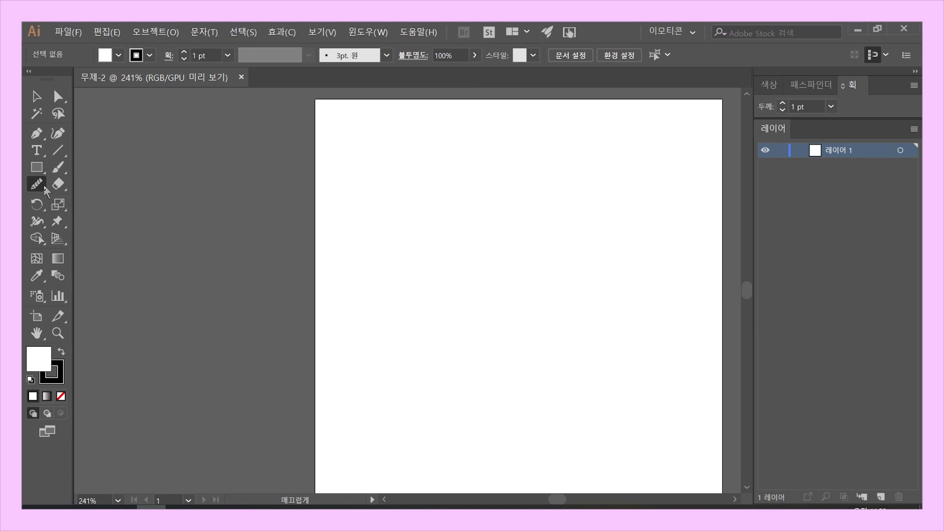
pyautogui.press('n')
pyautogui.click(103, 33)
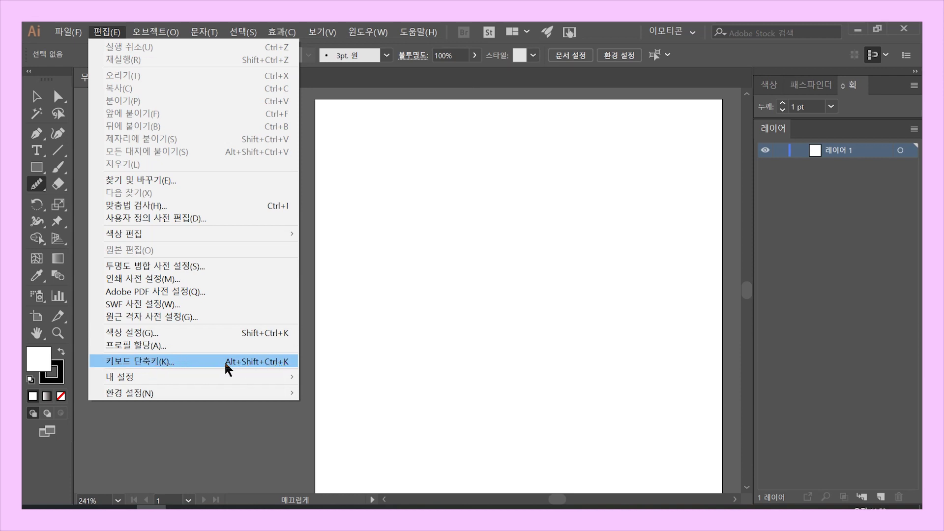
pyautogui.click(112, 358)
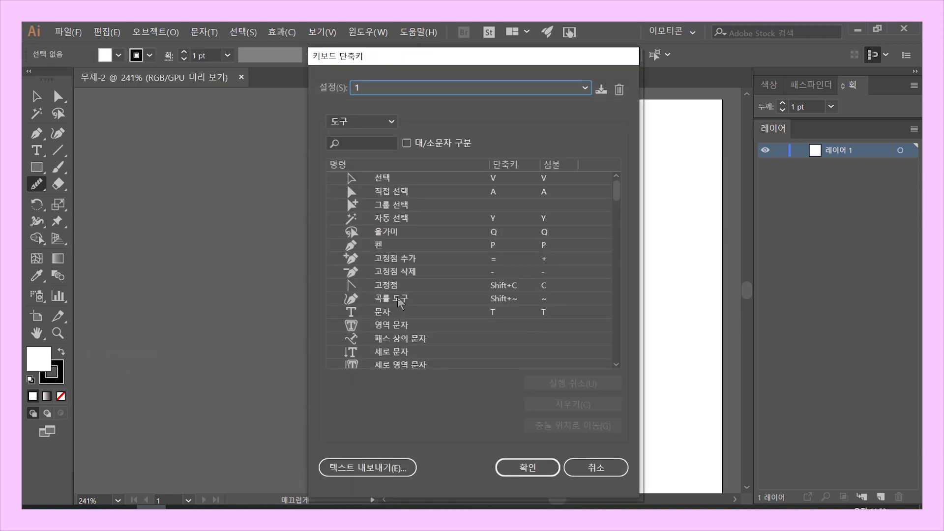
# Step: View the shortcut list for menu commands and return to the list for tools
pyautogui.click(357, 122)
pyautogui.click(355, 132)
pyautogui.click(353, 125)
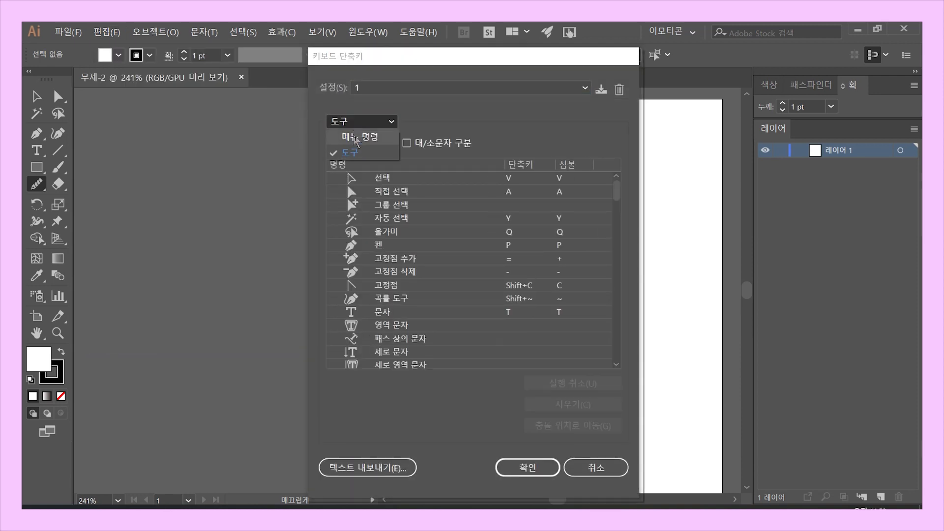
pyautogui.click(354, 133)
pyautogui.click(355, 124)
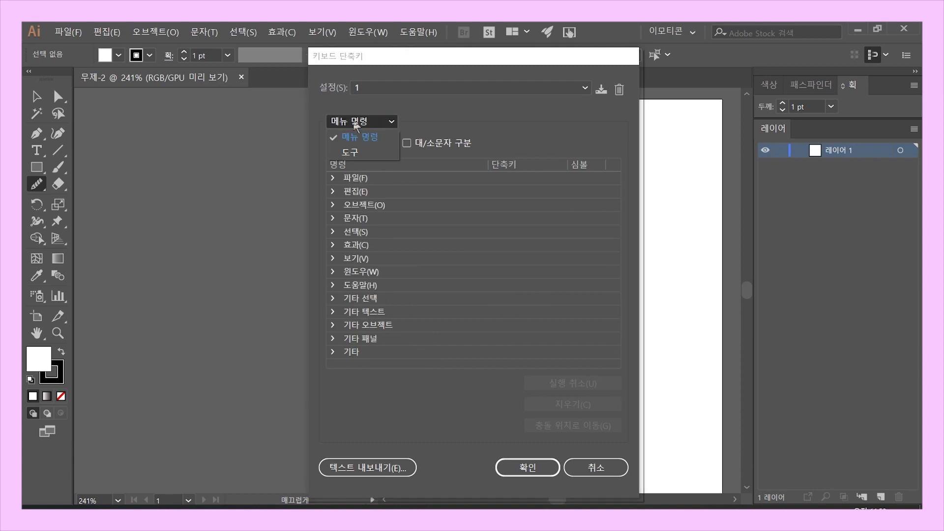
pyautogui.click(348, 152)
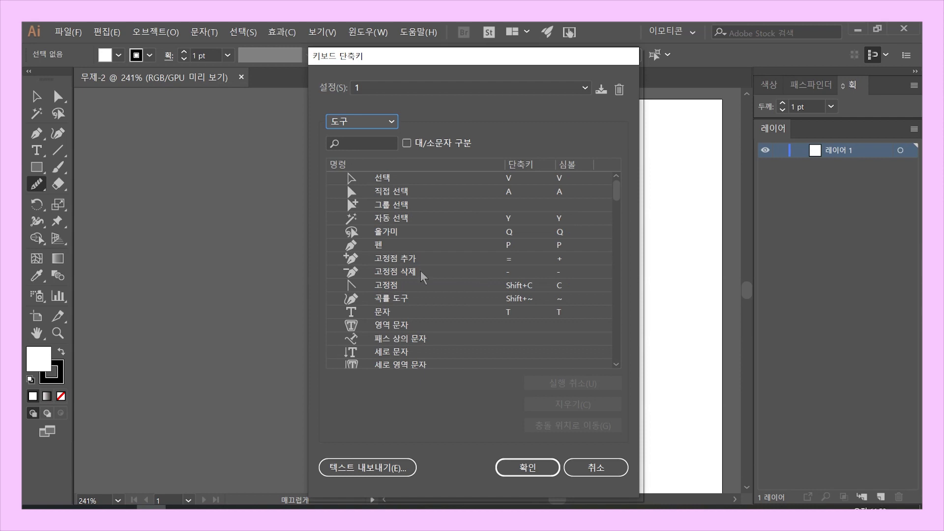
# Step: Look through the tool shortcuts, checking the entries for the Smooth and Path Eraser tools
pyautogui.scroll(-7, 395, 251)
pyautogui.scroll(-4, 391, 252)
pyautogui.scroll(3, 391, 252)
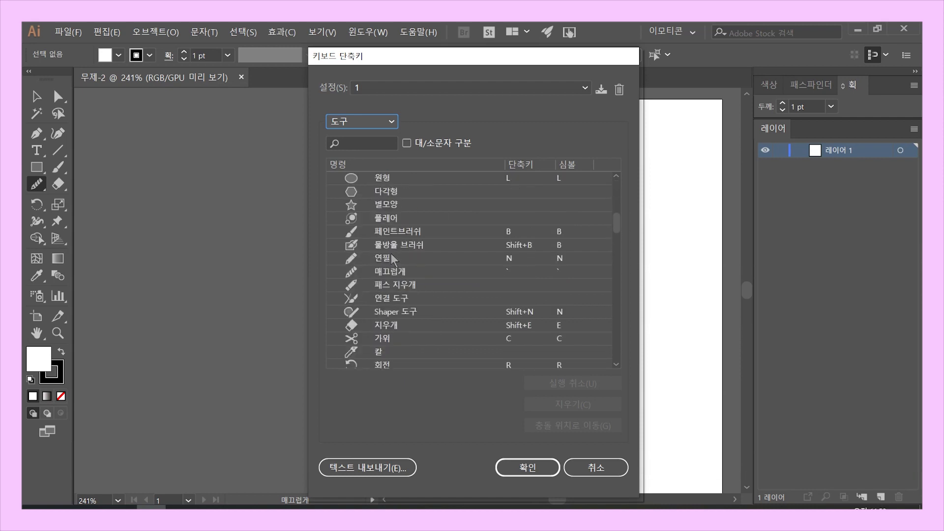
pyautogui.click(393, 275)
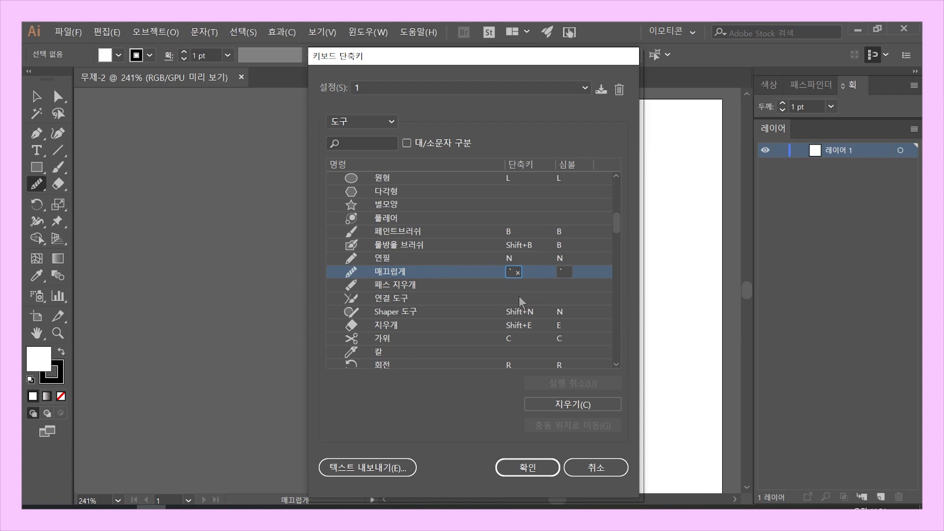
pyautogui.click(511, 285)
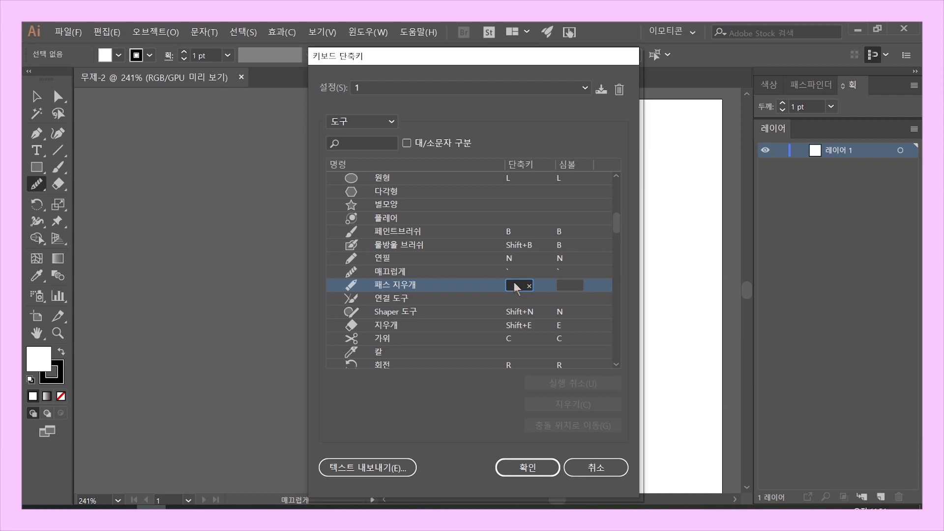
pyautogui.scroll(-10, 521, 323)
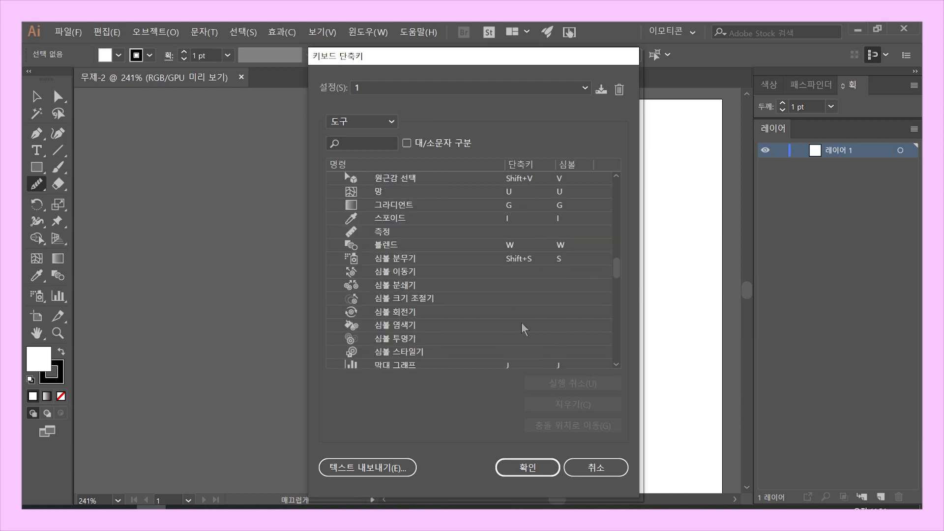
# Step: Assign the backtick (`) as the Smooth tool's shortcut and overwrite shortcut set 1
pyautogui.scroll(6, 512, 261)
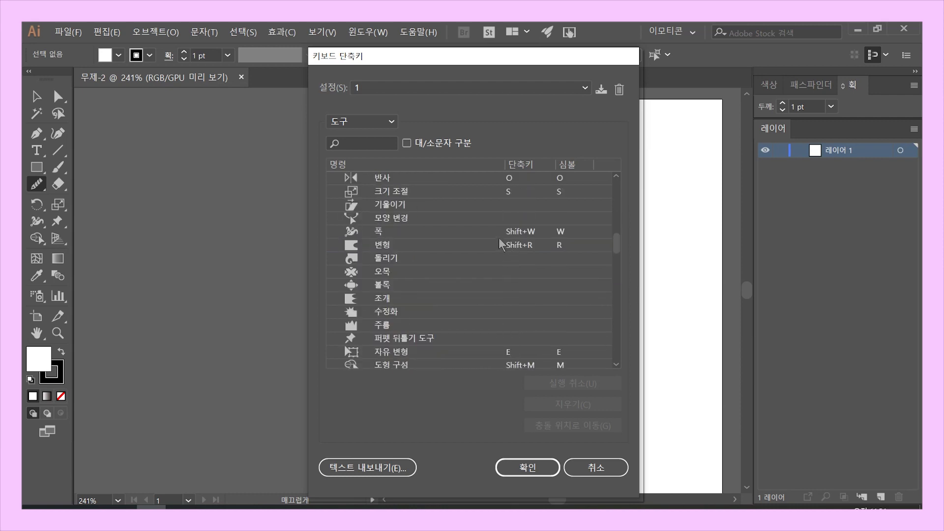
pyautogui.scroll(4, 513, 247)
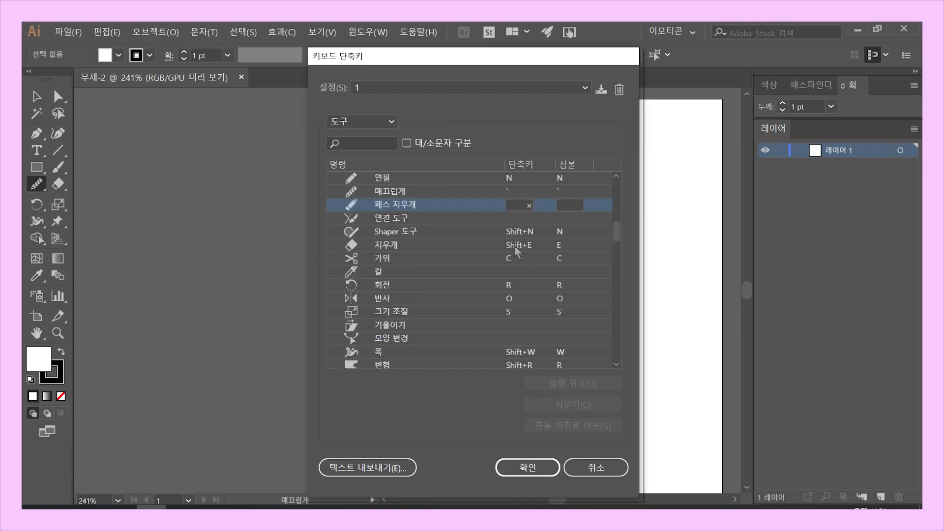
pyautogui.click(512, 230)
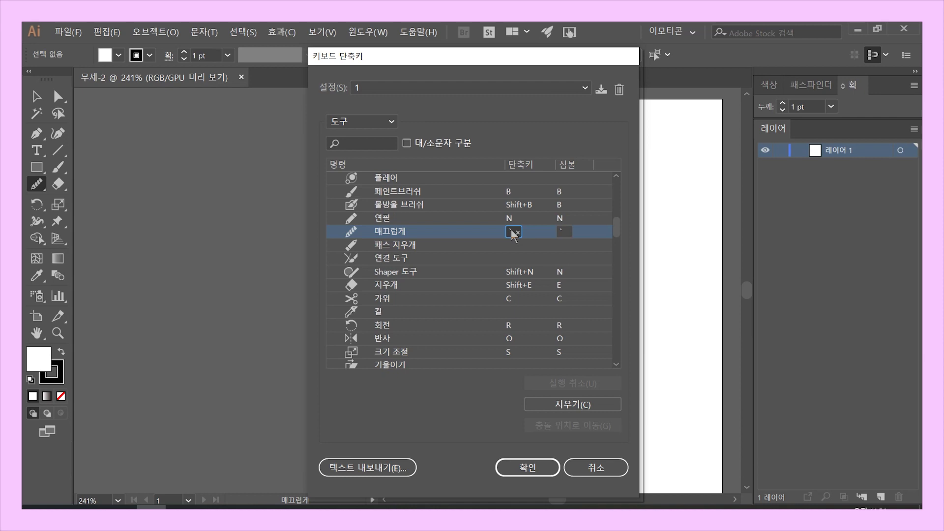
pyautogui.press('`')
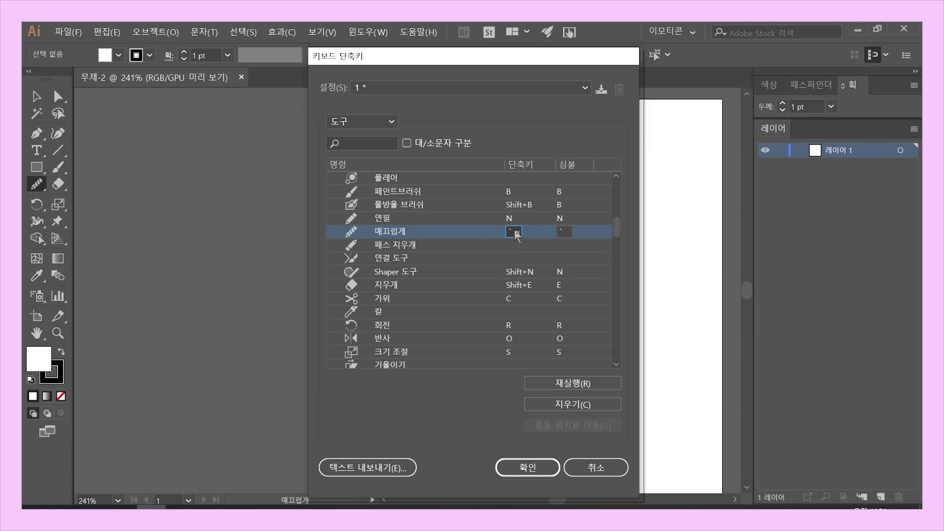
pyautogui.click(537, 469)
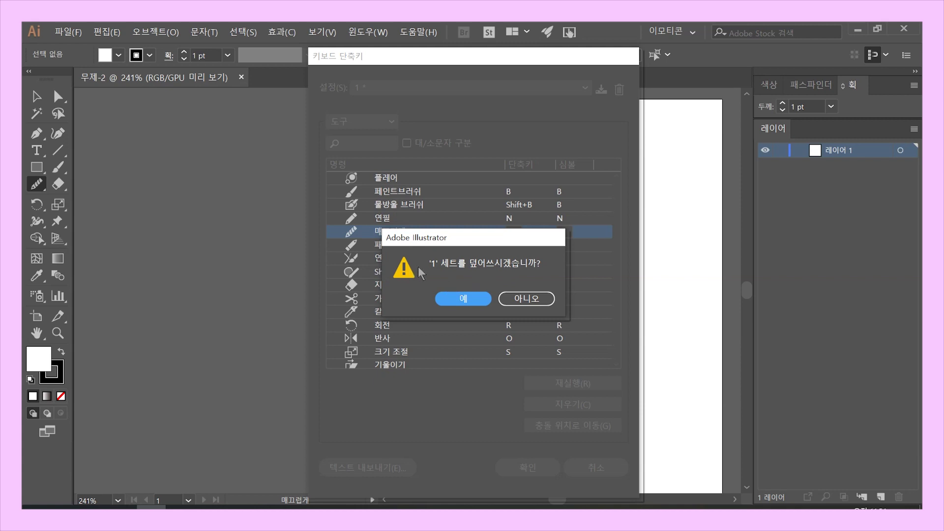
pyautogui.click(459, 298)
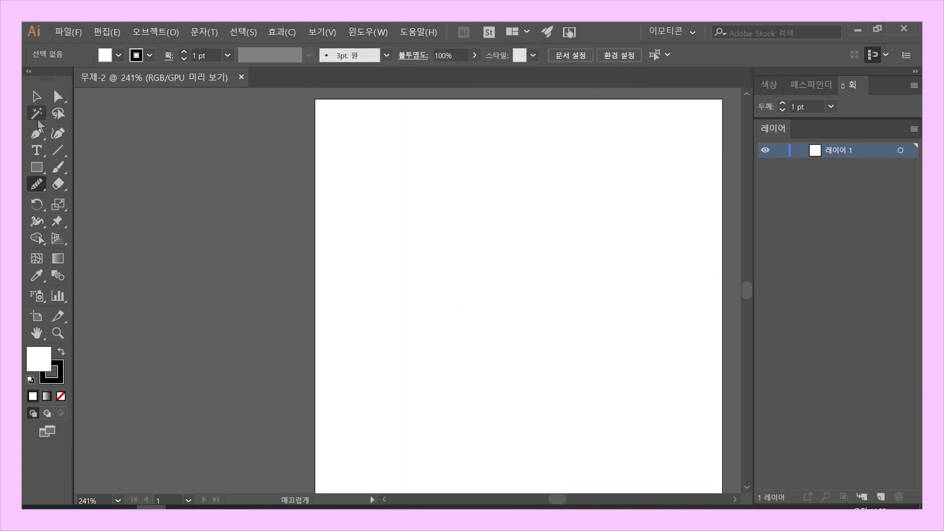
# Step: Switch to the Selection tool and test the Smooth tool's shortcut over the artboard
pyautogui.click(37, 96)
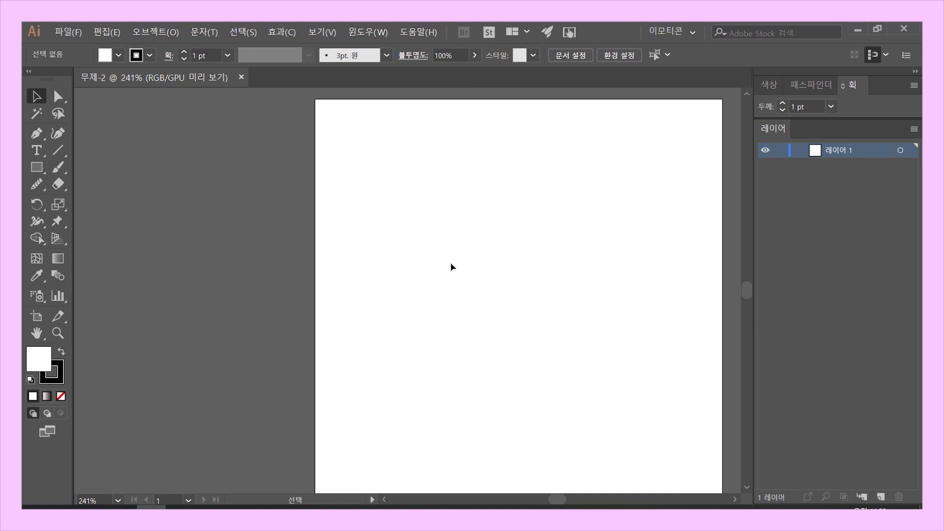
pyautogui.press('n')
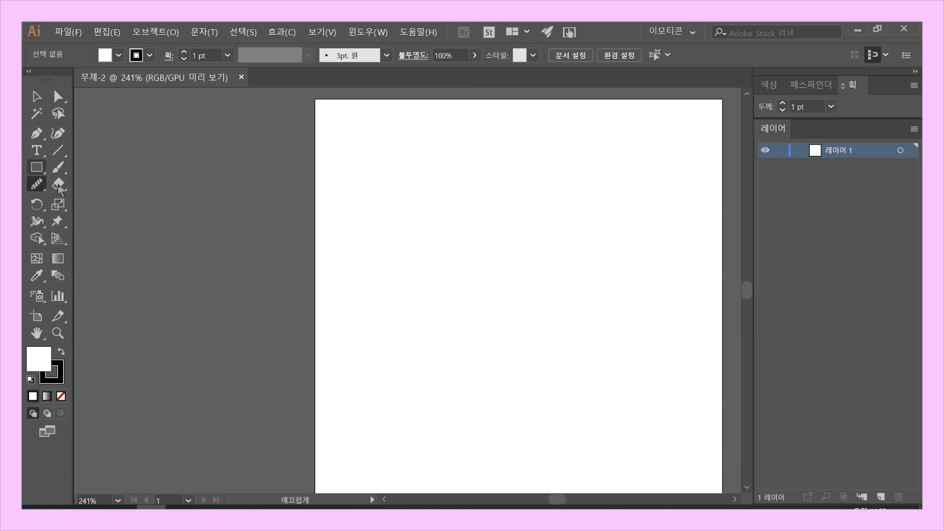
pyautogui.moveTo(429, 235)
pyautogui.mouseDown()
pyautogui.moveTo(432, 316)
pyautogui.moveTo(444, 249)
pyautogui.mouseUp()
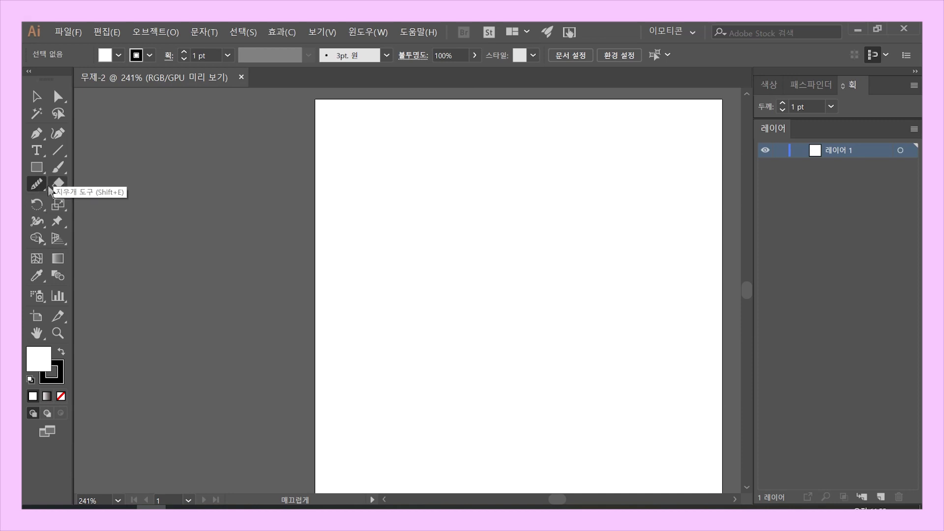
pyautogui.click(111, 30)
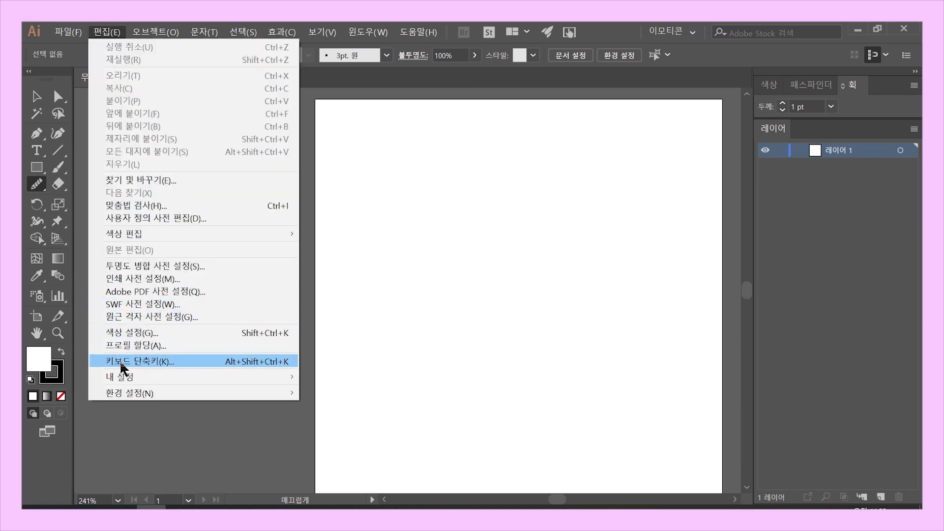
pyautogui.click(23, 180)
pyautogui.press('n')
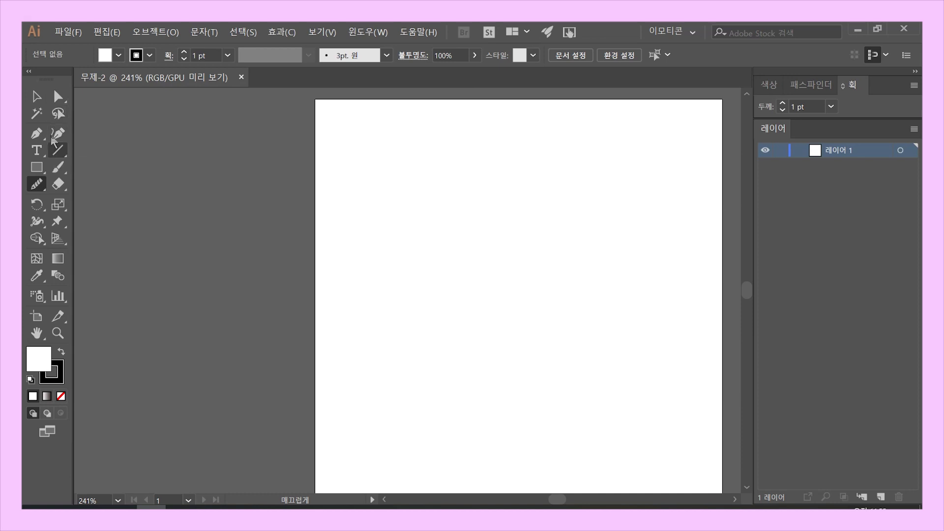
# Step: Return to the Selection tool and view the available brush definitions
pyautogui.press('v')
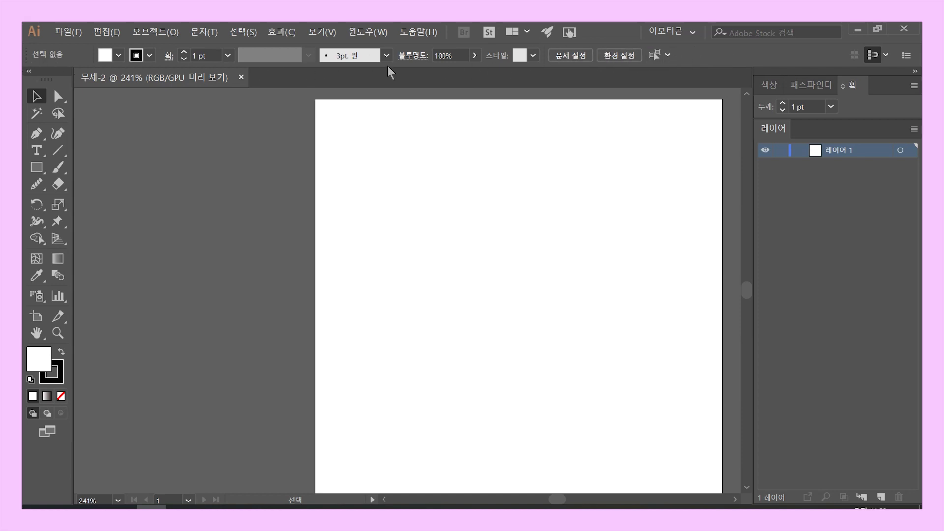
pyautogui.hscroll(3, 278, 262)
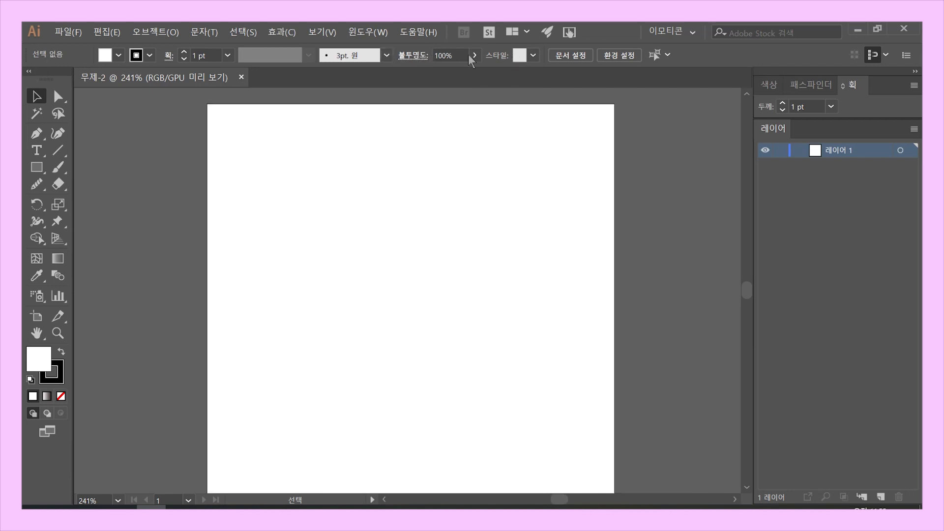
pyautogui.click(386, 55)
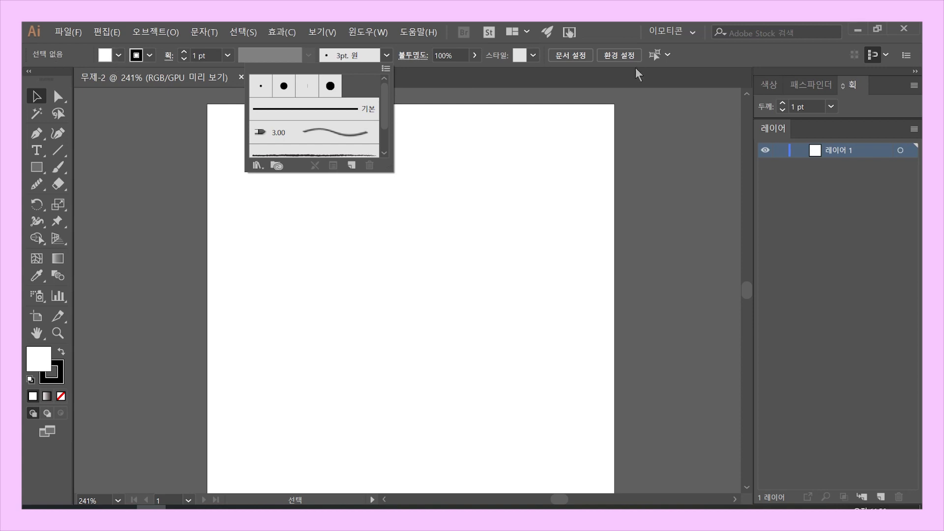
pyautogui.click(591, 77)
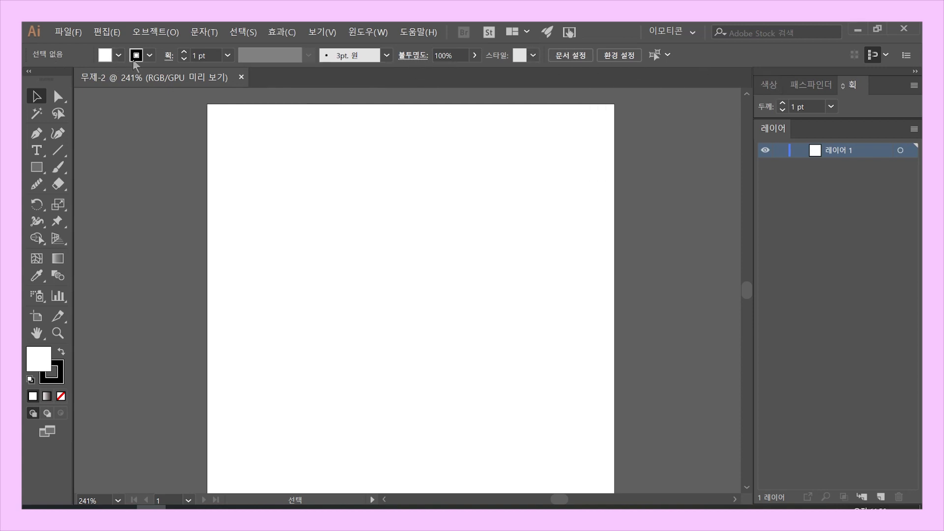
# Step: Draw a rectangle left of the artboard's centre, swapping fill and stroke to make it black, and move it slightly
pyautogui.click(370, 31)
pyautogui.click(310, 36)
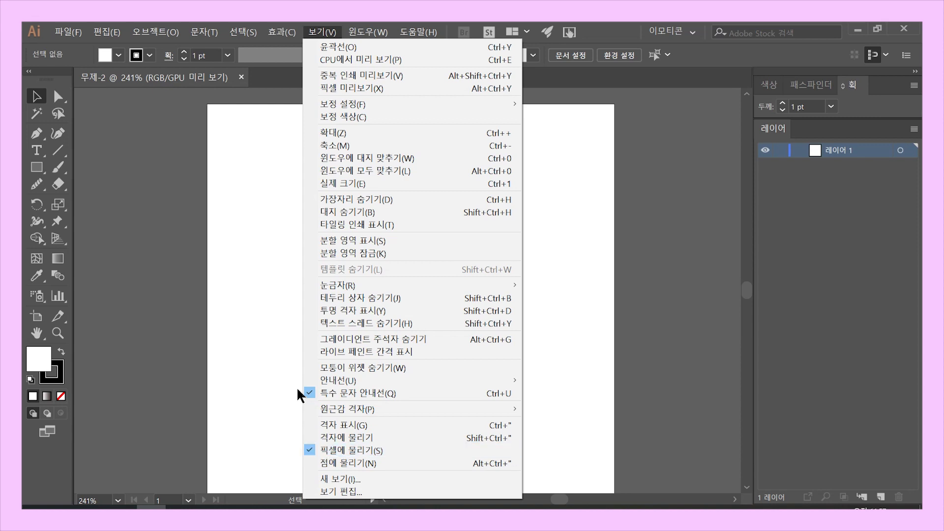
pyautogui.click(193, 335)
pyautogui.click(36, 167)
pyautogui.moveTo(300, 201)
pyautogui.mouseDown()
pyautogui.moveTo(423, 379)
pyautogui.moveTo(398, 304)
pyautogui.moveTo(406, 319)
pyautogui.mouseUp()
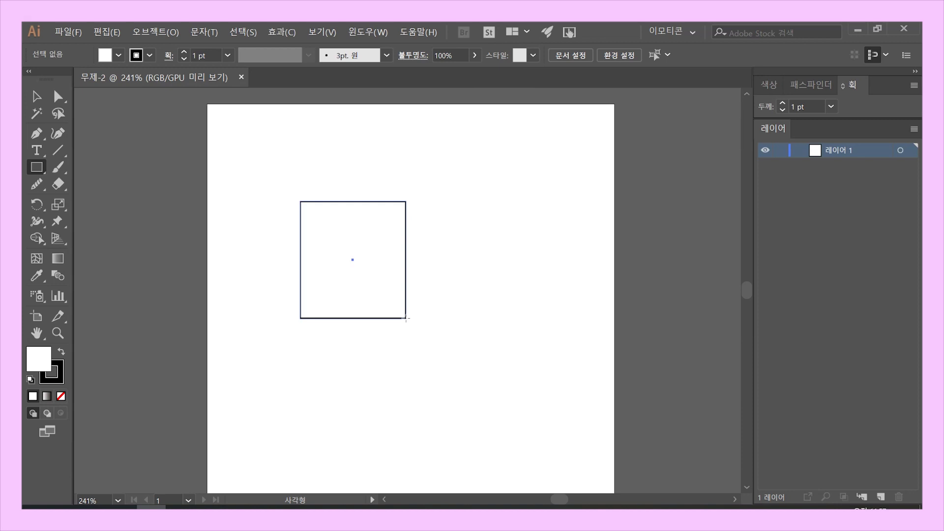
pyautogui.click(60, 354)
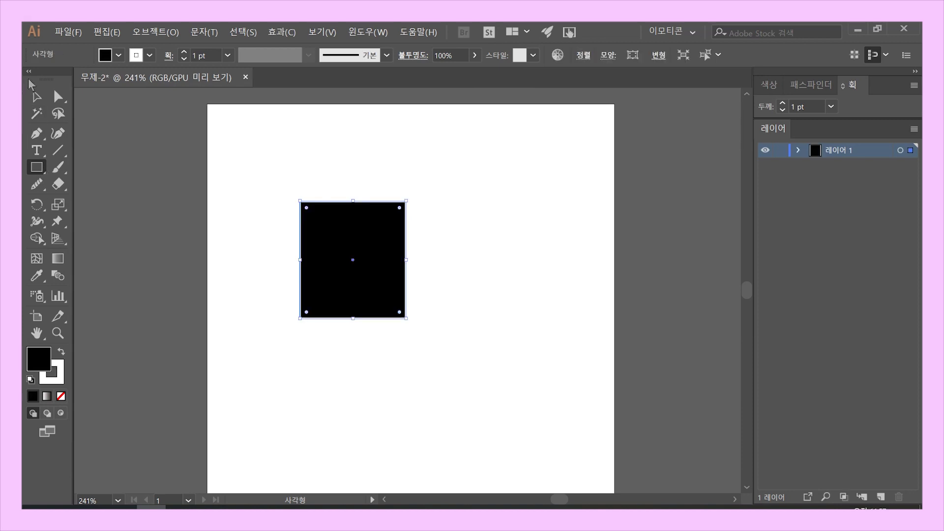
pyautogui.click(36, 96)
pyautogui.moveTo(352, 294)
pyautogui.mouseDown()
pyautogui.moveTo(366, 294)
pyautogui.moveTo(349, 307)
pyautogui.mouseUp()
# Step: Turn off both Snap to Pixel (픽셀에 물리기) and Smart Guides (특수 문자 안내선)
pyautogui.click(361, 32)
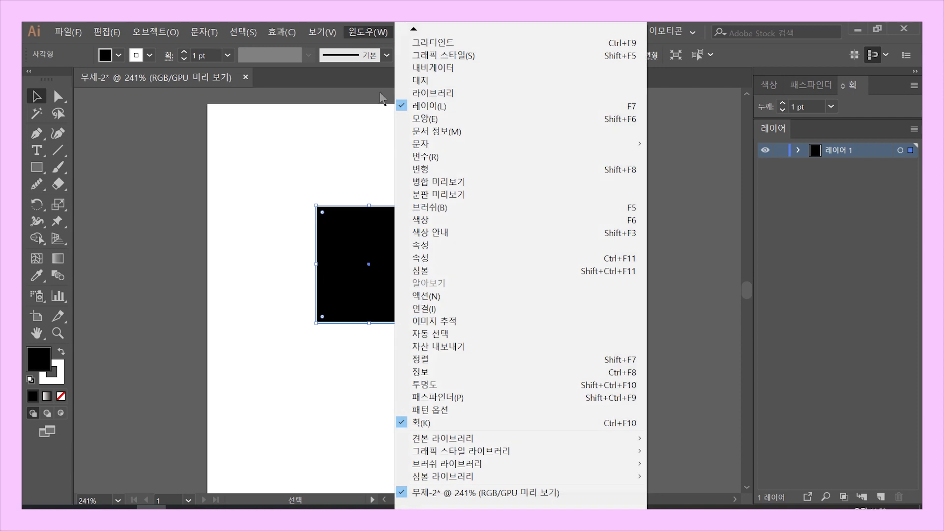
pyautogui.moveTo(322, 32)
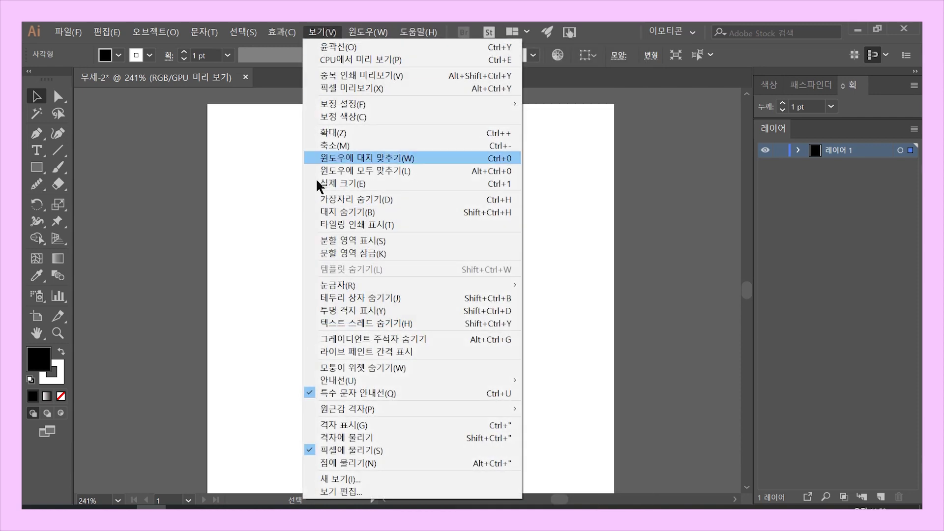
pyautogui.click(317, 450)
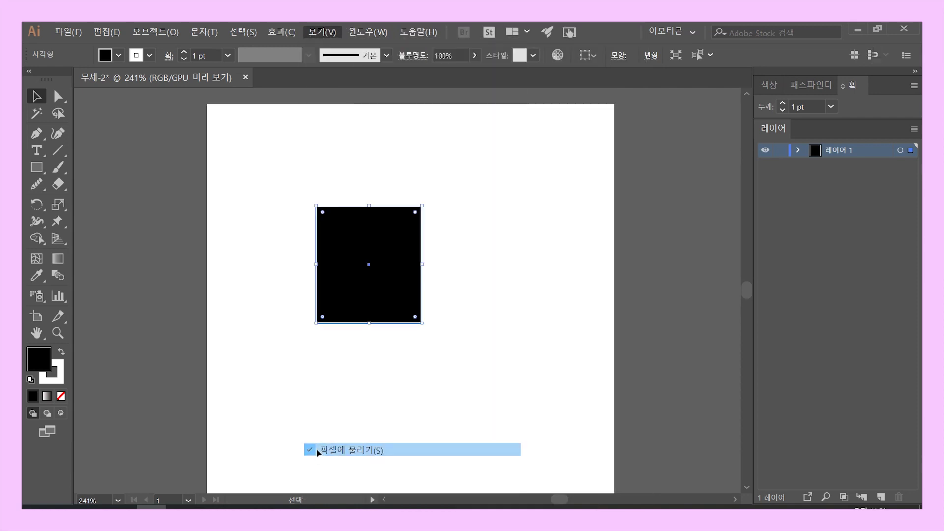
pyautogui.click(322, 32)
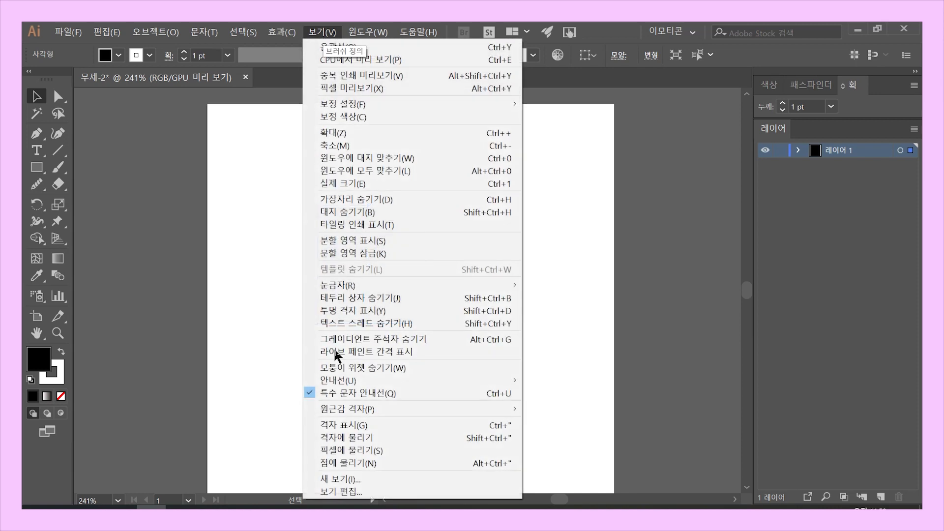
pyautogui.click(353, 396)
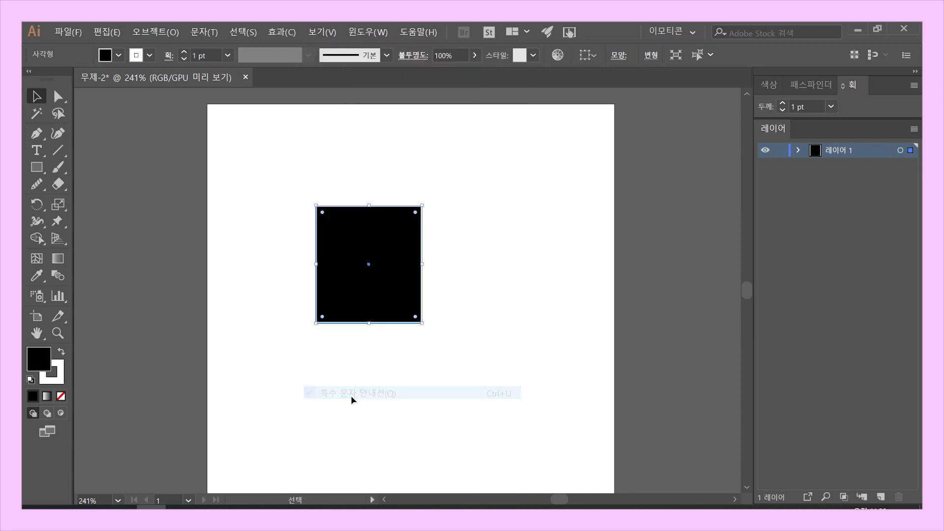
pyautogui.click(352, 400)
# Step: Test moving the black rectangle without snapping, and delete it
pyautogui.moveTo(368, 295); pyautogui.dragTo(310, 297)
pyautogui.press('Delete')
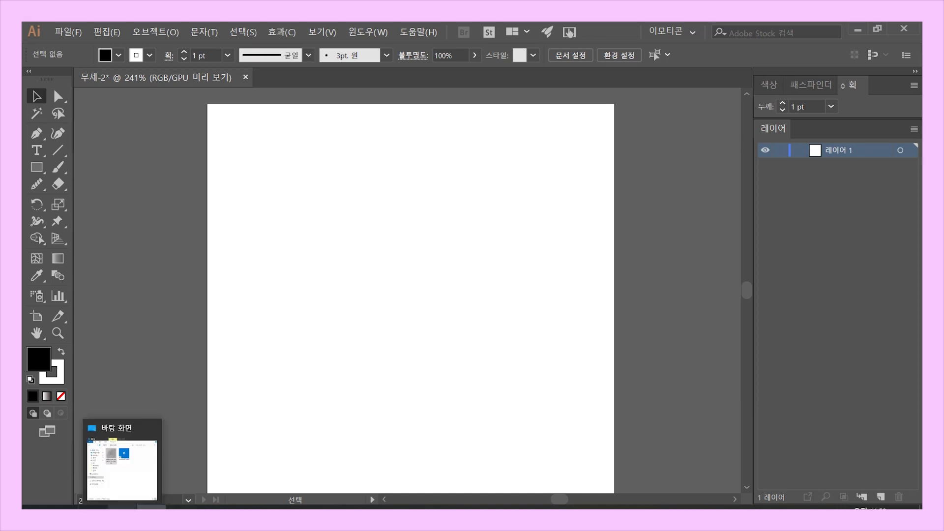
# Step: Place the sketch photo KakaoTalk_20190721_111026305 from the desktop folder into the document
pyautogui.click(147, 492)
pyautogui.moveTo(739, 187); pyautogui.dragTo(381, 249)
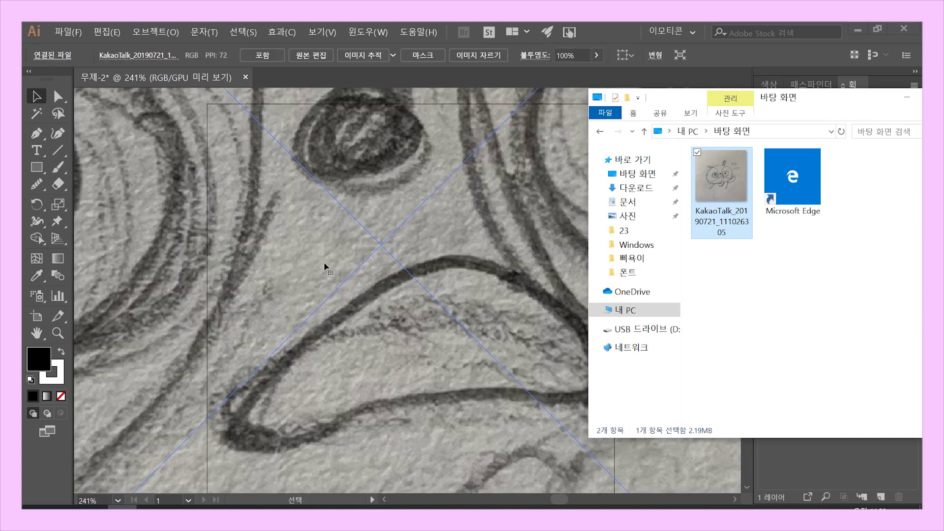
pyautogui.click(323, 265)
# Step: Scale the sketch photo down to slightly larger than the artboard and place it over the artboard
pyautogui.press('ctrl')
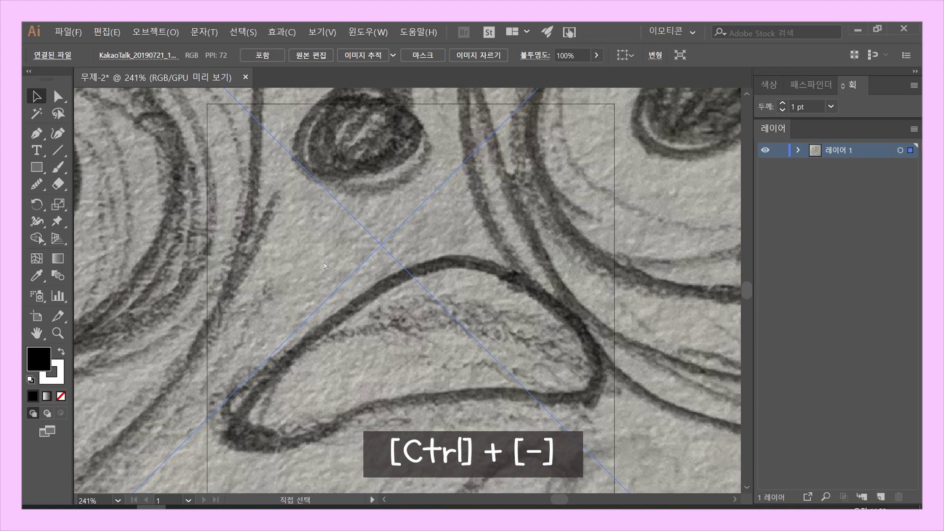
pyautogui.hotkey('ctrl', '-')
pyautogui.hotkey('ctrl', '-')
pyautogui.hotkey('ctrl', '-')
pyautogui.hotkey('ctrl', '-')
pyautogui.hotkey('ctrl', '-')
pyautogui.hotkey('ctrl', '-')
pyautogui.hotkey('ctrl', '-')
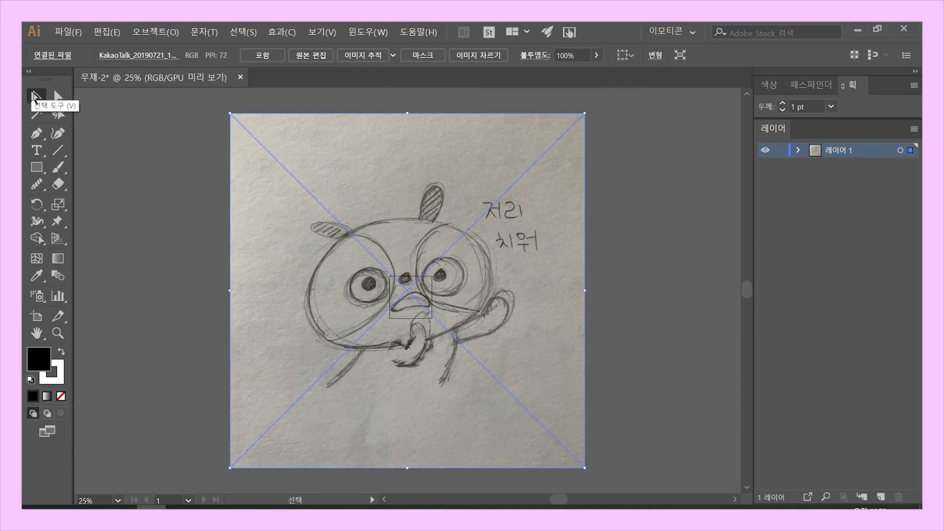
pyautogui.moveTo(230, 294); pyautogui.dragTo(543, 290)
pyautogui.moveTo(422, 294); pyautogui.dragTo(445, 295)
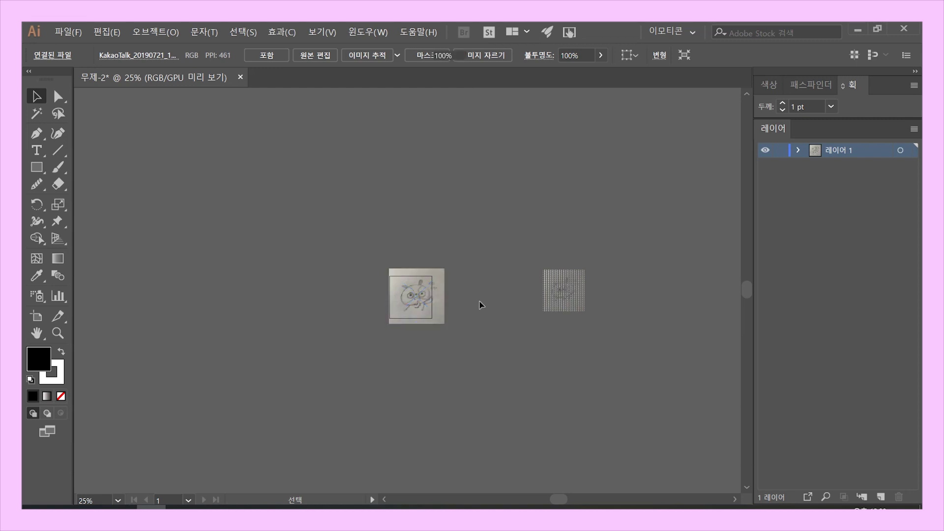
pyautogui.click(480, 290)
# Step: Fit the artboard in the window and reposition the photo so the whole character and its lettering lie inside the artboard
pyautogui.hotkey('ctrl', '0')
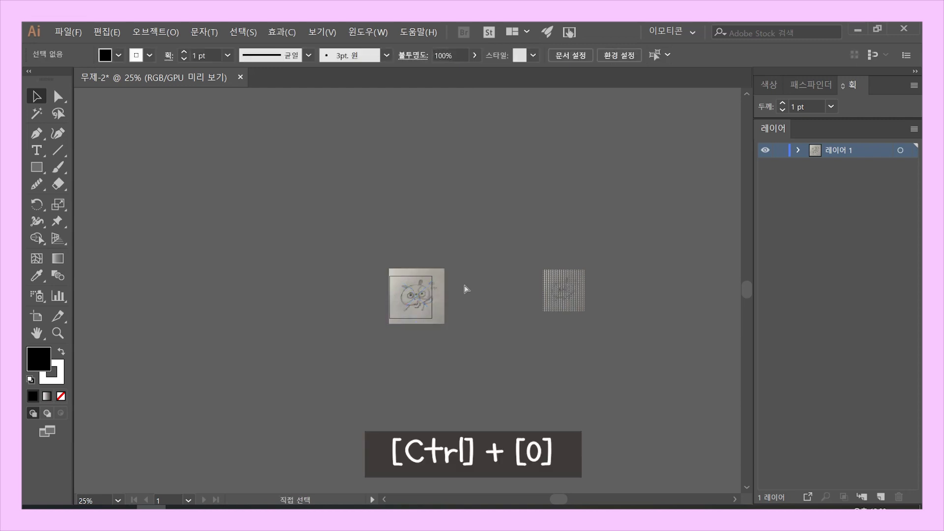
pyautogui.hotkey('ctrl', '0')
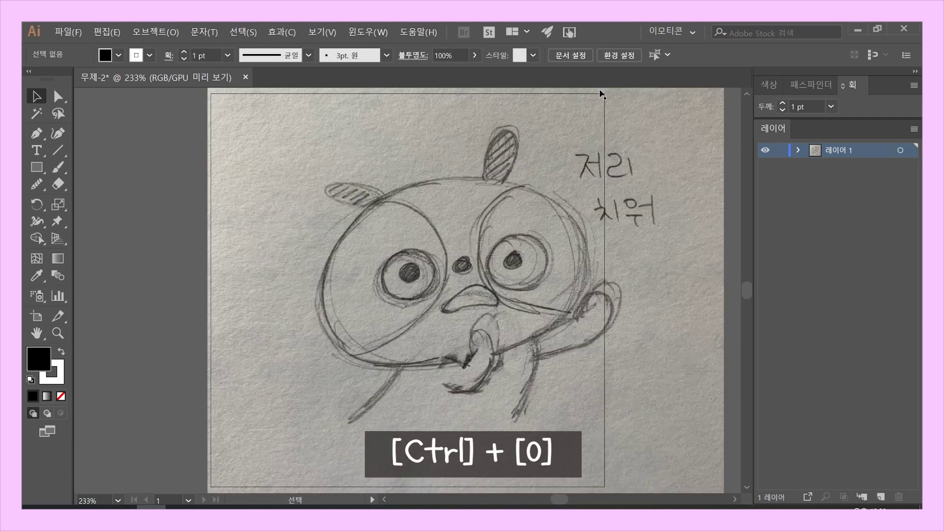
pyautogui.click(339, 445)
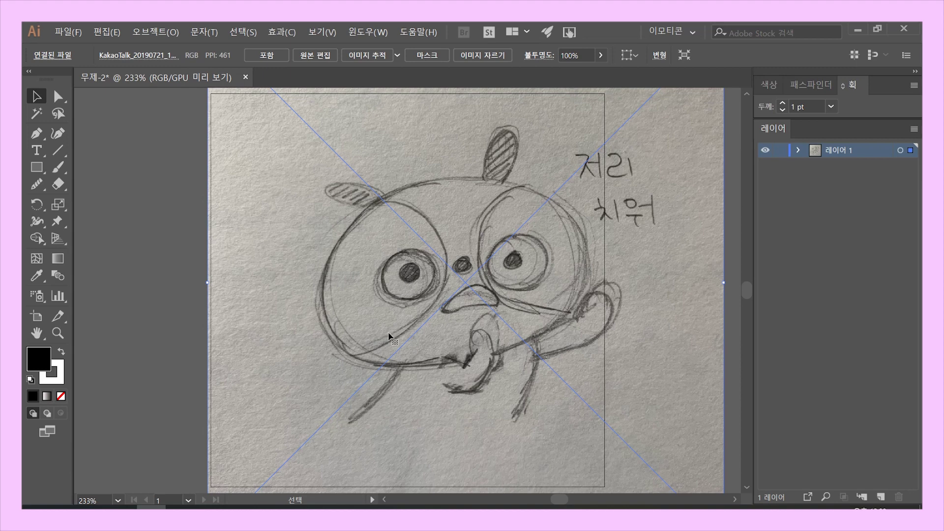
pyautogui.moveTo(608, 344)
pyautogui.mouseDown()
pyautogui.moveTo(532, 351)
pyautogui.moveTo(554, 329)
pyautogui.moveTo(580, 343)
pyautogui.moveTo(578, 354)
pyautogui.mouseUp()
pyautogui.click(676, 359)
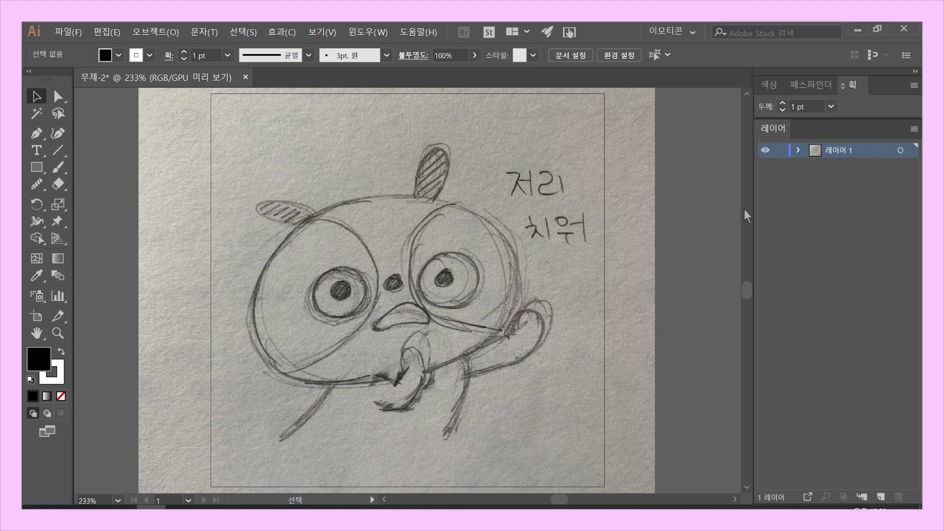
# Step: Add a new layer above the sketch's layer, 레이어 1
pyautogui.click(782, 227)
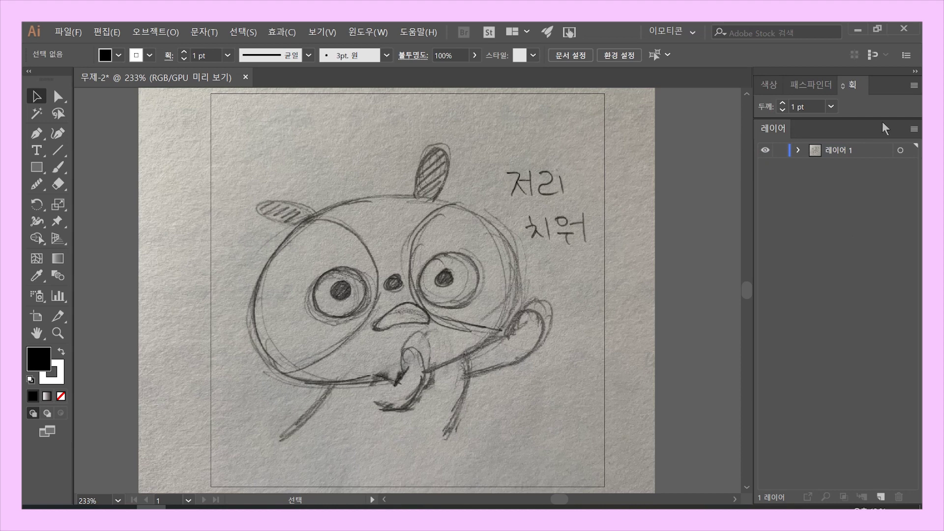
pyautogui.click(860, 152)
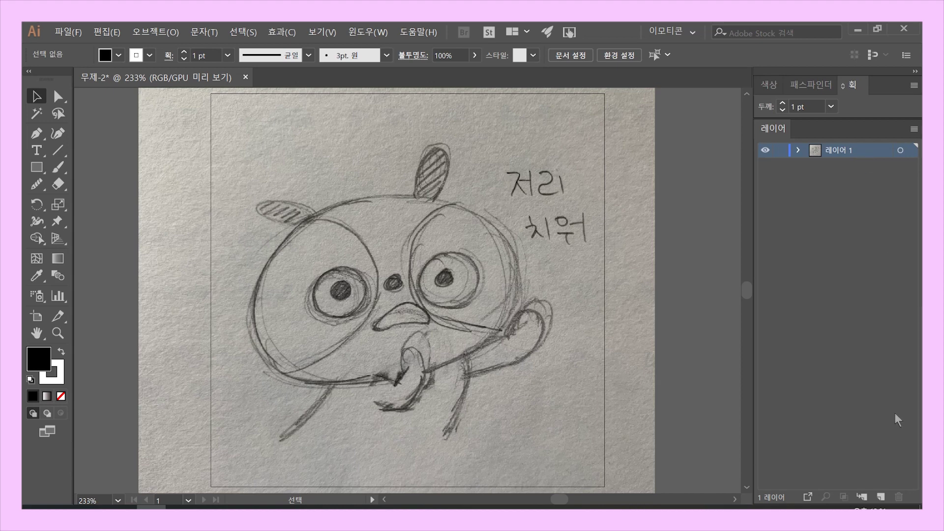
pyautogui.click(884, 496)
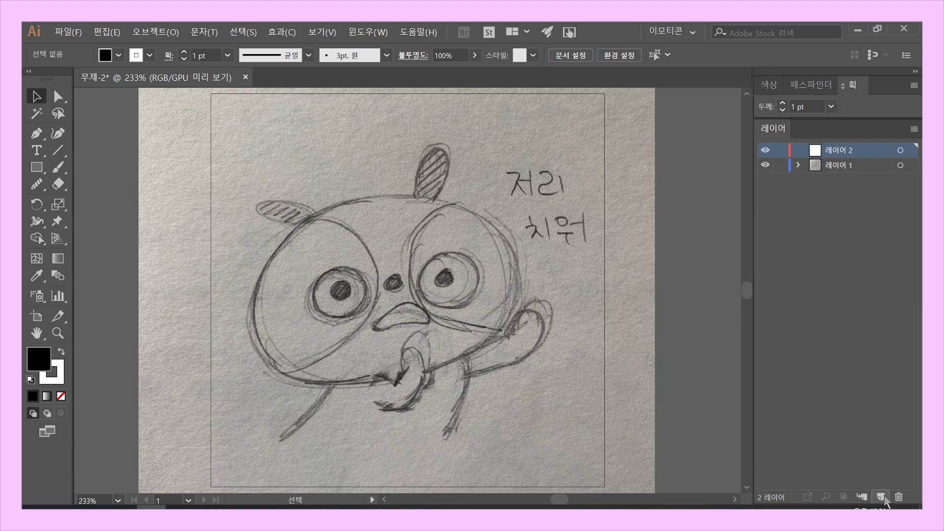
# Step: Lock the sketch layer 레이어 1 and make 레이어 2 the active layer
pyautogui.click(868, 164)
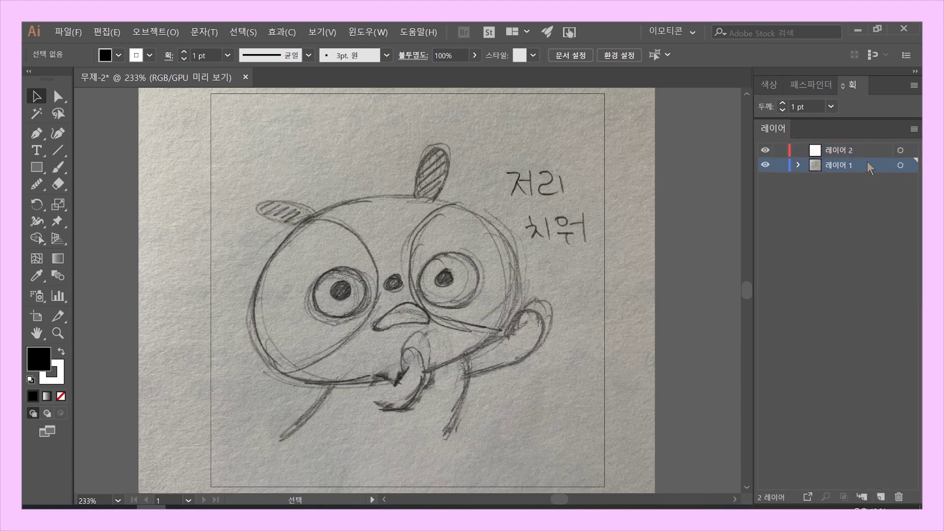
pyautogui.click(780, 166)
pyautogui.click(864, 152)
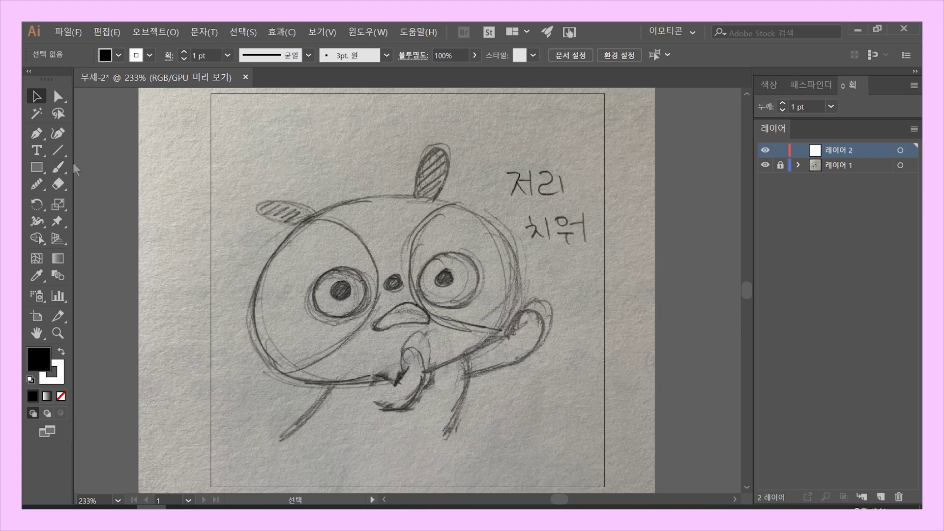
# Step: Paint a short, nearly horizontal test line above the character's head with the Paintbrush and select it
pyautogui.click(58, 167)
pyautogui.moveTo(258, 175); pyautogui.dragTo(392, 162)
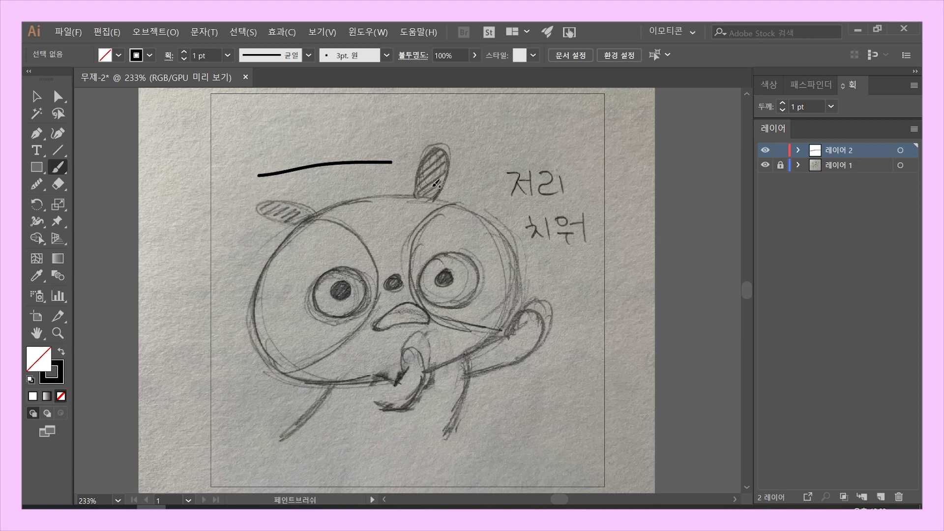
pyautogui.click(37, 99)
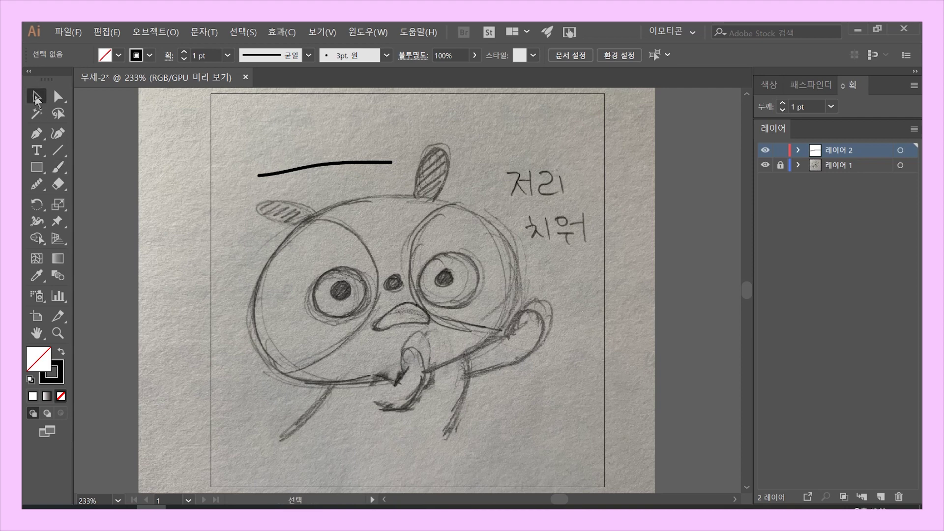
pyautogui.click(324, 163)
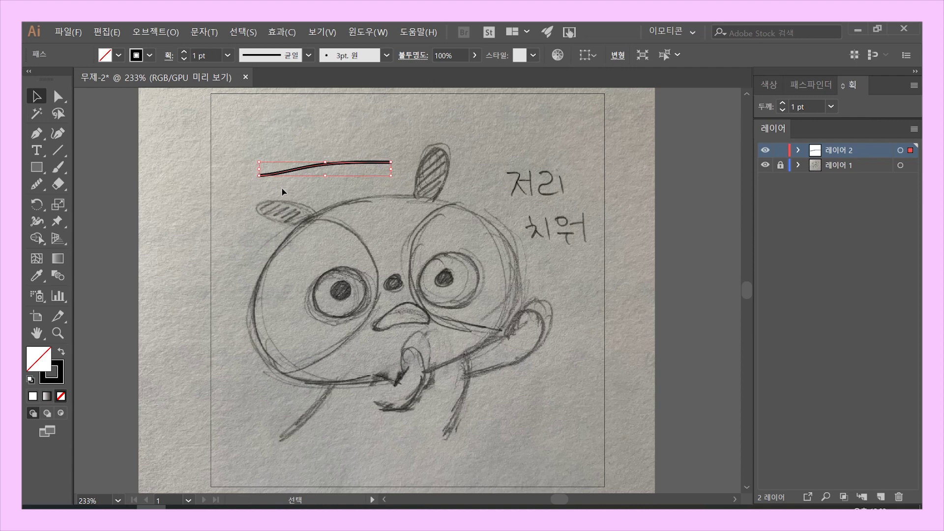
# Step: Try different stroke weights on the selected line and set it to 2 pt
pyautogui.click(355, 60)
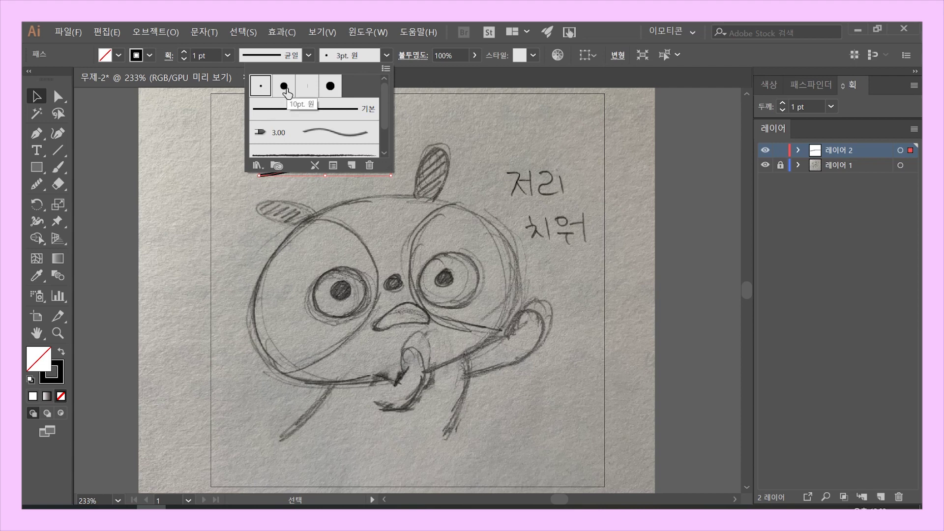
pyautogui.click(783, 103)
pyautogui.click(782, 103)
pyautogui.click(782, 104)
pyautogui.click(782, 111)
pyautogui.click(782, 110)
pyautogui.click(782, 103)
pyautogui.click(782, 110)
# Step: Try the other round brush definitions on the line and return to the 3 pt round brush
pyautogui.click(387, 55)
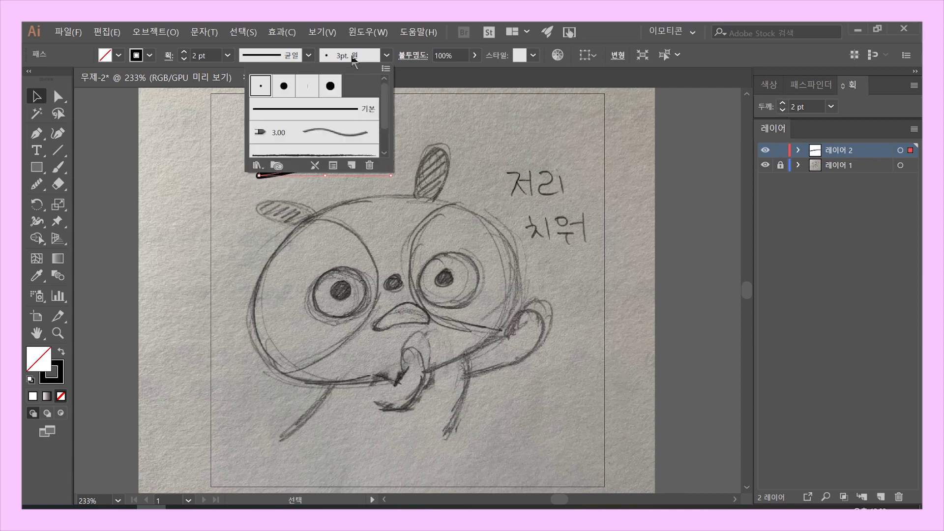
pyautogui.click(284, 86)
pyautogui.click(328, 86)
pyautogui.click(307, 87)
pyautogui.click(284, 88)
pyautogui.click(266, 91)
# Step: Start a new calligraphic brush and set its size to 4 pt
pyautogui.click(352, 167)
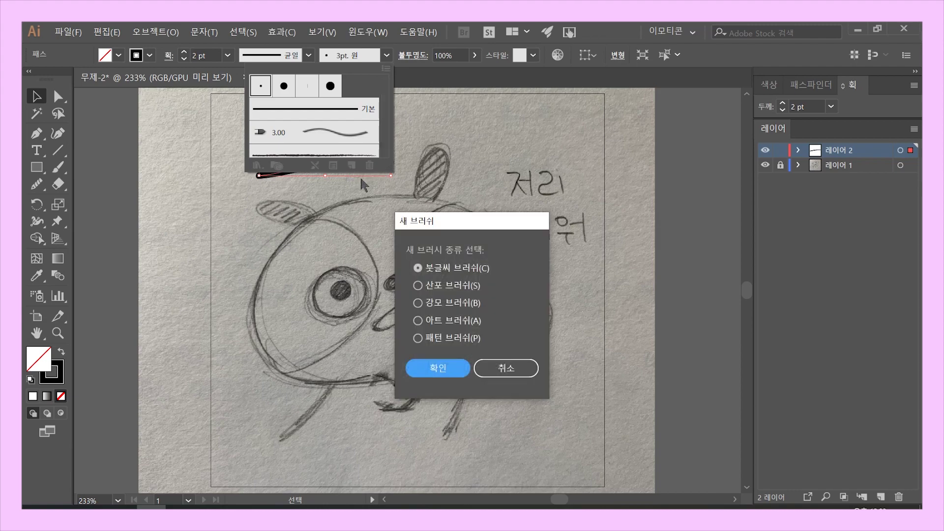
pyautogui.click(429, 378)
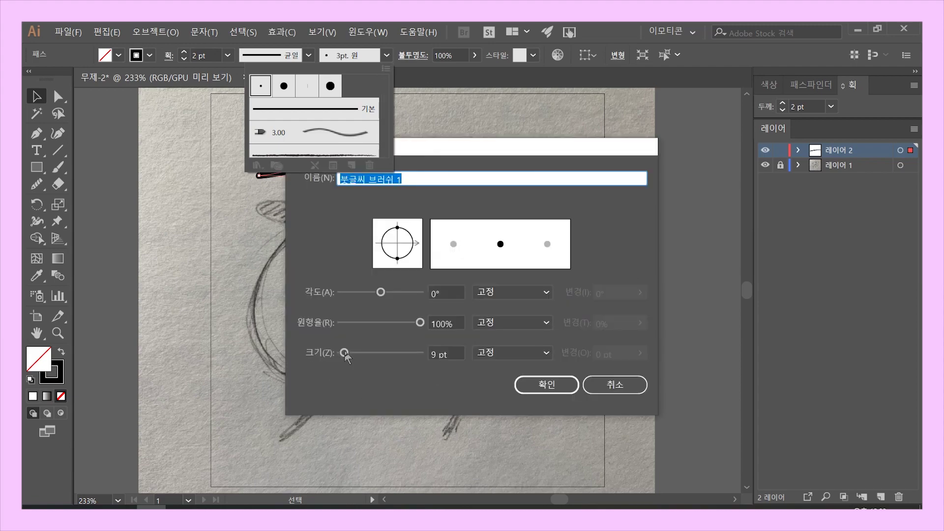
pyautogui.moveTo(346, 354); pyautogui.dragTo(343, 356)
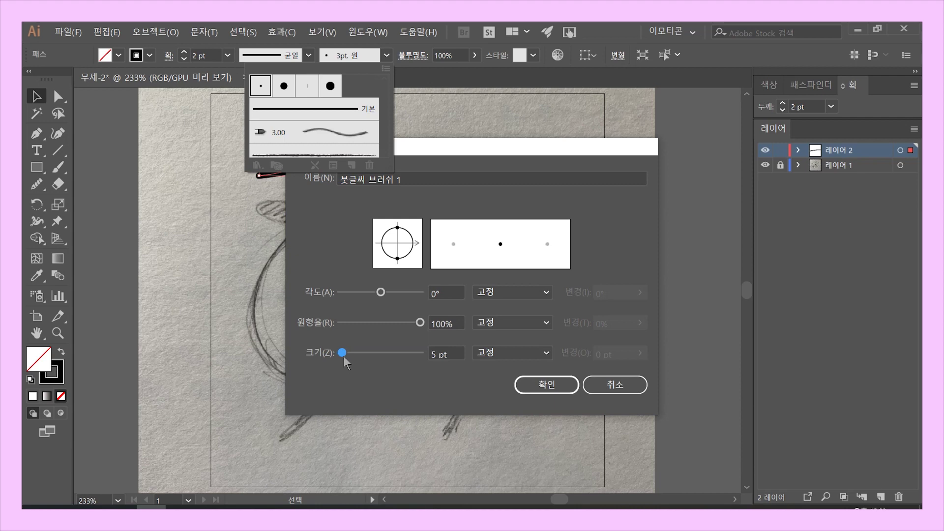
pyautogui.click(433, 353)
pyautogui.doubleClick(433, 353)
pyautogui.write('4')
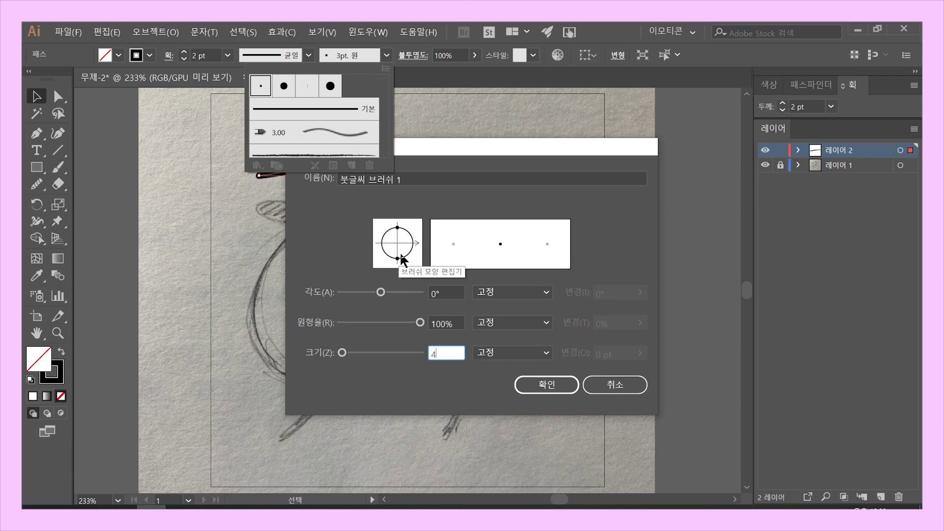
# Step: Set the new brush's angle to -180° and add it to the brush definitions
pyautogui.moveTo(397, 228)
pyautogui.mouseDown()
pyautogui.moveTo(415, 246)
pyautogui.moveTo(384, 256)
pyautogui.moveTo(408, 231)
pyautogui.moveTo(397, 259)
pyautogui.mouseUp()
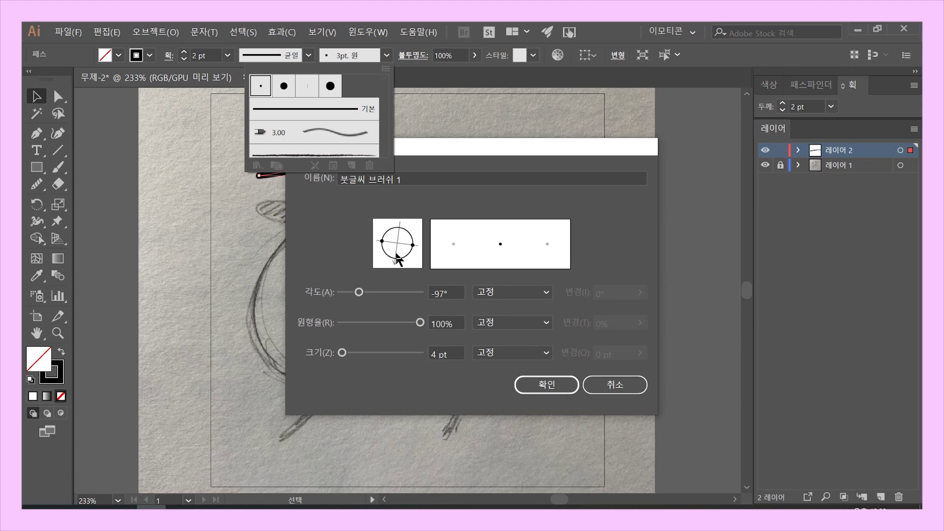
pyautogui.moveTo(358, 292); pyautogui.dragTo(340, 292)
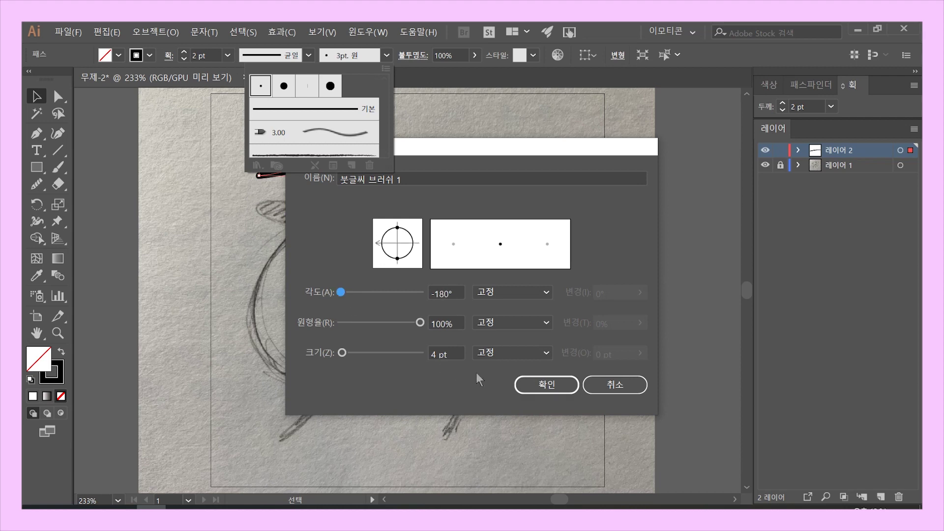
pyautogui.click(547, 384)
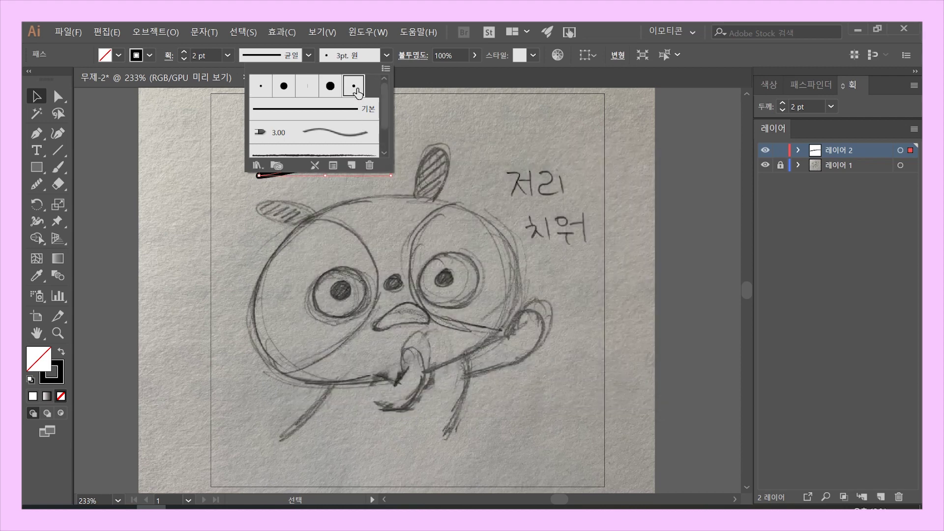
pyautogui.press('Escape')
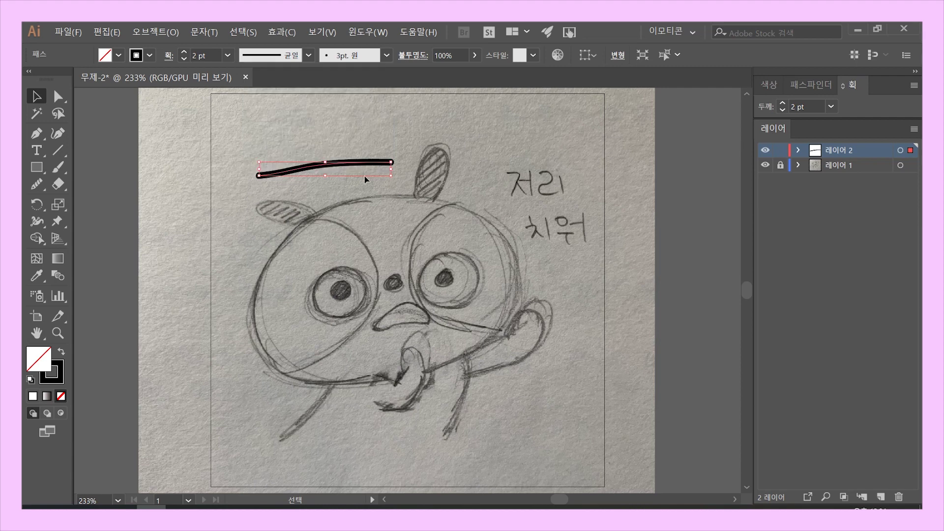
# Step: Delete the test line and choose the new calligraphic brush definition for the Paintbrush tool
pyautogui.press('Delete')
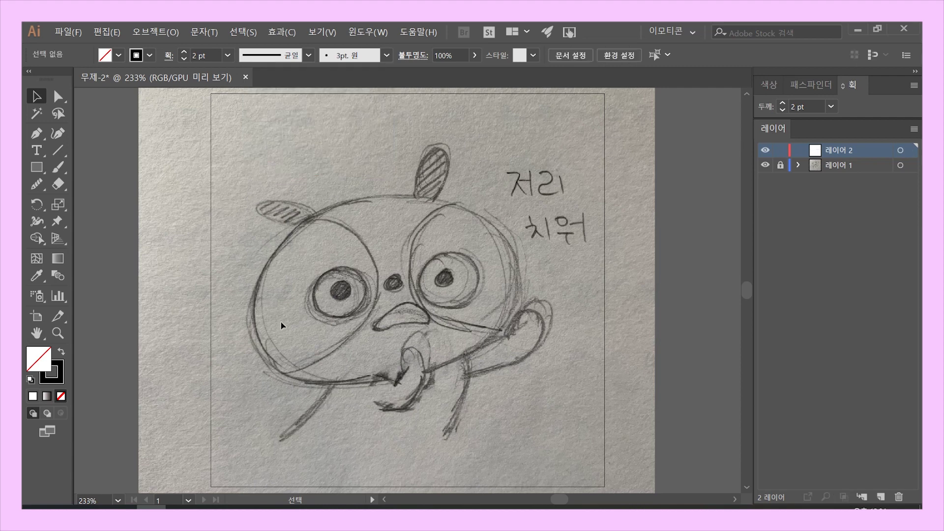
pyautogui.click(348, 56)
pyautogui.click(354, 86)
pyautogui.click(58, 167)
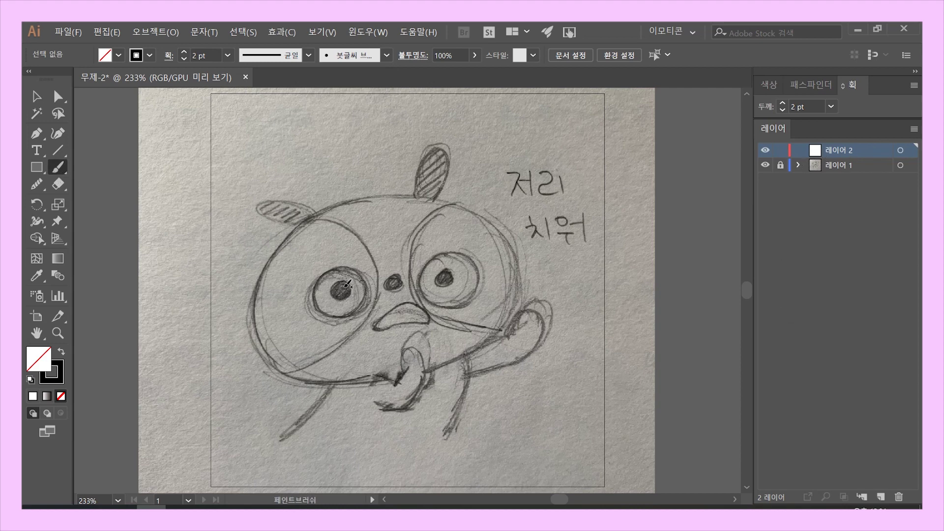
# Step: Trace the sketched head outline and both ears with the calligraphic brush at a 1 pt stroke
pyautogui.hotkey('ctrl', '+')
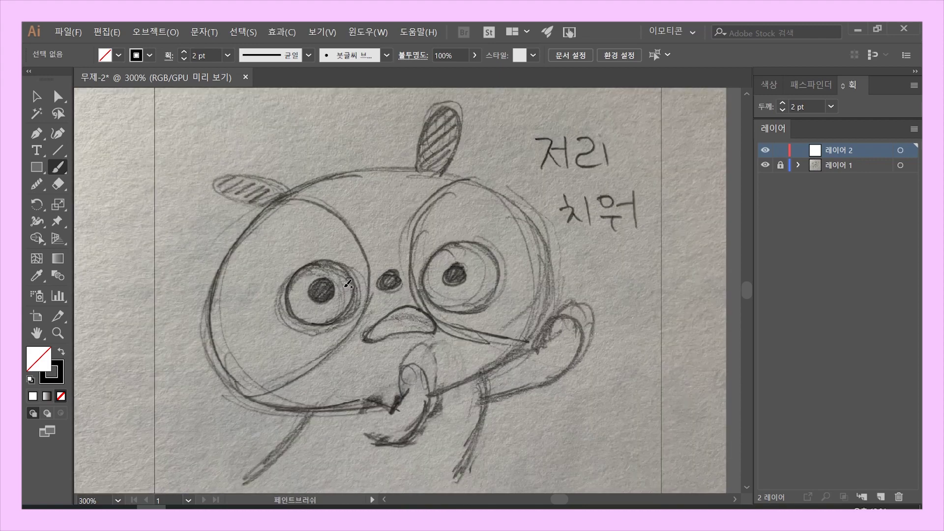
pyautogui.moveTo(348, 284); pyautogui.dragTo(361, 290)
pyautogui.moveTo(356, 175)
pyautogui.mouseDown()
pyautogui.moveTo(251, 243)
pyautogui.moveTo(317, 407)
pyautogui.moveTo(485, 386)
pyautogui.moveTo(525, 205)
pyautogui.moveTo(356, 175)
pyautogui.mouseUp()
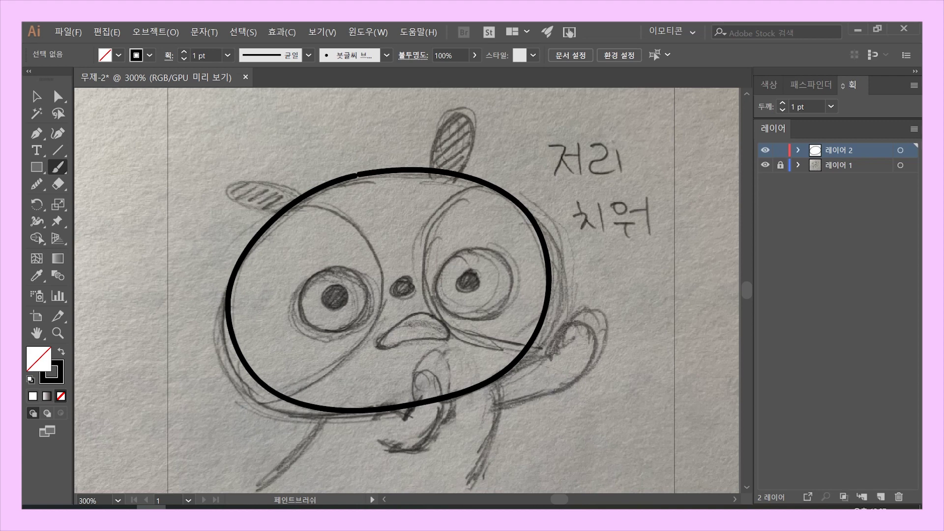
pyautogui.moveTo(554, 290); pyautogui.dragTo(541, 286)
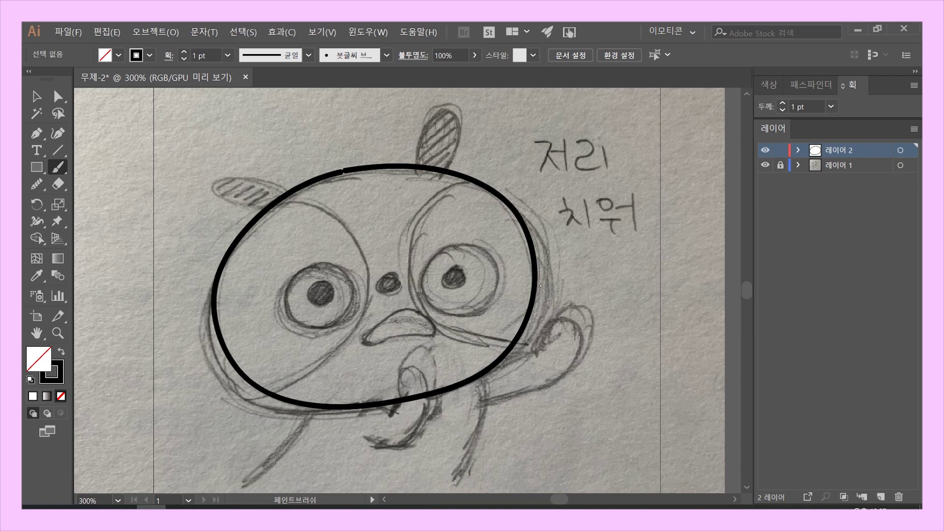
pyautogui.moveTo(421, 168)
pyautogui.mouseDown()
pyautogui.moveTo(429, 124)
pyautogui.moveTo(462, 111)
pyautogui.moveTo(440, 170)
pyautogui.mouseUp()
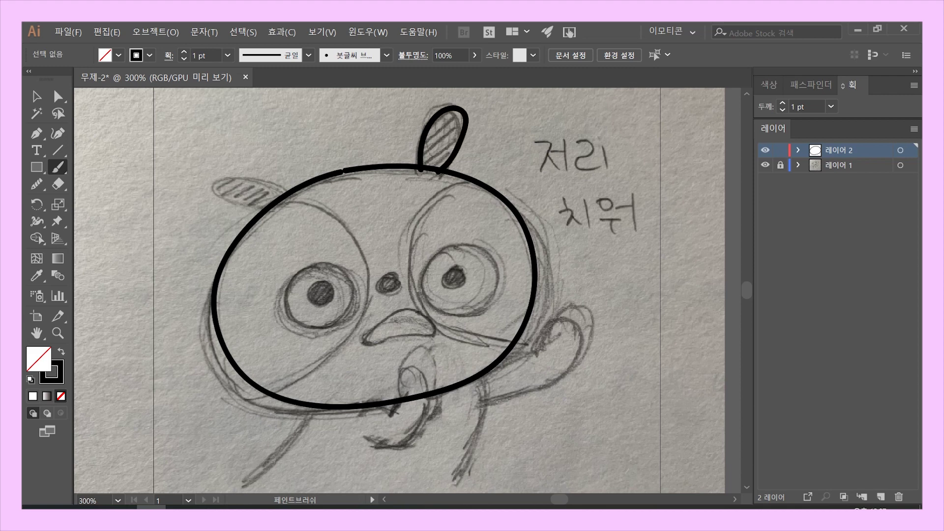
pyautogui.moveTo(287, 196)
pyautogui.mouseDown()
pyautogui.moveTo(217, 186)
pyautogui.moveTo(277, 207)
pyautogui.mouseUp()
# Step: Trace the character's body, the raised arm and the hand below the beak with the brush
pyautogui.moveTo(278, 456)
pyautogui.mouseDown()
pyautogui.moveTo(263, 470)
pyautogui.moveTo(359, 353)
pyautogui.moveTo(480, 436)
pyautogui.moveTo(455, 480)
pyautogui.mouseUp()
pyautogui.moveTo(482, 369)
pyautogui.mouseDown()
pyautogui.moveTo(576, 358)
pyautogui.moveTo(485, 404)
pyautogui.mouseUp()
pyautogui.moveTo(361, 412)
pyautogui.mouseDown()
pyautogui.moveTo(396, 415)
pyautogui.moveTo(421, 432)
pyautogui.moveTo(363, 436)
pyautogui.mouseUp()
# Step: Trace both eye rings, the pupils, the nose and the beak, undoing strokes that miss the sketch
pyautogui.moveTo(320, 258)
pyautogui.mouseDown()
pyautogui.moveTo(289, 281)
pyautogui.moveTo(353, 277)
pyautogui.moveTo(323, 257)
pyautogui.moveTo(322, 280)
pyautogui.mouseUp()
pyautogui.hotkey('ctrl', 'z')
pyautogui.moveTo(460, 244)
pyautogui.mouseDown()
pyautogui.moveTo(426, 285)
pyautogui.moveTo(460, 243)
pyautogui.moveTo(466, 266)
pyautogui.moveTo(431, 273)
pyautogui.moveTo(462, 245)
pyautogui.moveTo(471, 265)
pyautogui.mouseUp()
pyautogui.hotkey('ctrl', 'z')
pyautogui.hotkey('ctrl', 'z')
pyautogui.moveTo(391, 275)
pyautogui.mouseDown()
pyautogui.moveTo(381, 288)
pyautogui.moveTo(392, 276)
pyautogui.mouseUp()
pyautogui.moveTo(407, 306)
pyautogui.mouseDown()
pyautogui.moveTo(385, 338)
pyautogui.moveTo(436, 335)
pyautogui.moveTo(408, 307)
pyautogui.mouseUp()
# Step: Trace the curved patch outlines around both eyes inside the head, undoing any unwanted stroke
pyautogui.moveTo(284, 196)
pyautogui.mouseDown()
pyautogui.moveTo(313, 202)
pyautogui.moveTo(344, 356)
pyautogui.moveTo(273, 394)
pyautogui.mouseUp()
pyautogui.moveTo(464, 187)
pyautogui.mouseDown()
pyautogui.moveTo(398, 266)
pyautogui.moveTo(436, 203)
pyautogui.moveTo(415, 296)
pyautogui.moveTo(438, 323)
pyautogui.moveTo(509, 339)
pyautogui.mouseUp()
pyautogui.hotkey('ctrl', 'z')
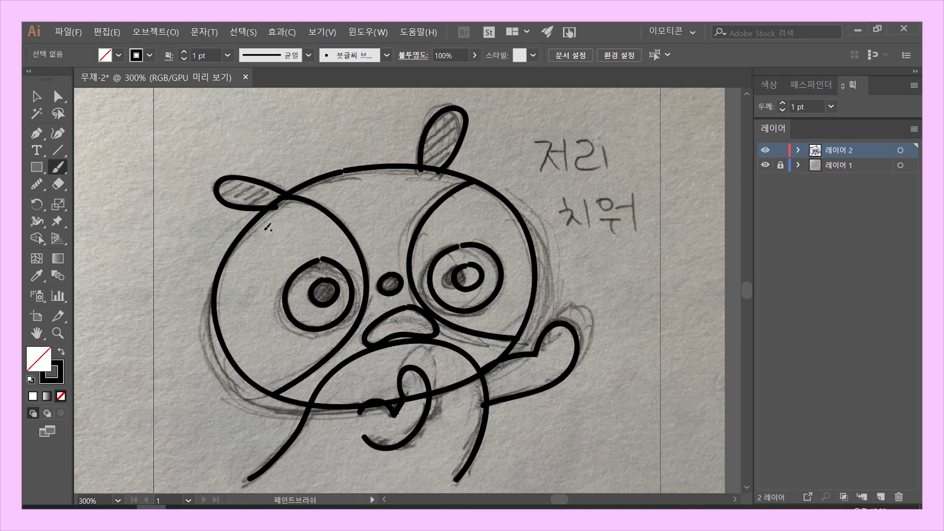
# Step: Reshape the lower-left curve of the head by moving its anchor points and the patch line's end outward toward the sketch
pyautogui.click(61, 99)
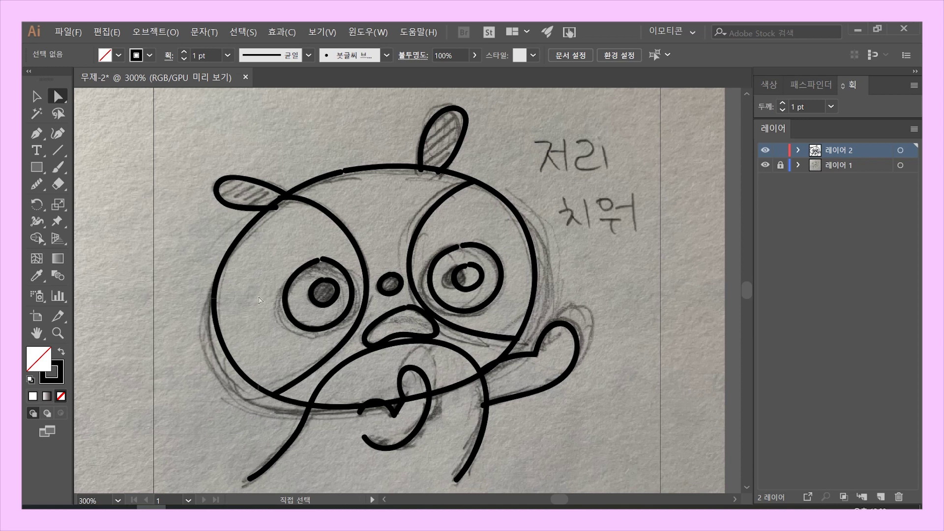
pyautogui.click(228, 355)
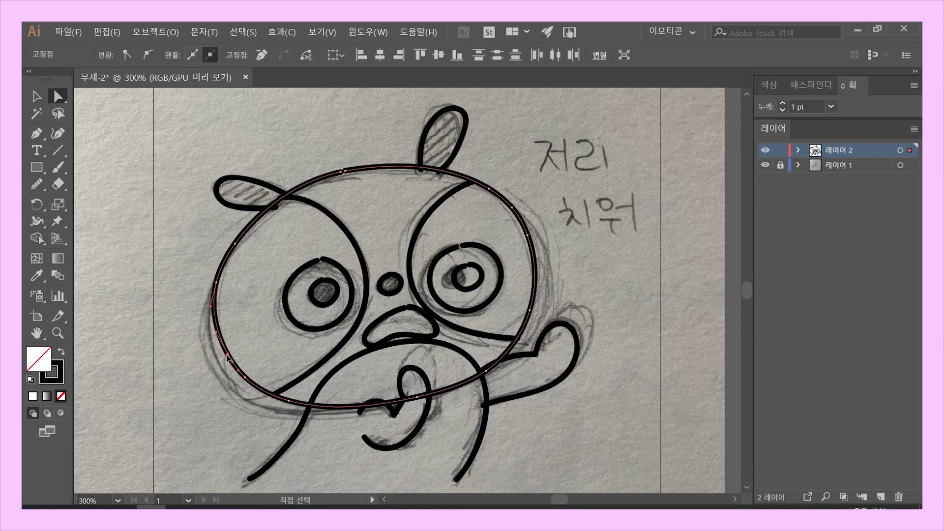
pyautogui.click(227, 355)
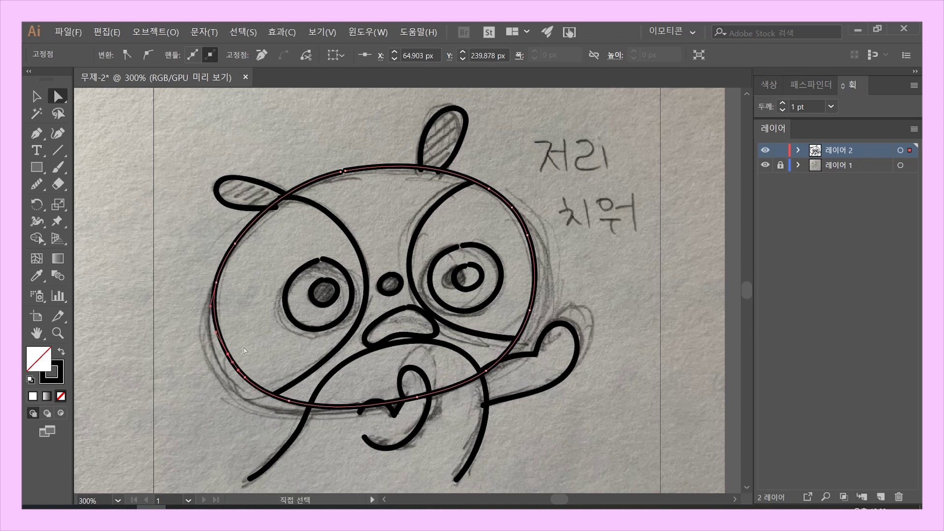
pyautogui.moveTo(245, 378); pyautogui.dragTo(240, 386)
pyautogui.keyDown('shift'); pyautogui.click(271, 392); pyautogui.keyUp('shift')
pyautogui.moveTo(287, 401); pyautogui.dragTo(282, 412)
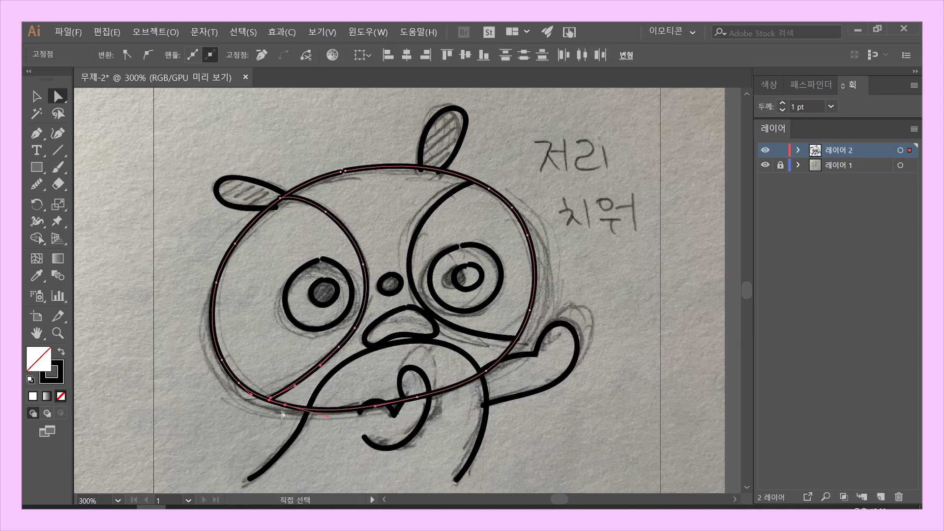
pyautogui.click(267, 426)
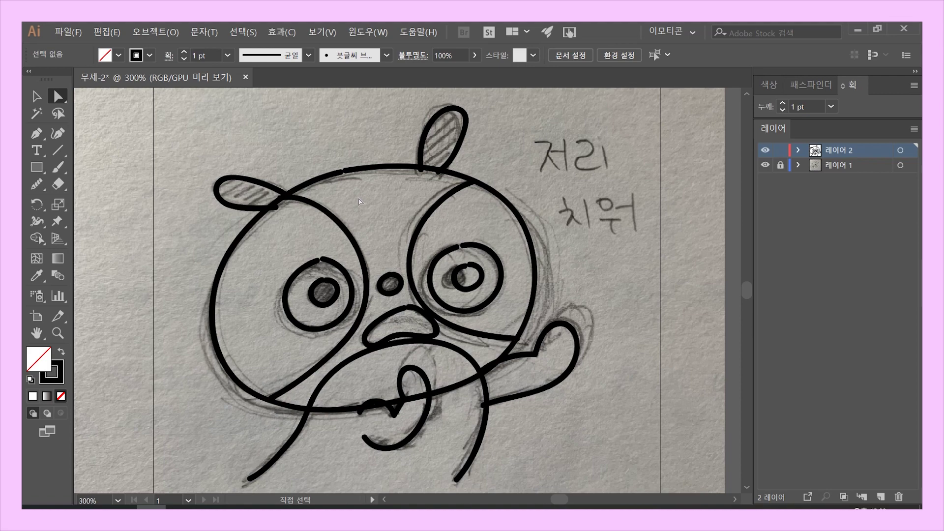
# Step: Select the two open endpoints at the top of the head outline and join them
pyautogui.hotkey('ctrl', '+')
pyautogui.hotkey('ctrl', '+')
pyautogui.hotkey('ctrl', '+')
pyautogui.moveTo(339, 93); pyautogui.dragTo(383, 326)
pyautogui.moveTo(387, 279); pyautogui.dragTo(305, 221)
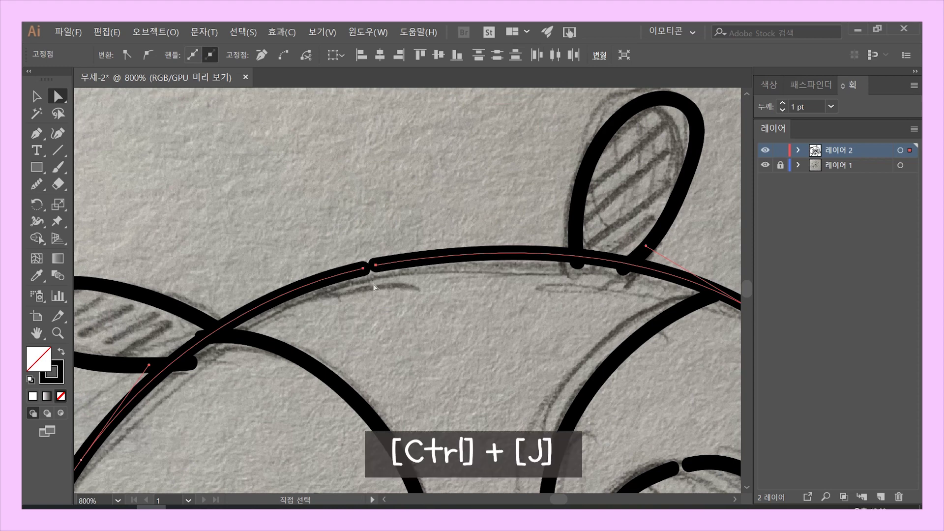
pyautogui.hotkey('ctrl', 'j')
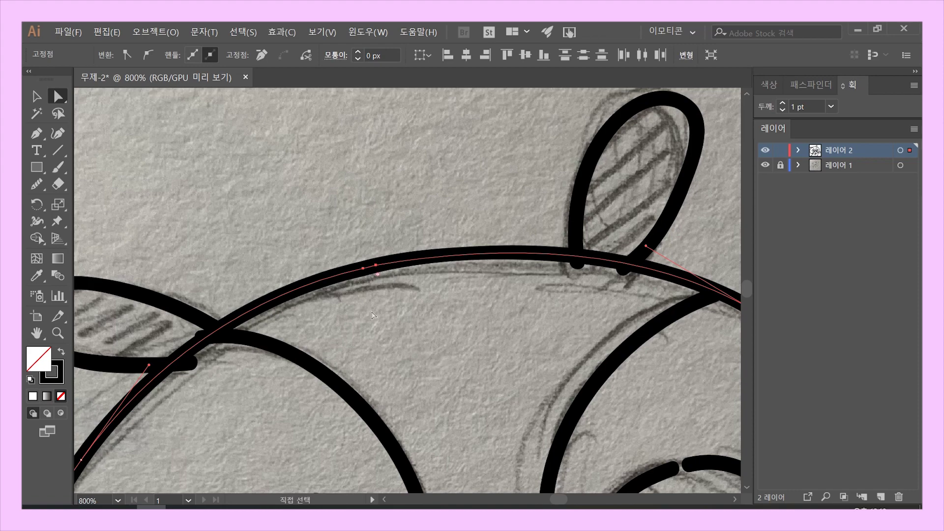
# Step: Smooth the head outline with the Smooth tool over the joined gap, both sides and the lower-left curve
pyautogui.hotkey('ctrl', '-')
pyautogui.hotkey('ctrl', '-')
pyautogui.hotkey('ctrl', '-')
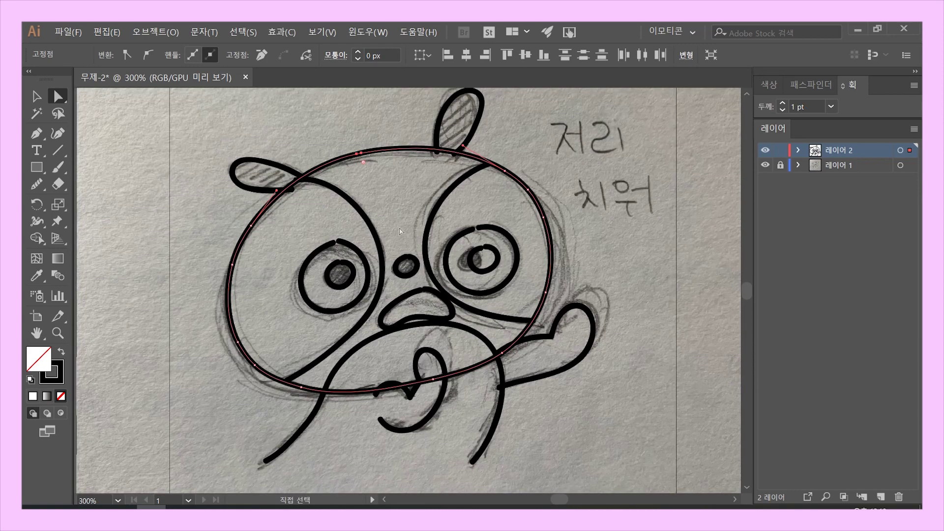
pyautogui.moveTo(401, 231); pyautogui.dragTo(392, 276)
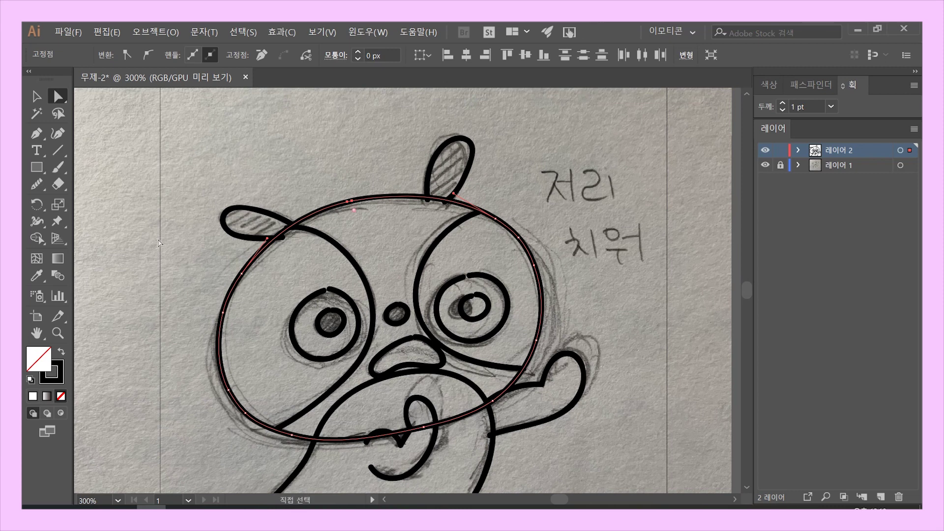
pyautogui.press('n')
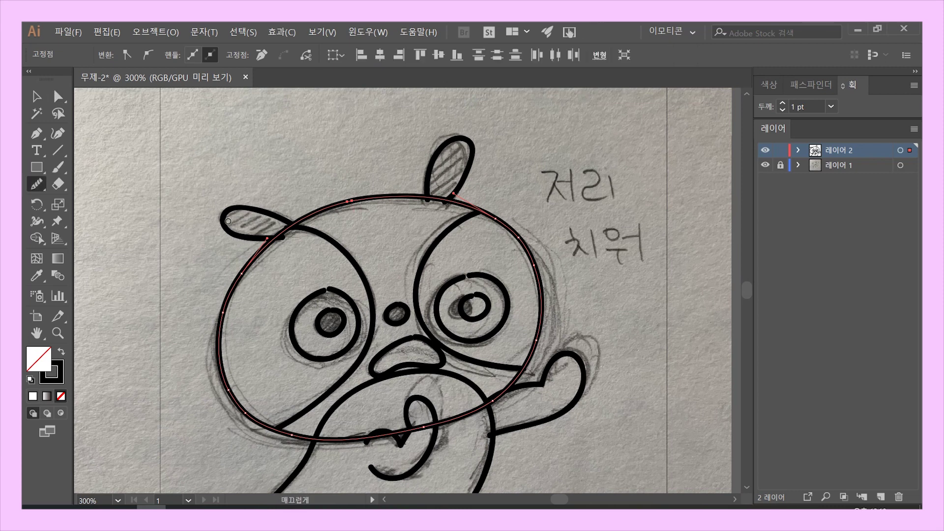
pyautogui.moveTo(323, 211); pyautogui.dragTo(353, 214)
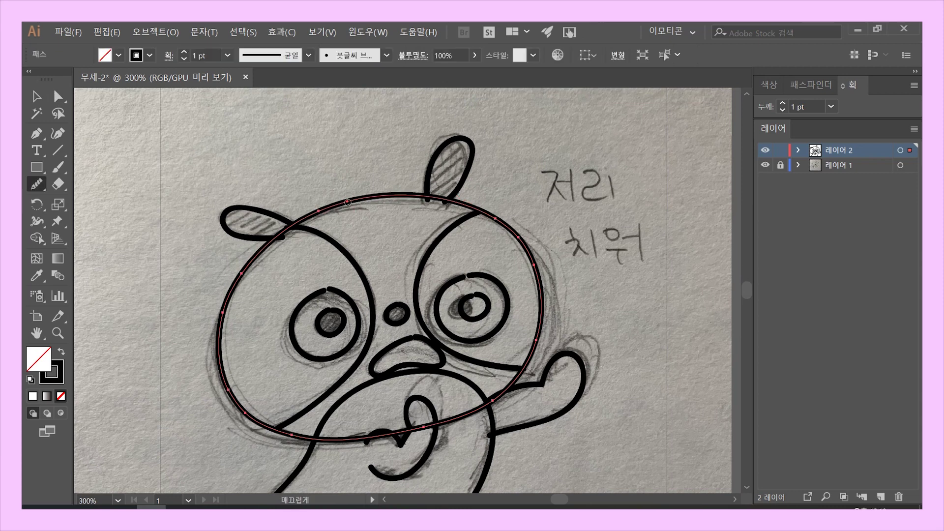
pyautogui.moveTo(276, 235)
pyautogui.mouseDown()
pyautogui.moveTo(220, 361)
pyautogui.moveTo(249, 270)
pyautogui.moveTo(220, 375)
pyautogui.moveTo(283, 413)
pyautogui.moveTo(223, 381)
pyautogui.moveTo(364, 430)
pyautogui.mouseUp()
pyautogui.moveTo(526, 234)
pyautogui.mouseDown()
pyautogui.moveTo(543, 285)
pyautogui.moveTo(499, 222)
pyautogui.moveTo(551, 309)
pyautogui.moveTo(507, 393)
pyautogui.mouseUp()
pyautogui.moveTo(565, 315)
pyautogui.mouseDown()
pyautogui.moveTo(535, 250)
pyautogui.moveTo(463, 195)
pyautogui.mouseUp()
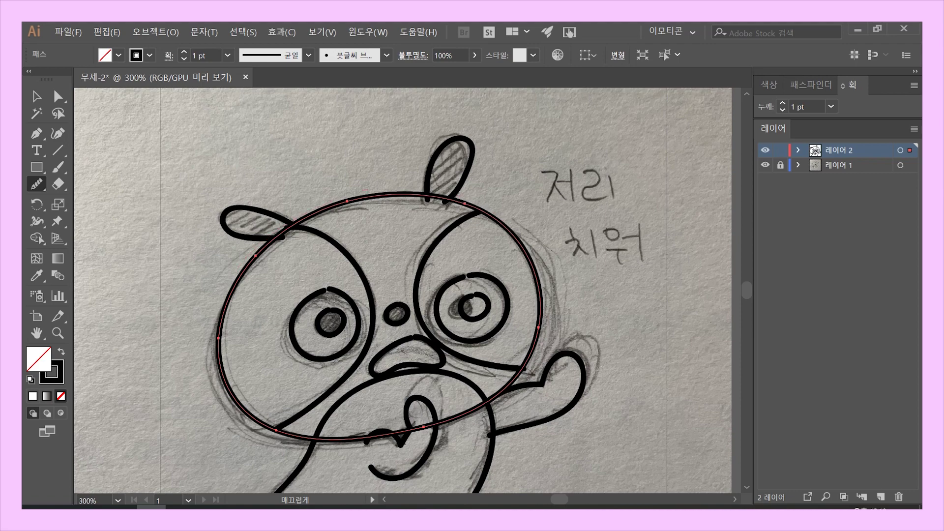
pyautogui.moveTo(267, 424)
pyautogui.mouseDown()
pyautogui.moveTo(234, 391)
pyautogui.moveTo(265, 417)
pyautogui.moveTo(344, 440)
pyautogui.mouseUp()
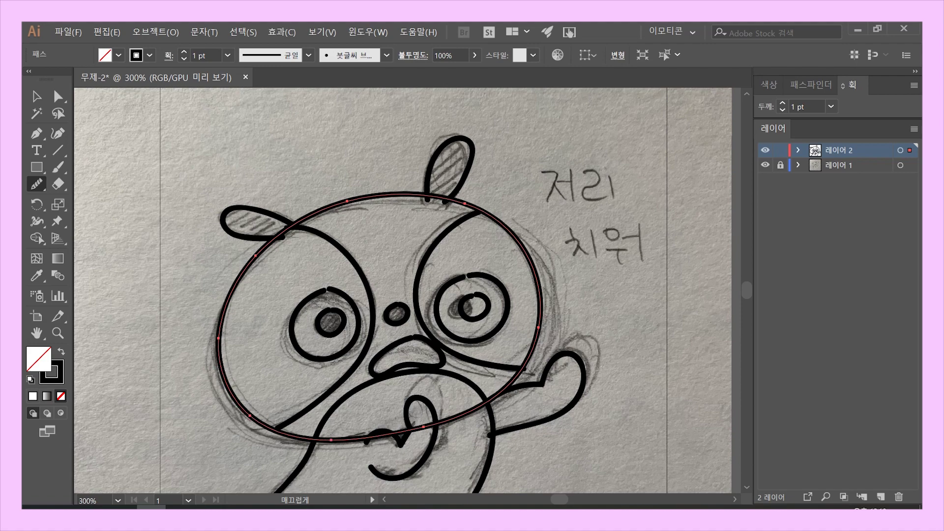
# Step: Move the anchor point on the right side of the head outline slightly outward and deselect the path
pyautogui.press('a')
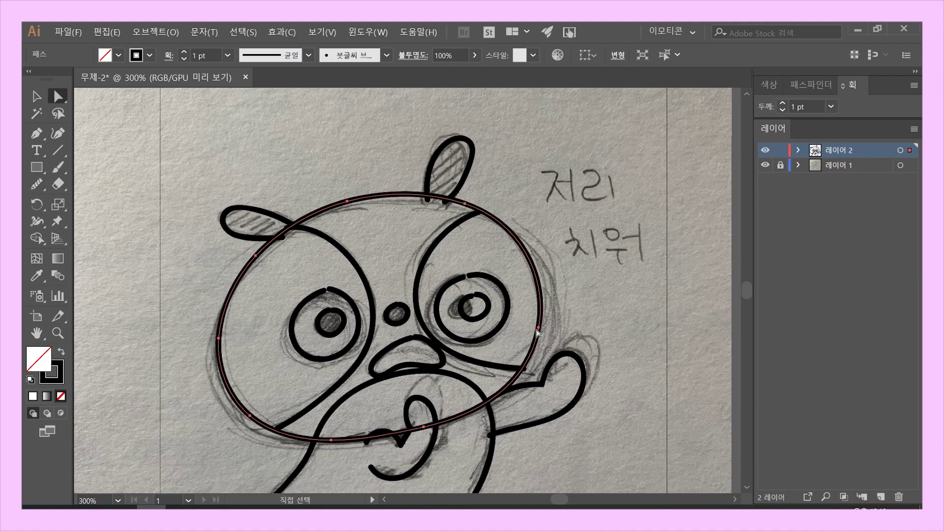
pyautogui.click(540, 327)
pyautogui.moveTo(541, 330); pyautogui.dragTo(542, 334)
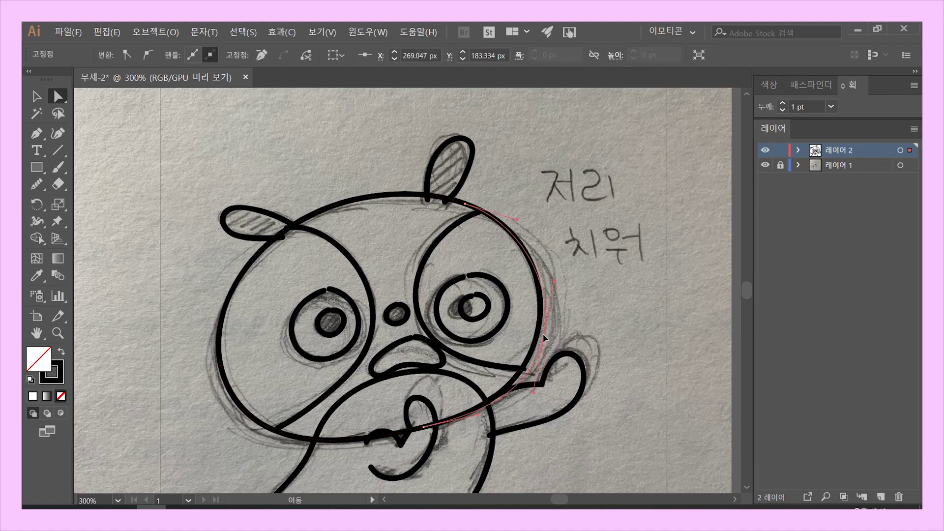
pyautogui.click(570, 312)
# Step: Select the right ear's path and smooth its tip and right edge with the Smooth tool
pyautogui.moveTo(492, 126); pyautogui.dragTo(428, 190)
pyautogui.press('n')
pyautogui.press('a')
pyautogui.click(443, 174)
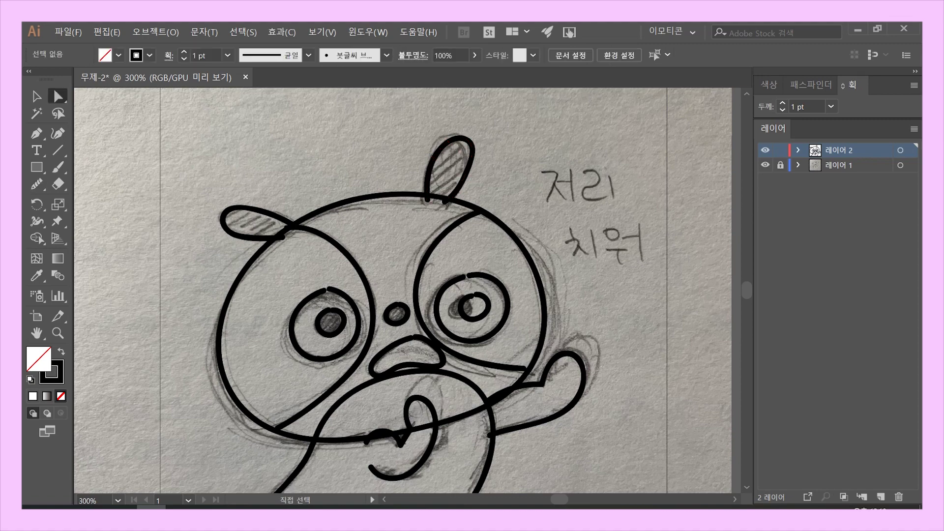
pyautogui.click(457, 155)
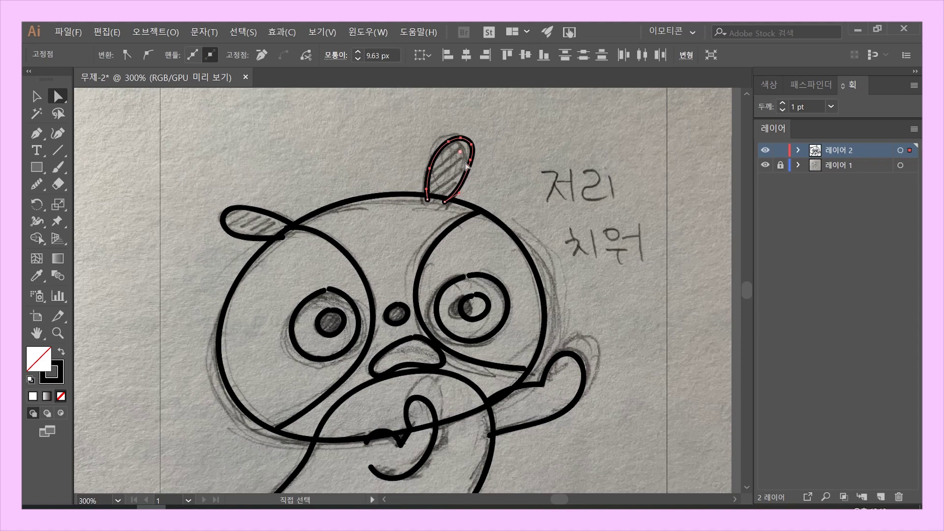
pyautogui.press('n')
pyautogui.moveTo(455, 140)
pyautogui.mouseDown()
pyautogui.moveTo(437, 153)
pyautogui.moveTo(468, 136)
pyautogui.moveTo(471, 179)
pyautogui.moveTo(476, 158)
pyautogui.moveTo(463, 186)
pyautogui.mouseUp()
pyautogui.moveTo(461, 153); pyautogui.dragTo(465, 183)
# Step: Select the left ear's path and smooth its rounded end and lower edge
pyautogui.press('a')
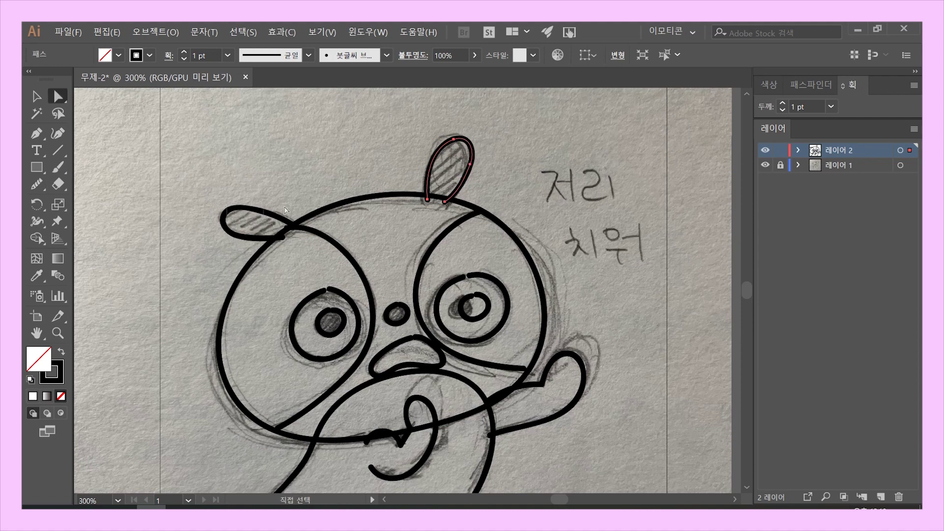
pyautogui.moveTo(285, 210); pyautogui.dragTo(257, 296)
pyautogui.press('n')
pyautogui.moveTo(221, 219)
pyautogui.mouseDown()
pyautogui.moveTo(252, 202)
pyautogui.moveTo(268, 240)
pyautogui.mouseUp()
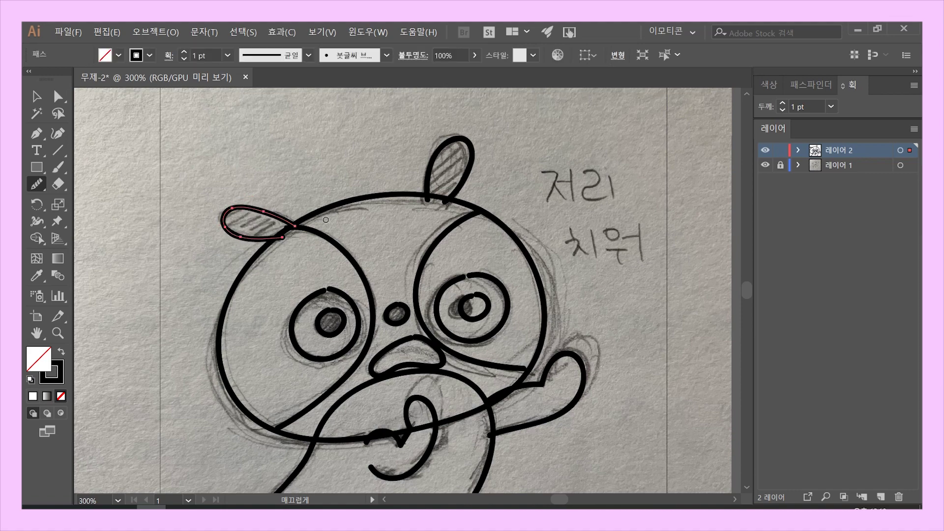
# Step: Join the open ends of the left eye ring and smooth the curve across its top
pyautogui.scroll(-2, 403, 290)
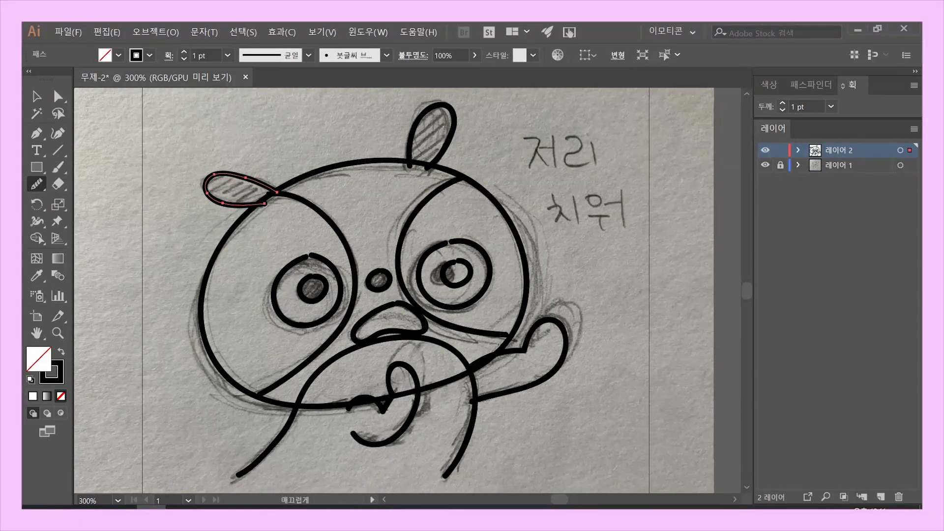
pyautogui.press('a')
pyautogui.click(308, 256)
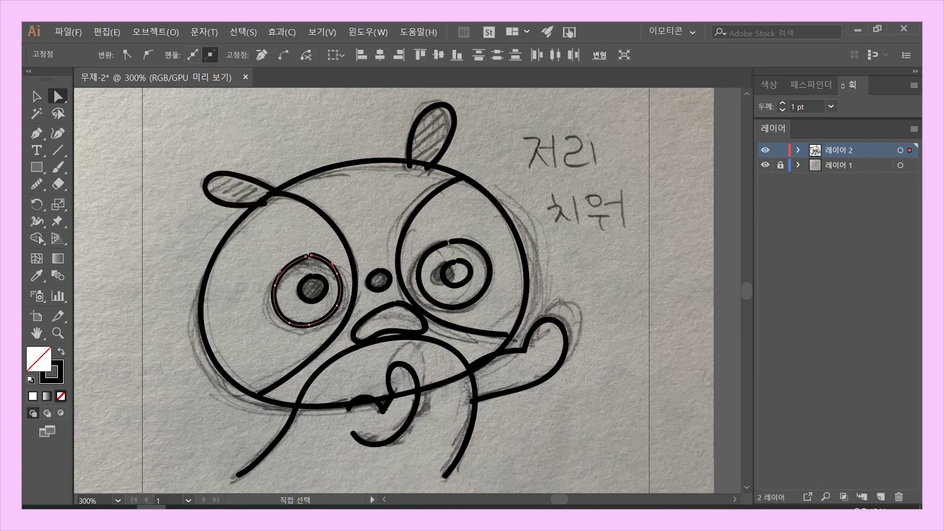
pyautogui.hotkey('ctrl', 'j')
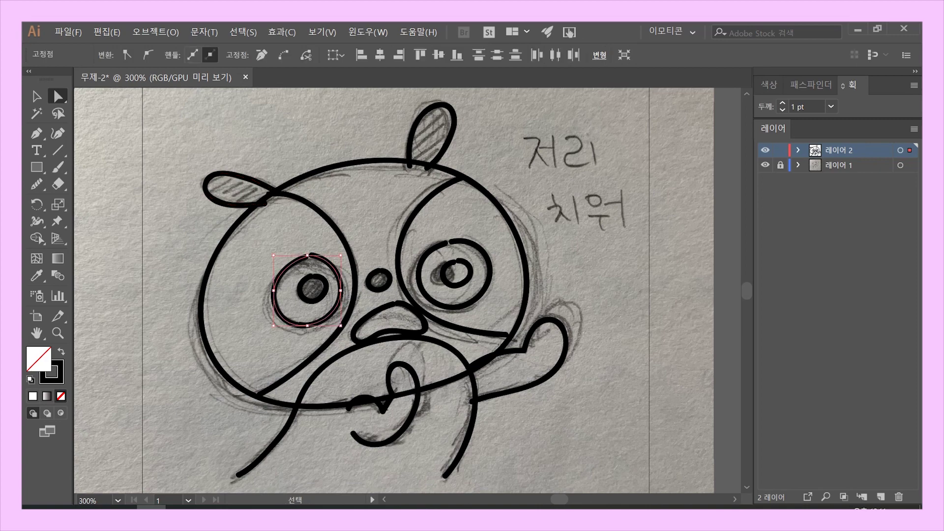
pyautogui.click(311, 256)
pyautogui.press('n')
pyautogui.moveTo(299, 260); pyautogui.dragTo(334, 266)
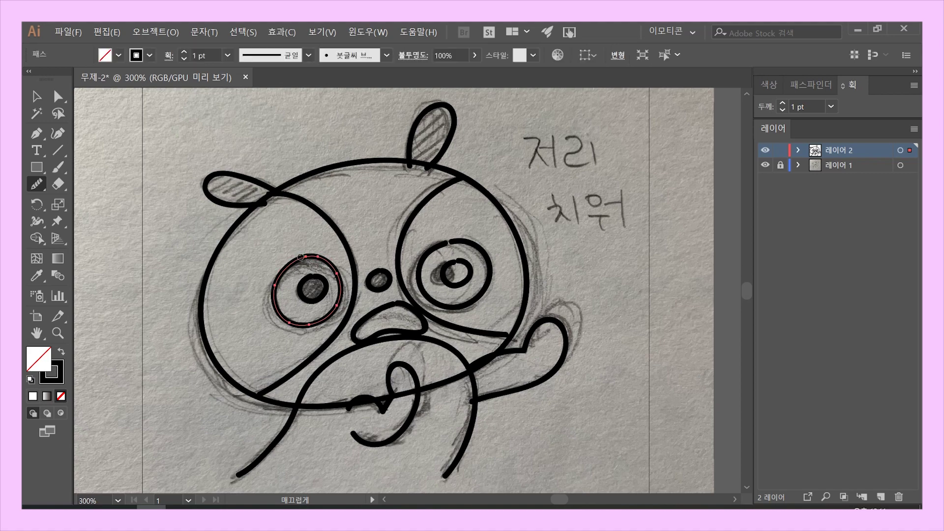
# Step: Close and smooth the outlines of the left pupil, the right eye ring and the right pupil
pyautogui.keyDown('ctrl'); pyautogui.click(312, 277); pyautogui.keyUp('ctrl')
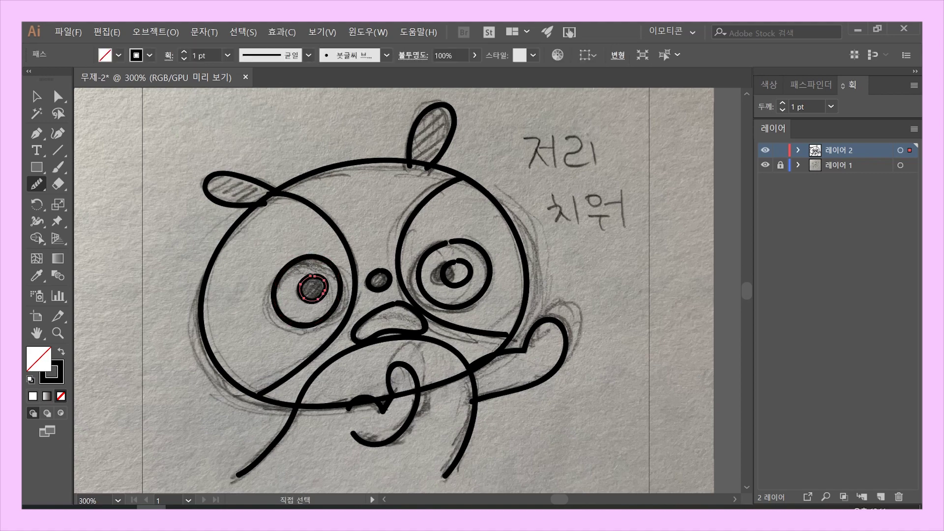
pyautogui.keyDown('ctrl'); pyautogui.click(462, 245); pyautogui.keyUp('ctrl')
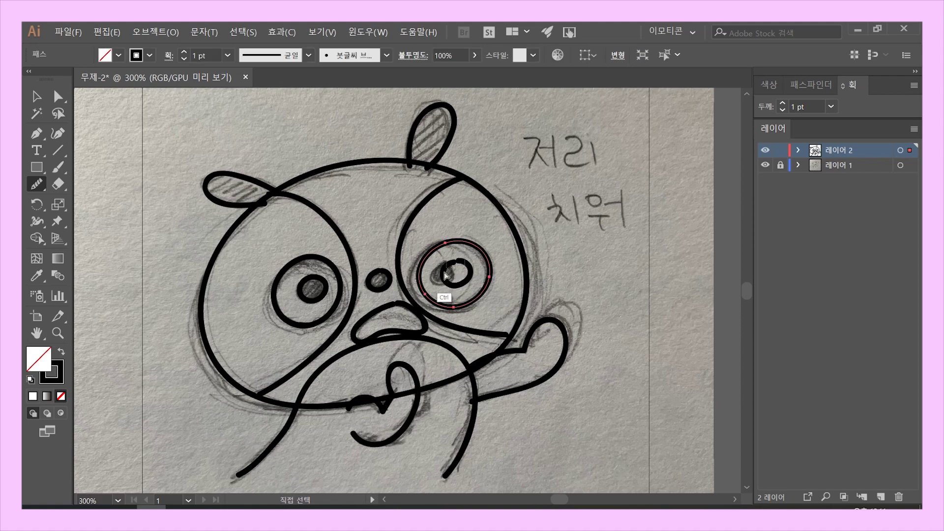
pyautogui.keyDown('ctrl'); pyautogui.click(467, 269); pyautogui.keyUp('ctrl')
pyautogui.press('a')
# Step: Smooth the outlines of the nose and the beak with the Smooth tool
pyautogui.keyDown('ctrl'); pyautogui.click(391, 257); pyautogui.keyUp('ctrl')
pyautogui.keyDown('ctrl'); pyautogui.click(388, 274); pyautogui.keyUp('ctrl')
pyautogui.keyDown('ctrl'); pyautogui.click(395, 291); pyautogui.keyUp('ctrl')
pyautogui.keyDown('ctrl'); pyautogui.click(397, 303); pyautogui.keyUp('ctrl')
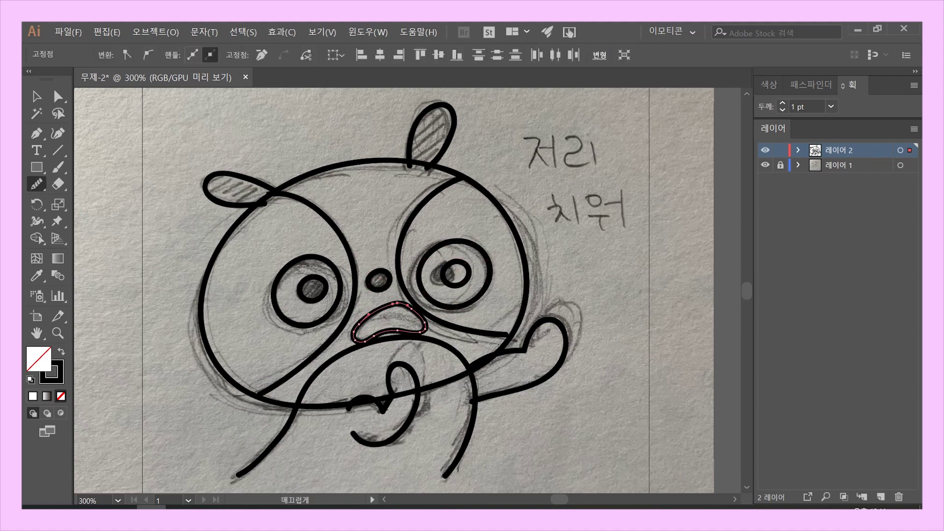
pyautogui.moveTo(355, 336); pyautogui.dragTo(423, 326)
# Step: Select the hand's path and smooth its lower curve with the Smooth tool
pyautogui.keyDown('ctrl'); pyautogui.click(570, 405); pyautogui.keyUp('ctrl')
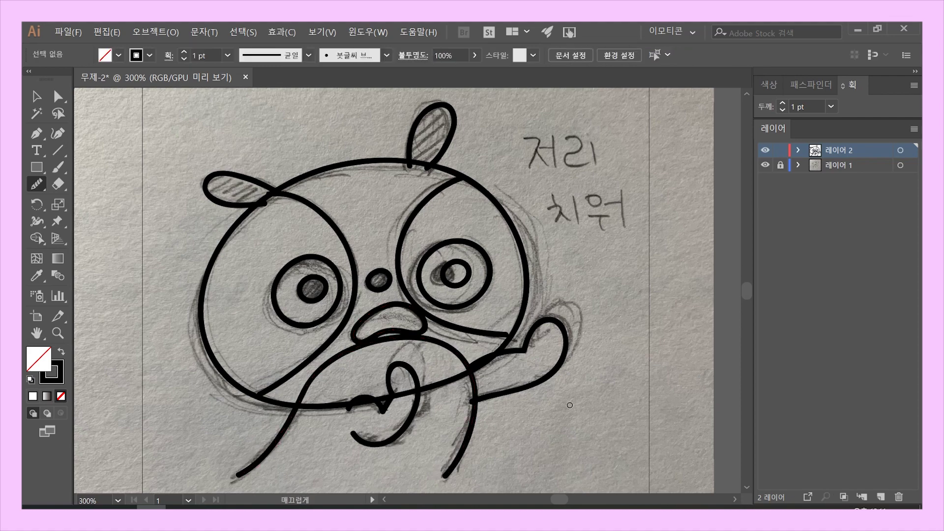
pyautogui.keyDown('ctrl'); pyautogui.click(417, 410); pyautogui.keyUp('ctrl')
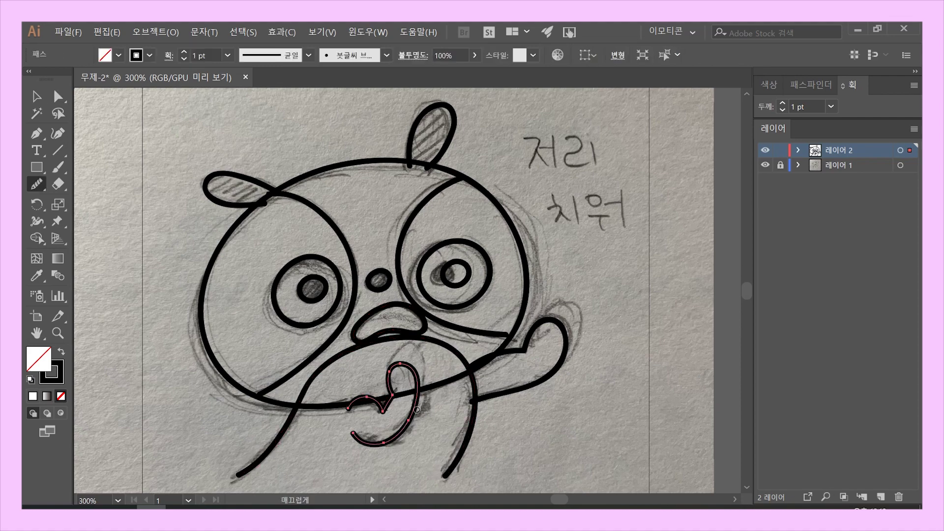
pyautogui.keyDown('ctrl'); pyautogui.click(417, 409); pyautogui.keyUp('ctrl')
pyautogui.moveTo(409, 420); pyautogui.dragTo(383, 446)
pyautogui.click(413, 445)
# Step: Try to reshape the hand's lower curve by pulling an anchor point's direction handle outward
pyautogui.hotkey('ctrl', '+')
pyautogui.hotkey('ctrl', '+')
pyautogui.hotkey('ctrl', '+')
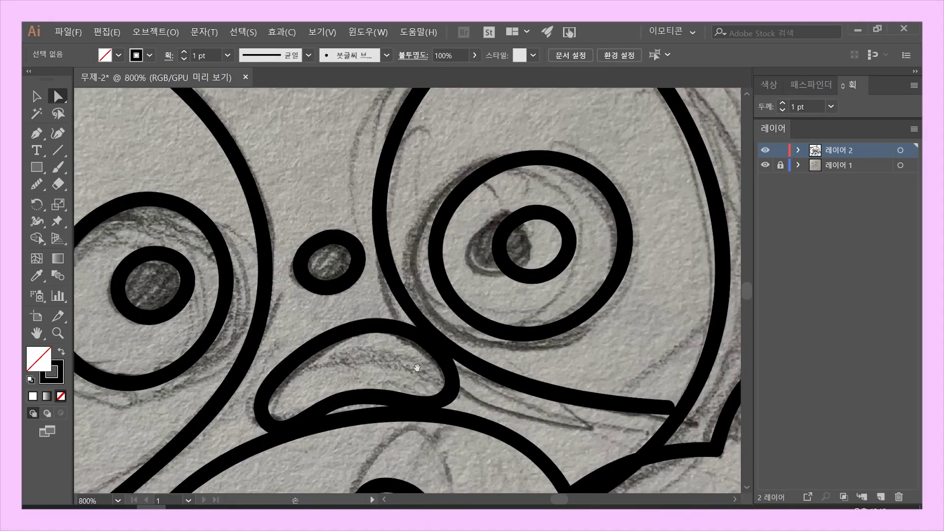
pyautogui.scroll(-5, 419, 383)
pyautogui.hscroll(2, 419, 388)
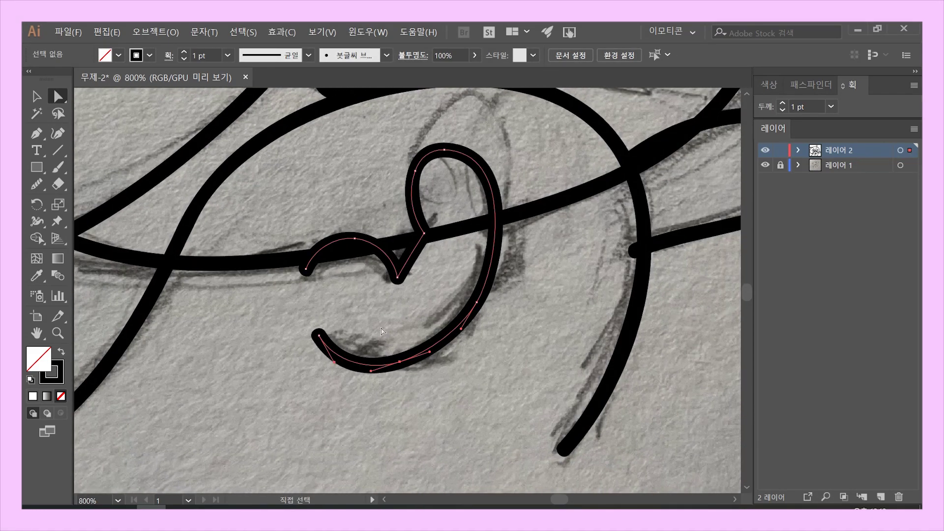
pyautogui.click(400, 363)
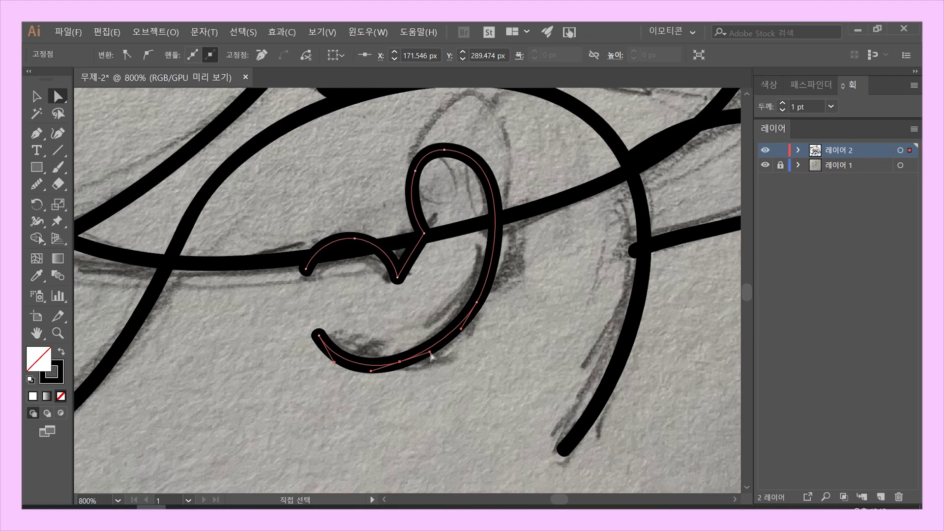
pyautogui.moveTo(429, 355)
pyautogui.mouseDown()
pyautogui.moveTo(426, 319)
pyautogui.moveTo(423, 378)
pyautogui.moveTo(434, 407)
pyautogui.mouseUp()
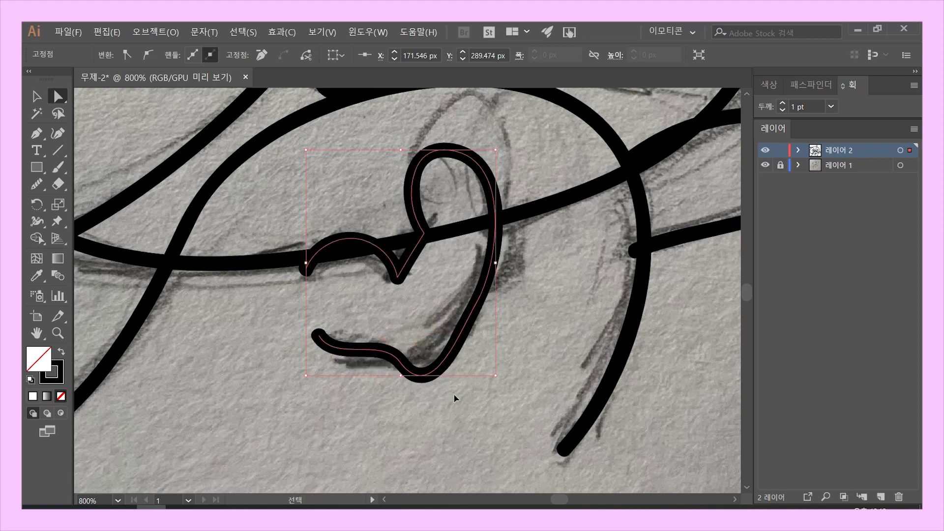
pyautogui.hotkey('ctrl', 'z')
# Step: Fine-tune the anchor points along the hand's lower curve and deselect the artwork
pyautogui.moveTo(400, 364); pyautogui.dragTo(407, 365)
pyautogui.click(443, 393)
pyautogui.moveTo(691, 94); pyautogui.dragTo(636, 403)
pyautogui.click(620, 401)
pyautogui.click(714, 334)
pyautogui.click(444, 365)
pyautogui.moveTo(444, 364); pyautogui.dragTo(453, 358)
pyautogui.moveTo(337, 239); pyautogui.dragTo(339, 250)
pyautogui.hotkey('ctrl', 'shift', 'a')
pyautogui.hotkey('ctrl', '-')
pyautogui.hotkey('ctrl', '-')
pyautogui.hotkey('ctrl', '-')
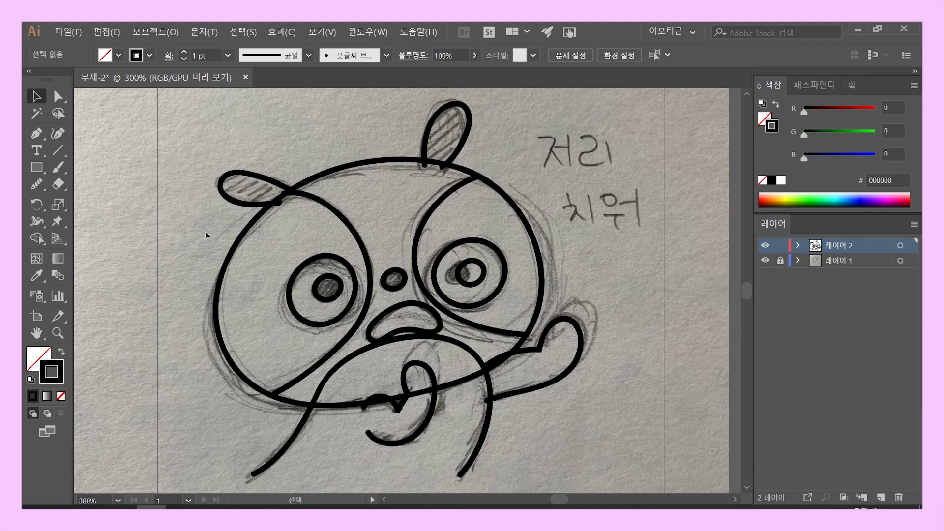
# Step: Select all the line art and set its stroke colour to dark grey 1C1C1C
pyautogui.hotkey('ctrl', 'a')
pyautogui.click(158, 384)
pyautogui.hotkey('ctrl', 'a')
pyautogui.doubleClick(58, 377)
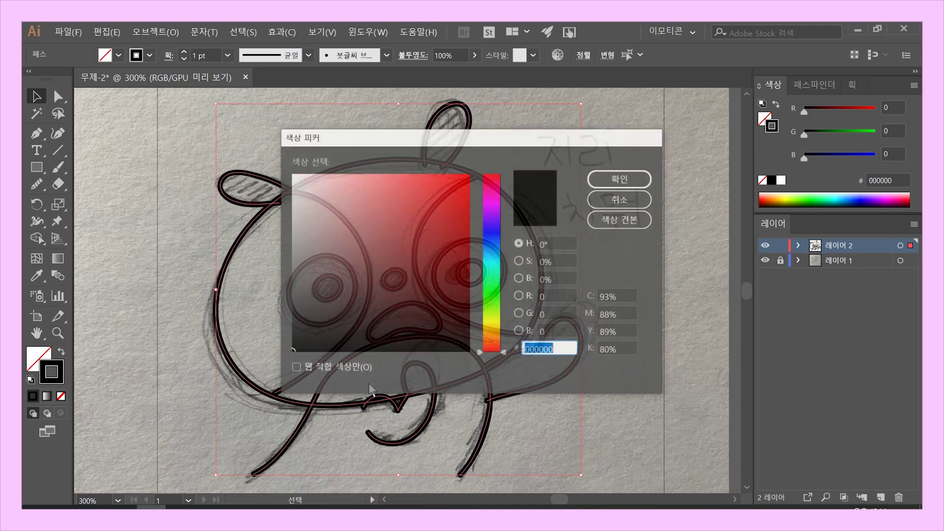
pyautogui.moveTo(294, 343); pyautogui.dragTo(284, 330)
pyautogui.click(608, 180)
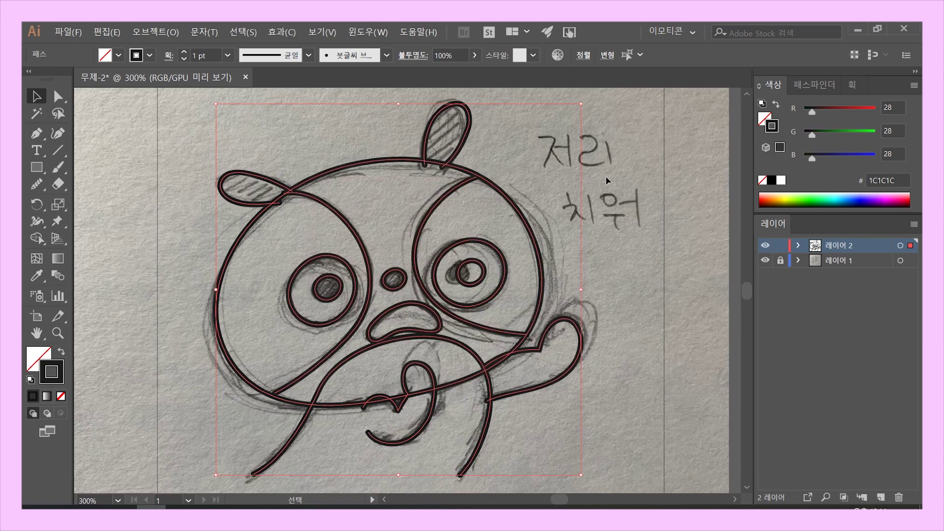
# Step: Select the face outline, body, raised arm and hand and fill them with white FFFFFF
pyautogui.click(458, 362)
pyautogui.click(358, 160)
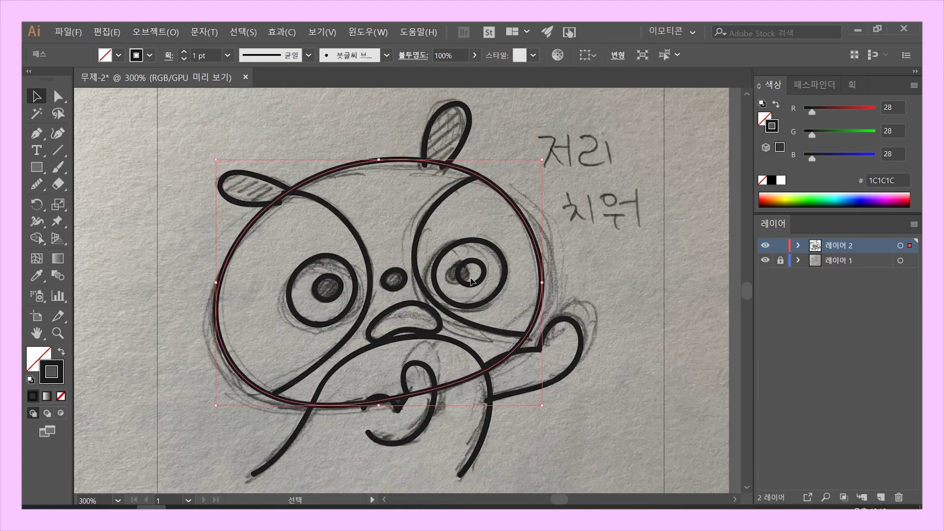
pyautogui.keyDown('shift'); pyautogui.click(478, 388); pyautogui.keyUp('shift')
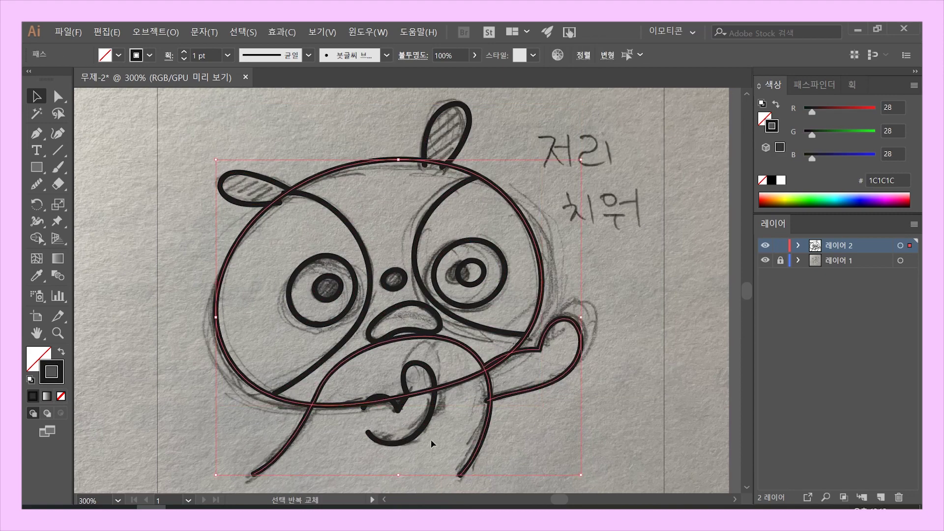
pyautogui.keyDown('shift'); pyautogui.click(397, 435); pyautogui.keyUp('shift')
pyautogui.click(39, 358)
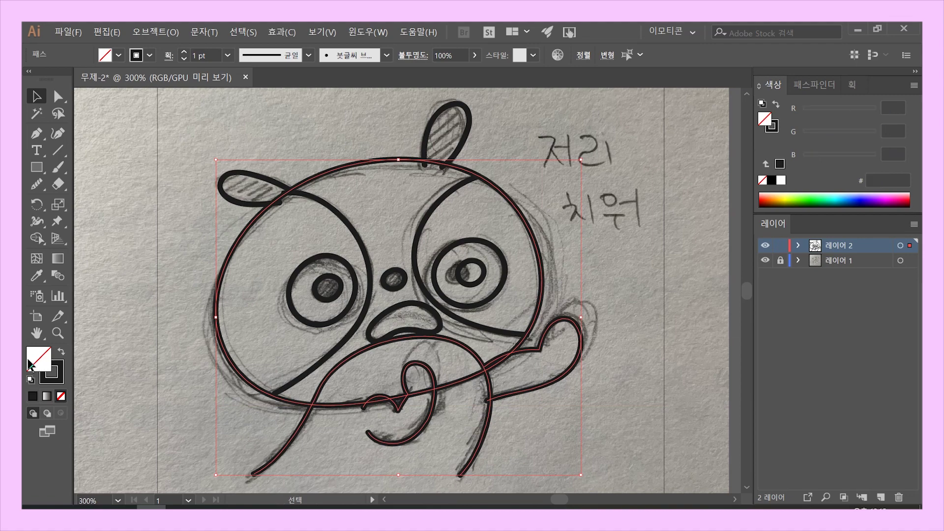
pyautogui.doubleClick(39, 359)
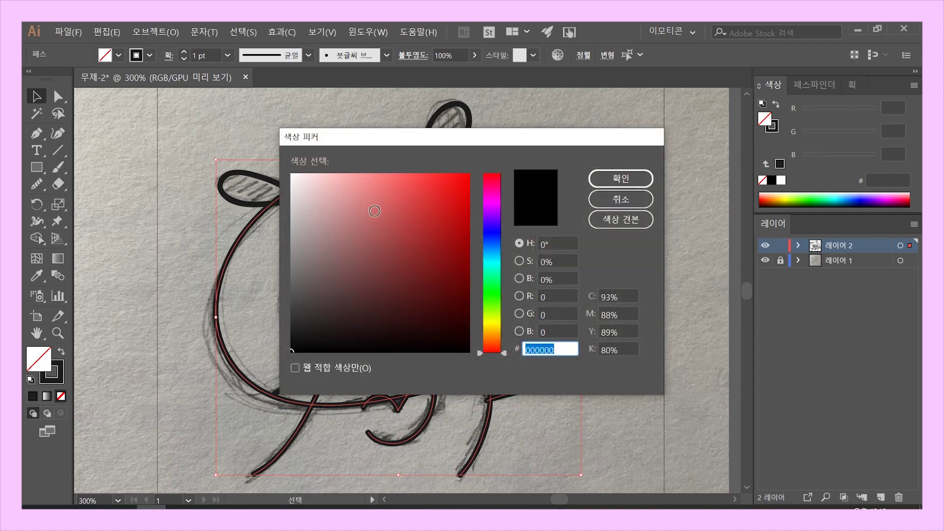
pyautogui.moveTo(336, 187); pyautogui.dragTo(290, 170)
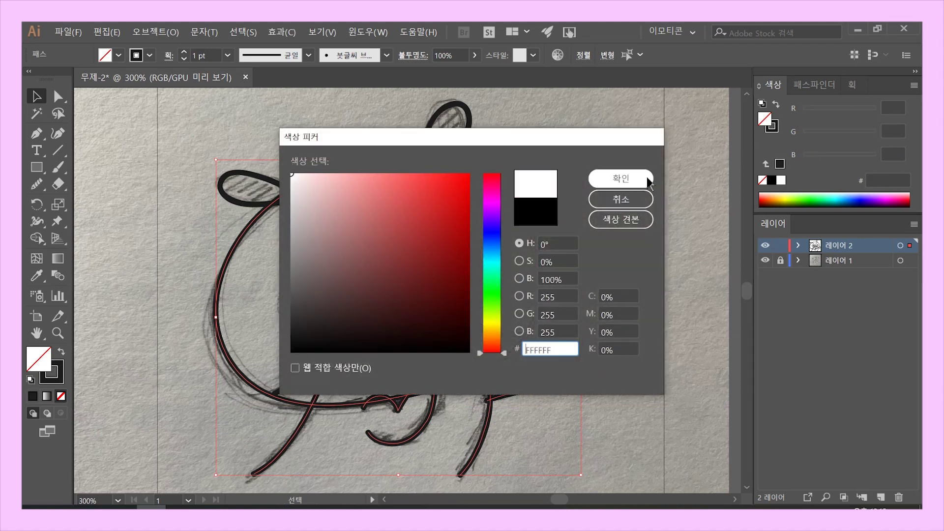
pyautogui.click(621, 178)
pyautogui.click(579, 430)
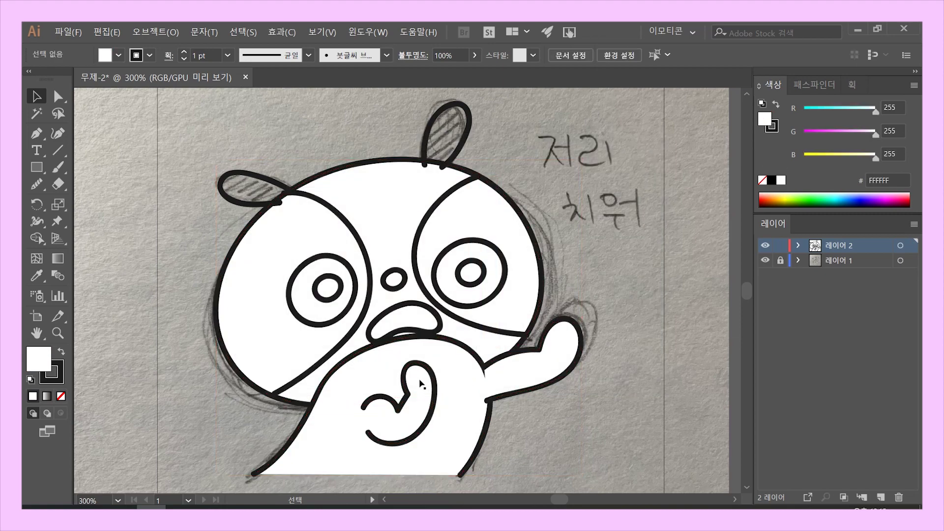
# Step: Select the white body shape and send it to the back of the stacking order
pyautogui.click(312, 412)
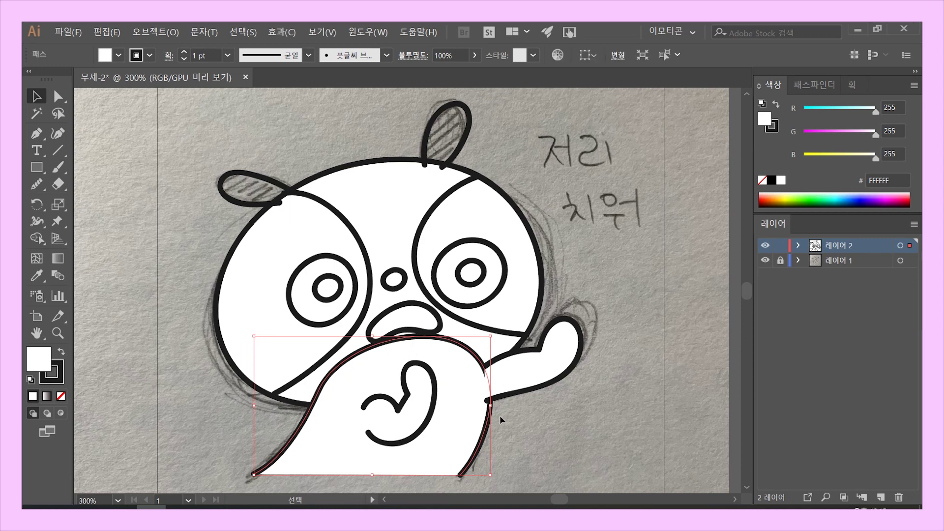
pyautogui.click(549, 472)
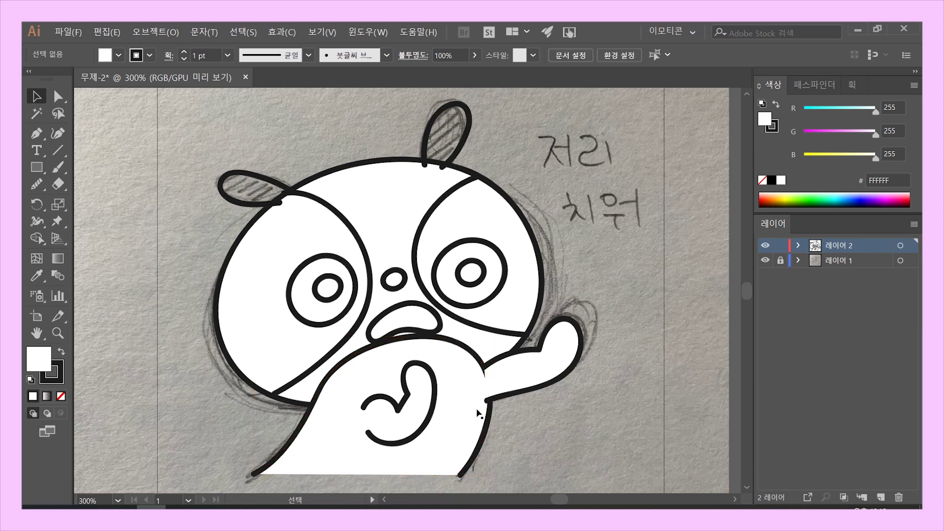
pyautogui.click(447, 363)
pyautogui.click(481, 344)
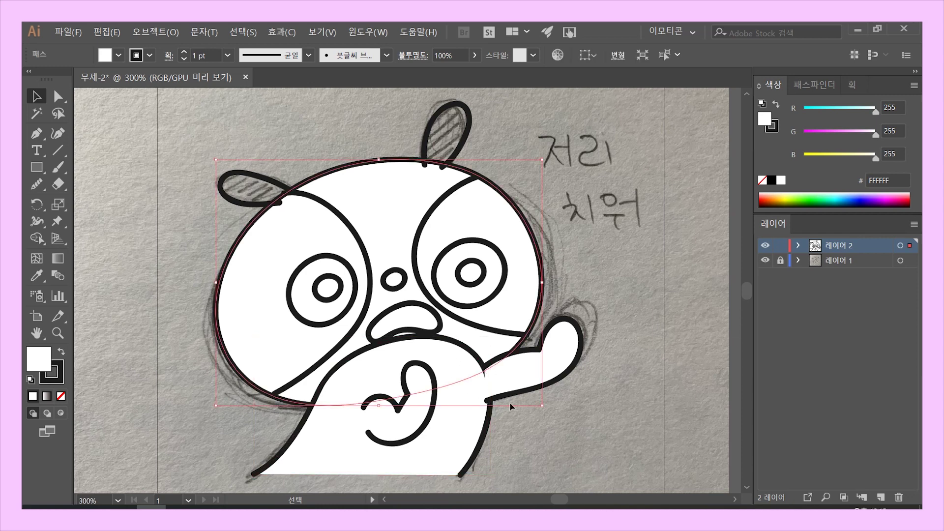
pyautogui.click(547, 444)
pyautogui.click(456, 446)
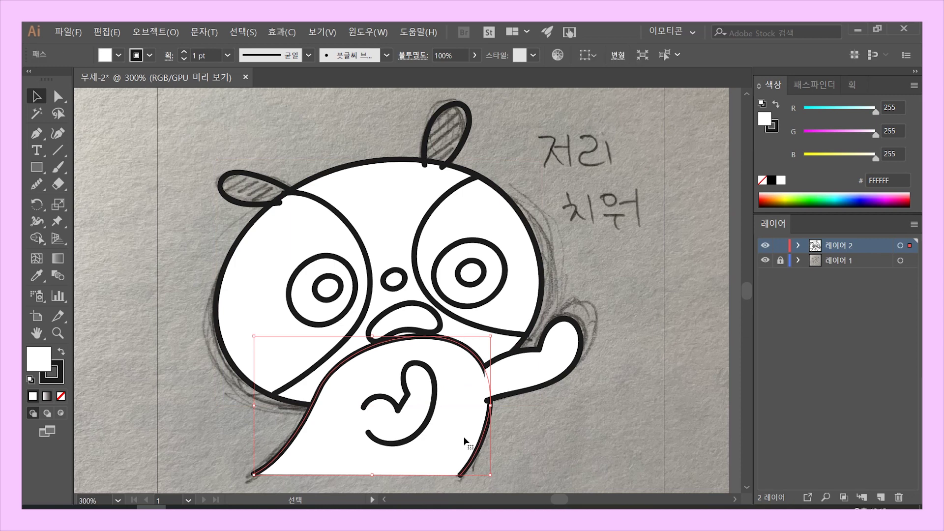
pyautogui.rightClick(460, 433)
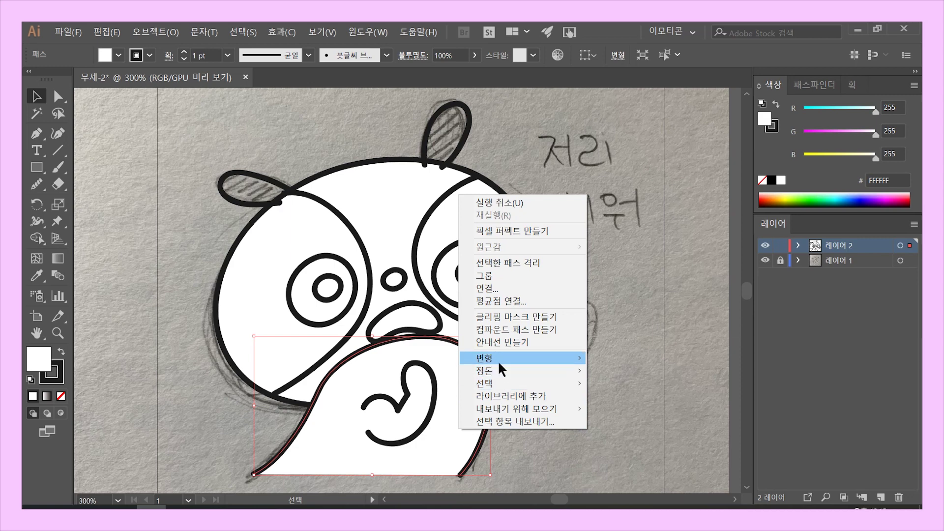
pyautogui.moveTo(500, 358)
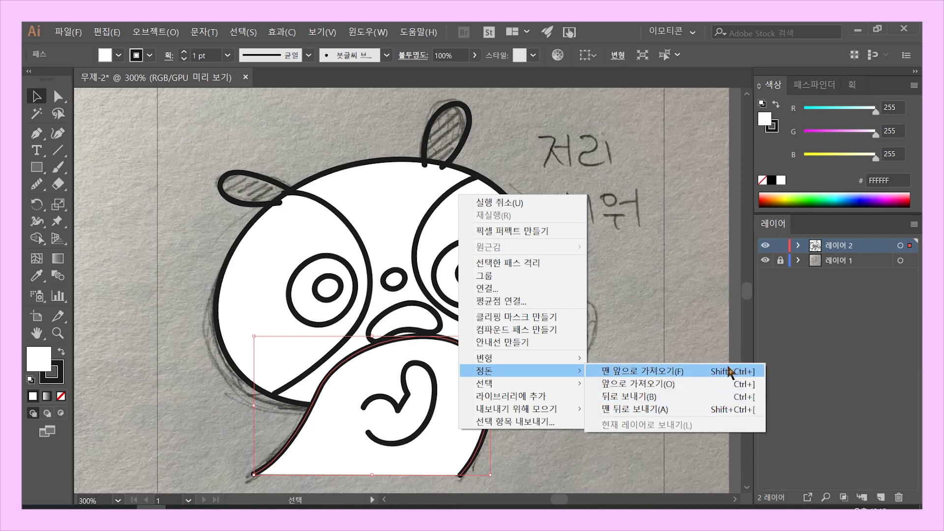
pyautogui.click(734, 410)
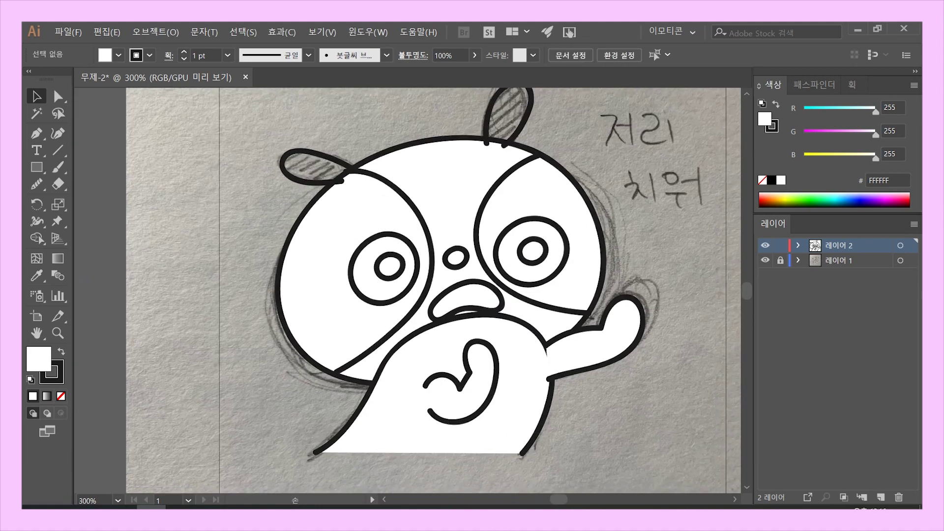
# Step: Place the raised arm behind the face and the body
pyautogui.press('a')
pyautogui.click(567, 346)
pyautogui.press('v')
pyautogui.scroll(1, 566, 347)
pyautogui.click(487, 394)
pyautogui.click(311, 188)
pyautogui.click(313, 176)
pyautogui.keyDown('shift'); pyautogui.click(488, 136); pyautogui.keyUp('shift')
pyautogui.doubleClick(40, 360)
pyautogui.moveTo(411, 133); pyautogui.dragTo(673, 149)
pyautogui.click(882, 216)
pyautogui.click(442, 216)
# Step: Select both ears and fill them with the dark outline colour 1C1C1C
pyautogui.click(290, 174)
pyautogui.keyDown('shift'); pyautogui.click(488, 135); pyautogui.keyUp('shift')
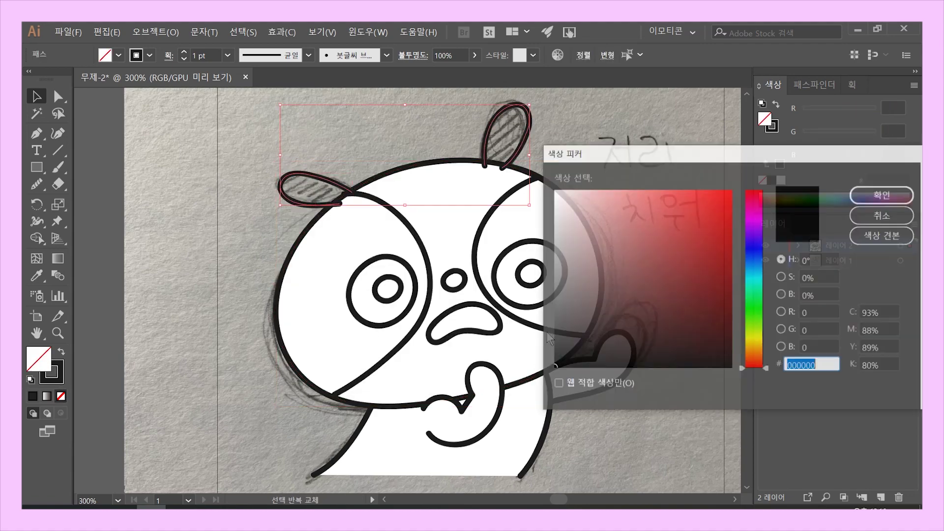
pyautogui.doubleClick(39, 359)
pyautogui.click(882, 195)
# Step: Fill both pupils with 1C1C1C and select the left eye's outer ring
pyautogui.click(397, 298)
pyautogui.keyDown('shift'); pyautogui.click(539, 282); pyautogui.keyUp('shift')
pyautogui.doubleClick(39, 359)
pyautogui.write('1C1C1C')
pyautogui.click(882, 194)
pyautogui.click(377, 325)
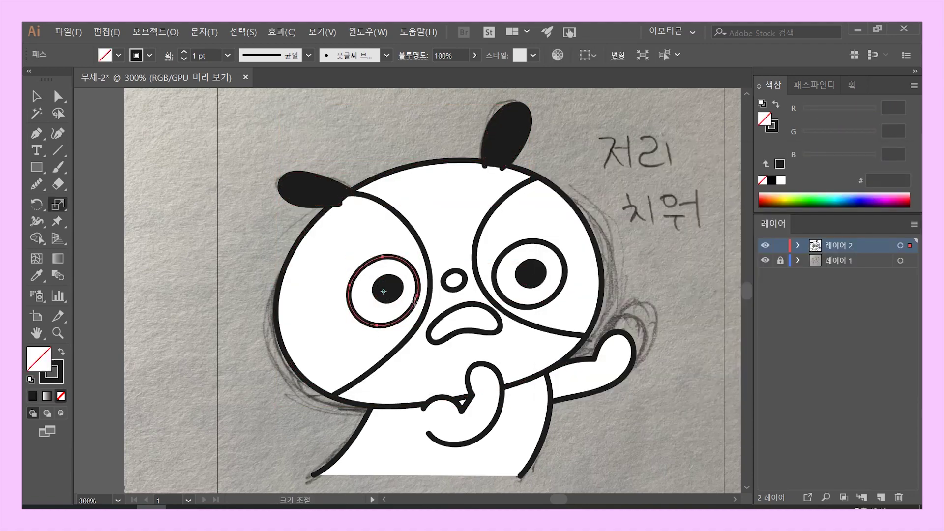
pyautogui.press('a')
pyautogui.click(377, 325)
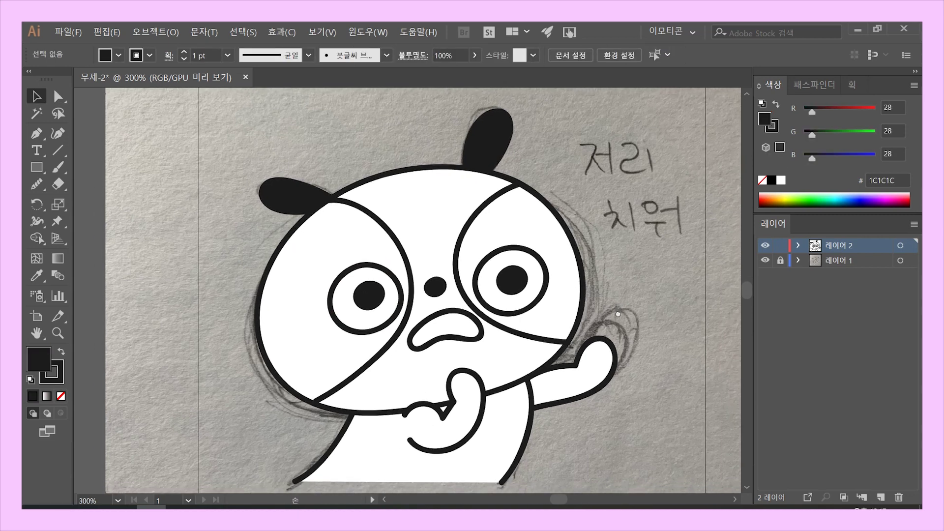
# Step: Select the curves around both eyes and fill them with 1C1C1C as eye patches
pyautogui.click(495, 205)
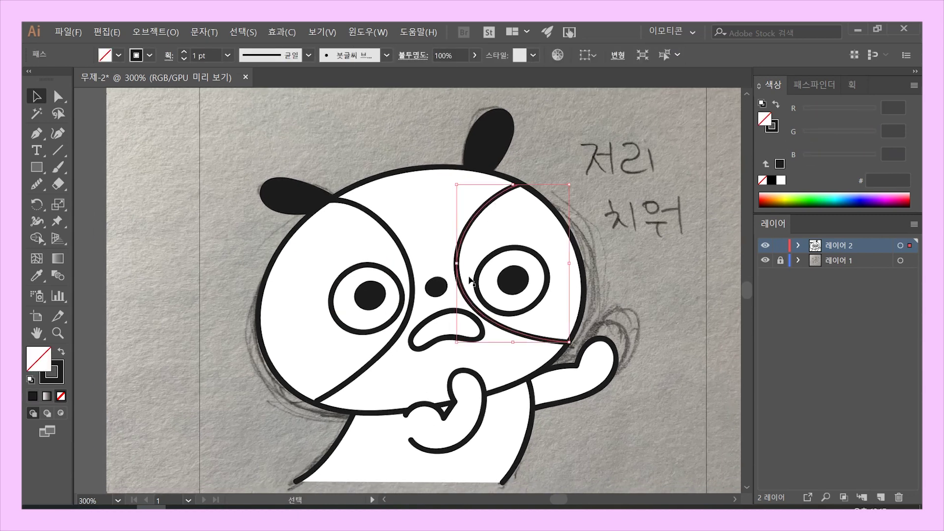
pyautogui.keyDown('shift'); pyautogui.click(364, 211); pyautogui.keyUp('shift')
pyautogui.doubleClick(32, 363)
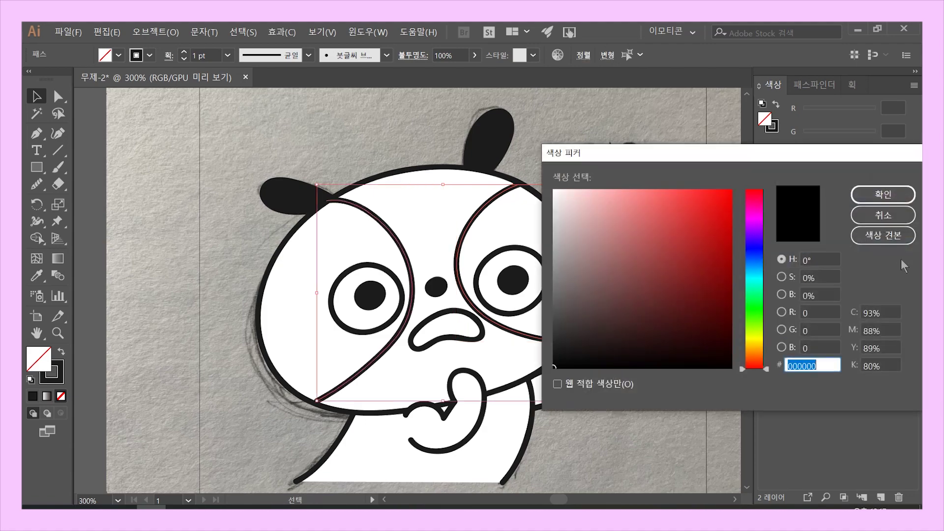
pyautogui.write('1c1c1c')
pyautogui.click(883, 194)
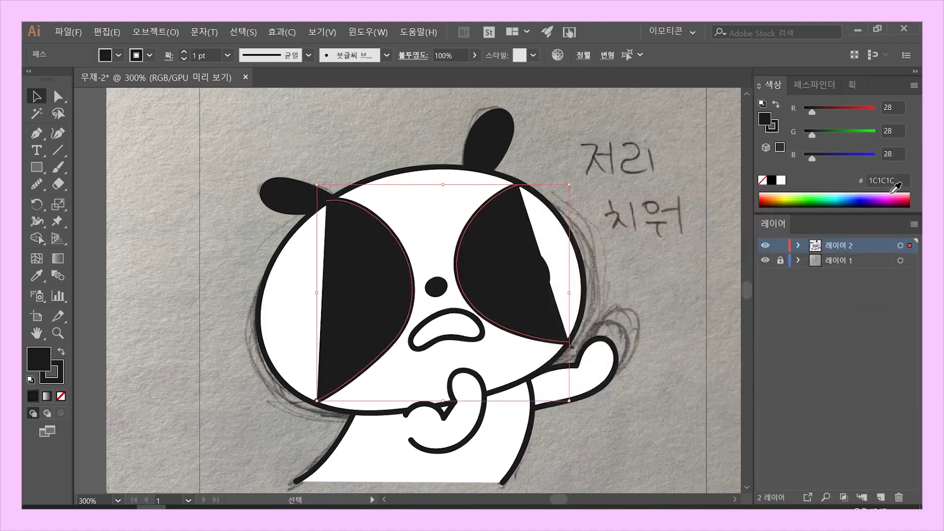
pyautogui.click(635, 420)
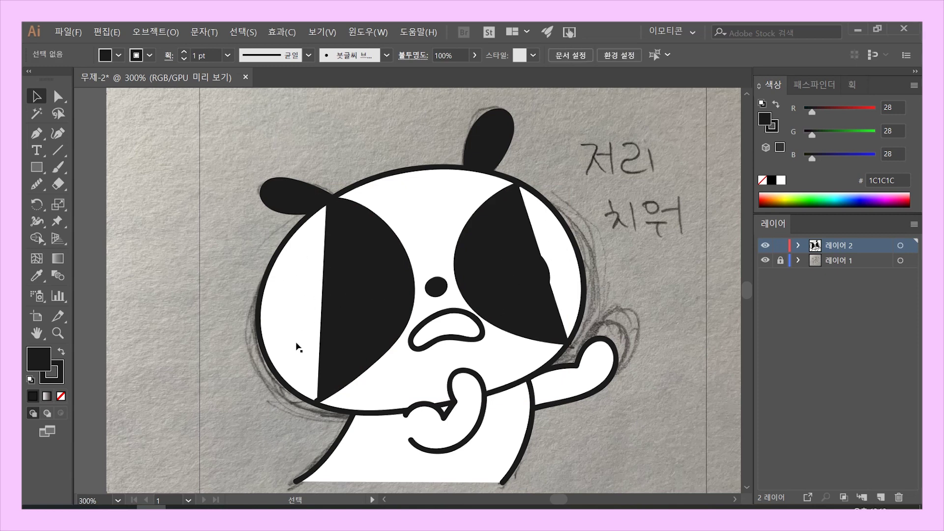
# Step: Extend the left and right eye patches past the face outline with the Paintbrush, closing each patch into a full shape
pyautogui.click(353, 331)
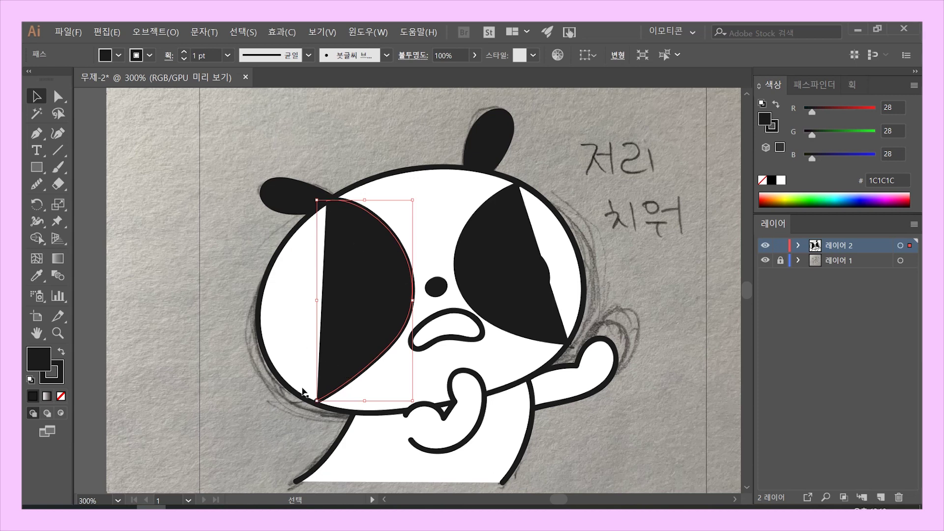
pyautogui.click(58, 167)
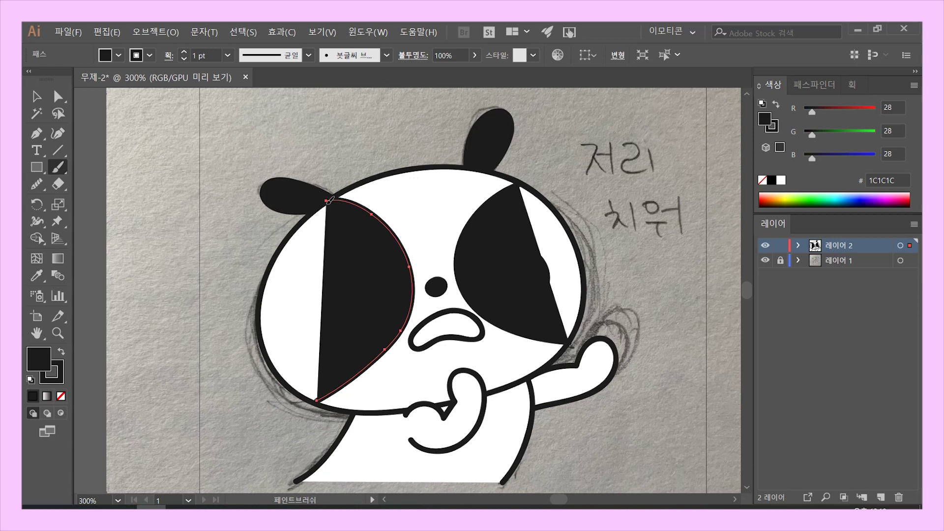
pyautogui.moveTo(295, 213)
pyautogui.mouseDown()
pyautogui.moveTo(230, 283)
pyautogui.moveTo(249, 377)
pyautogui.moveTo(307, 409)
pyautogui.mouseUp()
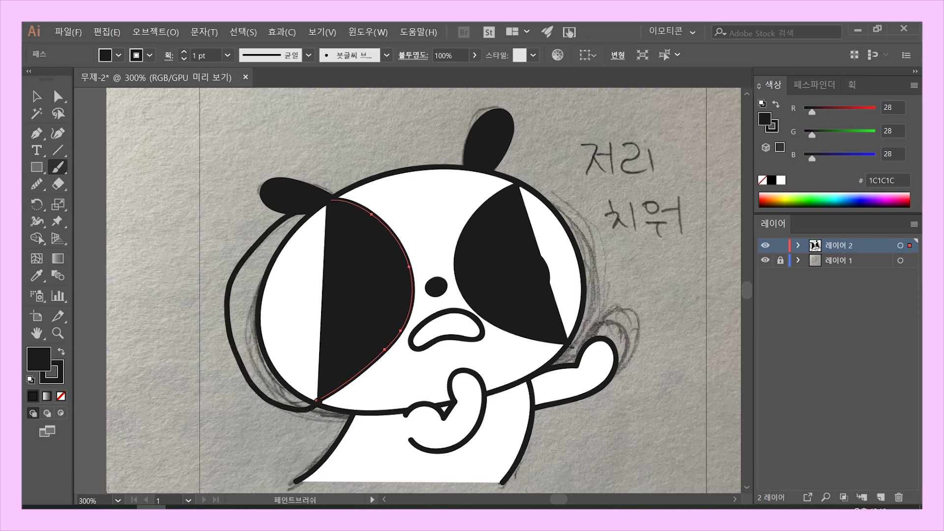
pyautogui.hotkey('ctrl', 'shift', 'a')
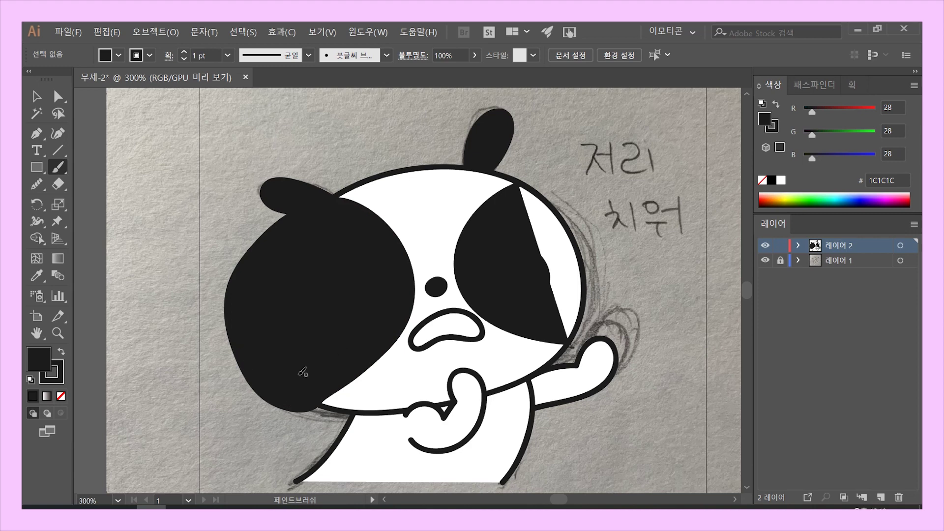
pyautogui.keyDown('ctrl'); pyautogui.click(502, 300); pyautogui.keyUp('ctrl')
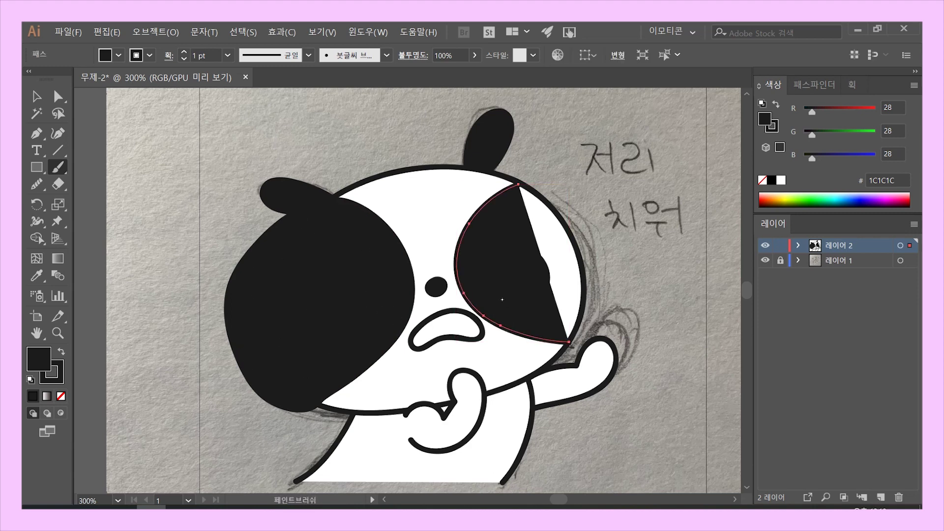
pyautogui.moveTo(522, 182)
pyautogui.mouseDown()
pyautogui.moveTo(588, 196)
pyautogui.moveTo(609, 234)
pyautogui.moveTo(615, 280)
pyautogui.moveTo(607, 314)
pyautogui.moveTo(587, 335)
pyautogui.mouseUp()
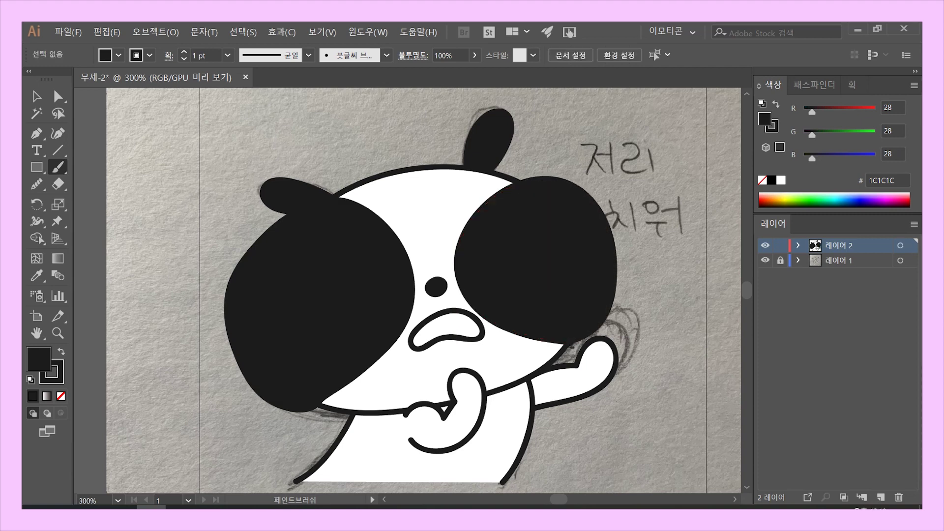
# Step: Show the Pathfinder options, select the white face shape and paste a copy of it in front in the same place
pyautogui.press('v')
pyautogui.hotkey('shift', 'ctrl', 'F9')
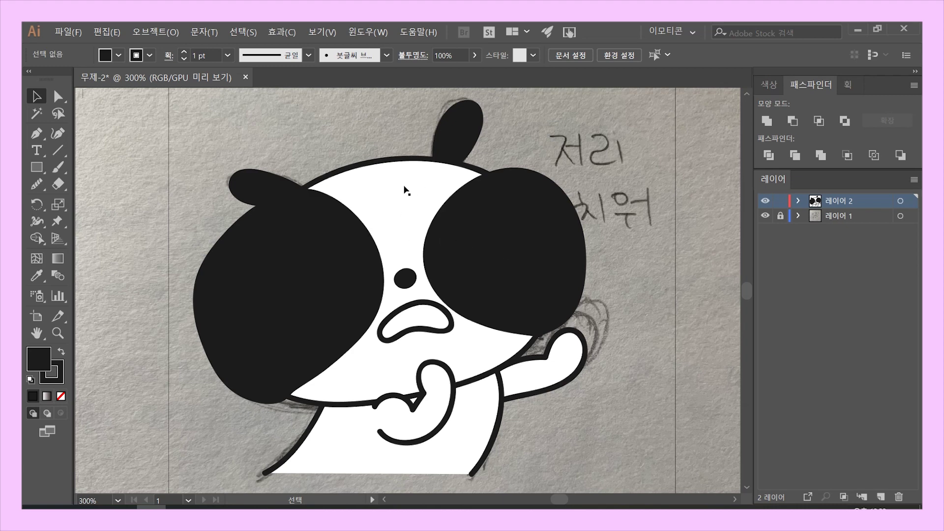
pyautogui.click(370, 186)
pyautogui.hotkey('ctrl', 'c')
pyautogui.hotkey('ctrl', 'f')
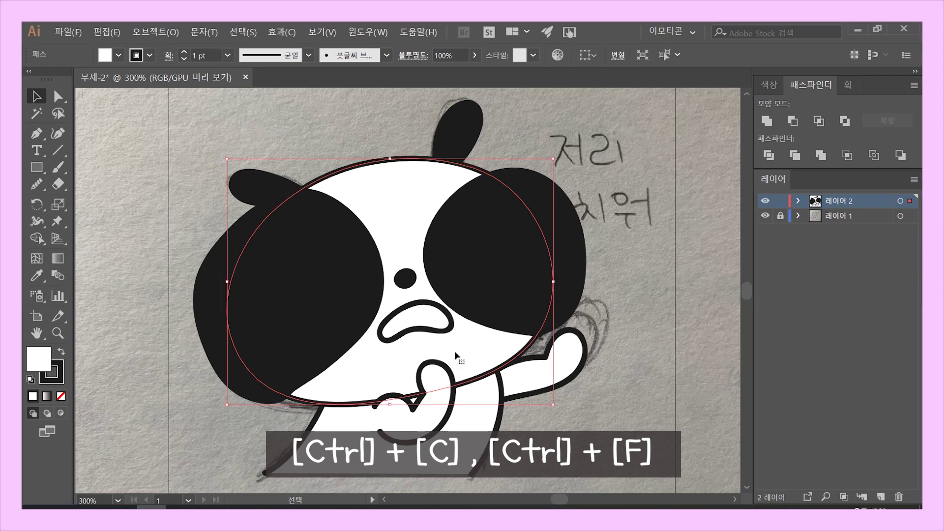
pyautogui.click(359, 122)
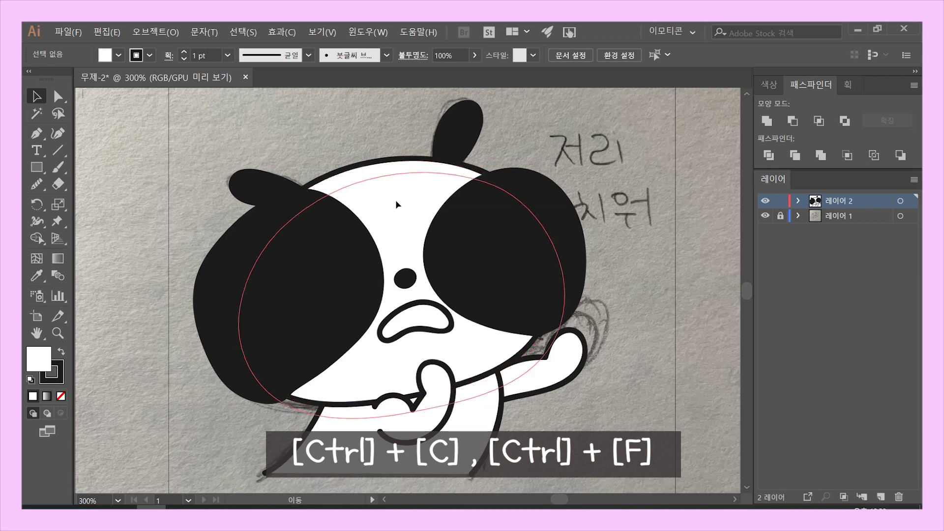
pyautogui.click(418, 277)
pyautogui.hotkey('ctrl', 'c')
pyautogui.hotkey('ctrl', 'f')
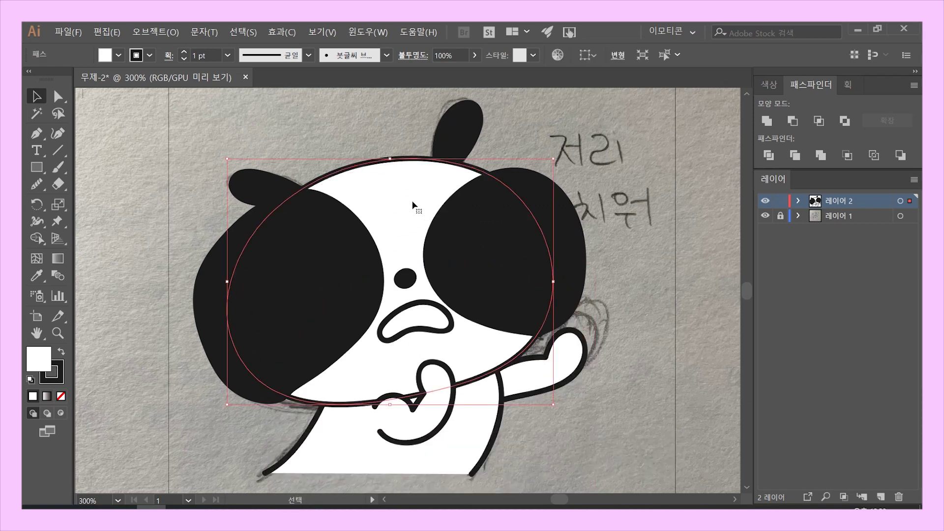
# Step: Select both black eye patches and group them
pyautogui.click(338, 263)
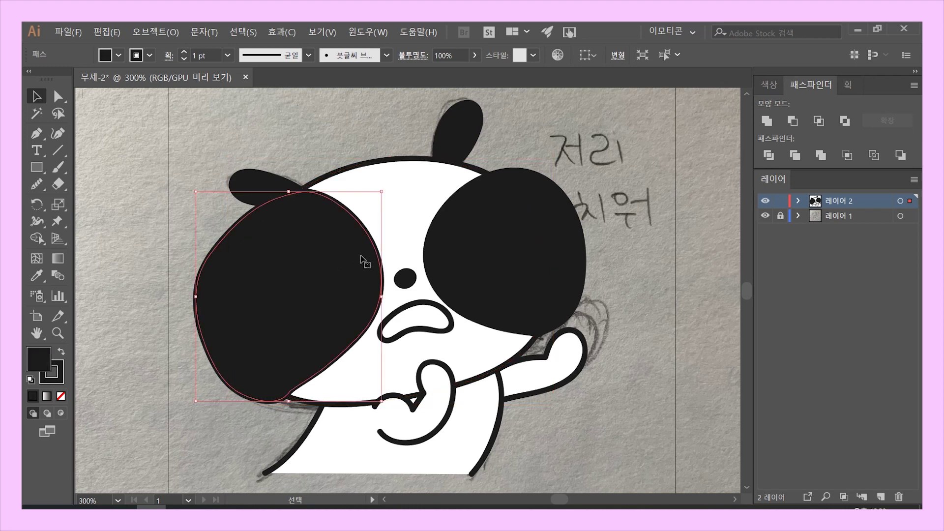
pyautogui.keyDown('shift'); pyautogui.click(503, 236); pyautogui.keyUp('shift')
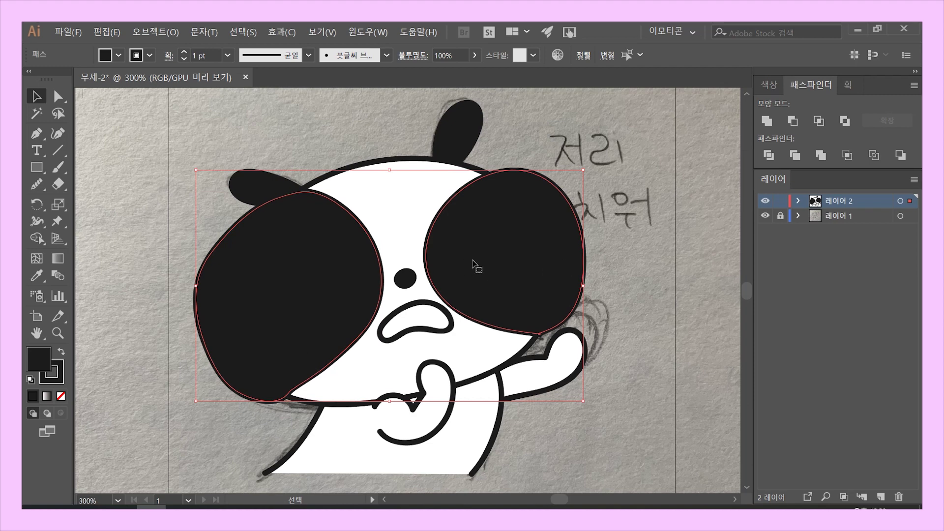
pyautogui.press('a')
pyautogui.press('v')
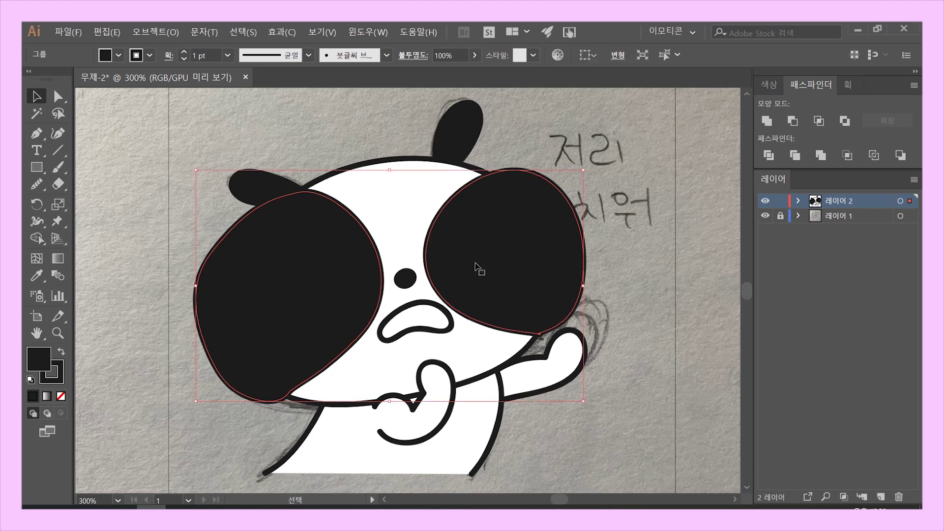
# Step: Bring the copied face shape to the very front, above the eye patches
pyautogui.rightClick(397, 186)
pyautogui.click(386, 183)
pyautogui.rightClick(383, 183)
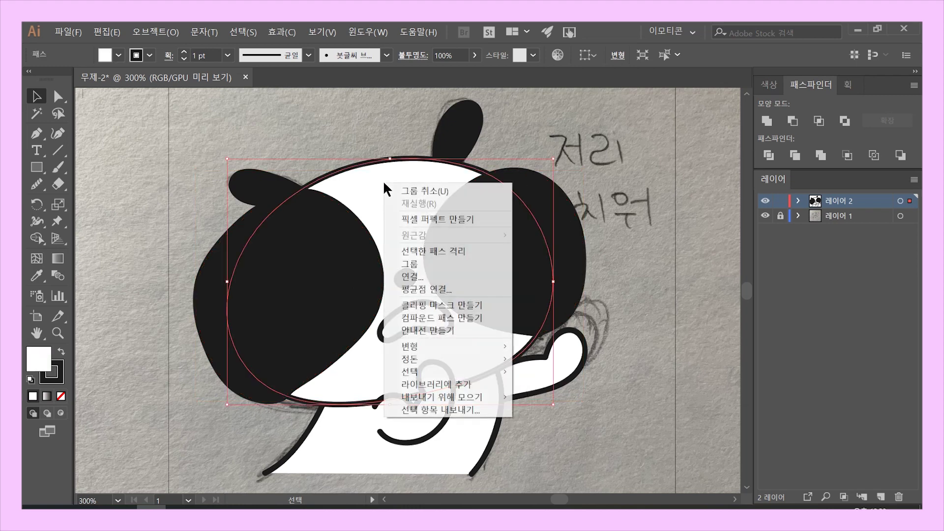
pyautogui.moveTo(456, 355)
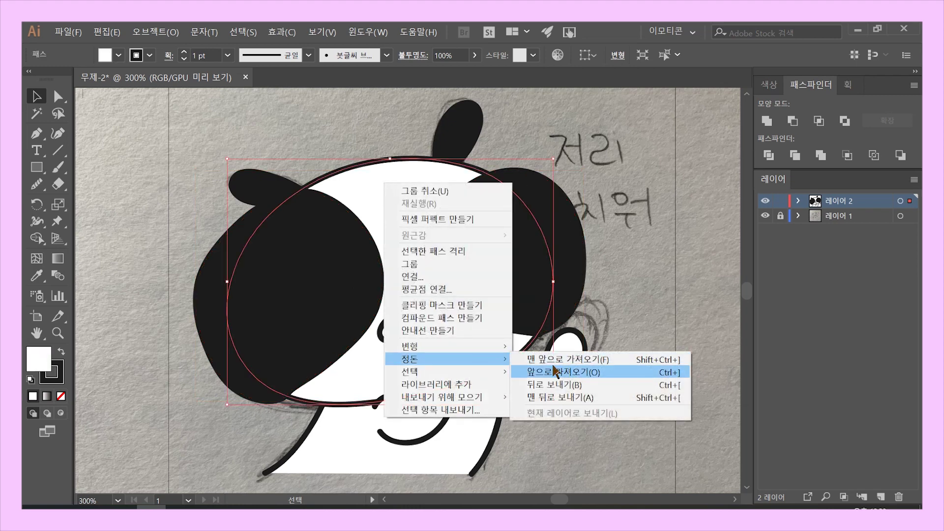
pyautogui.click(564, 364)
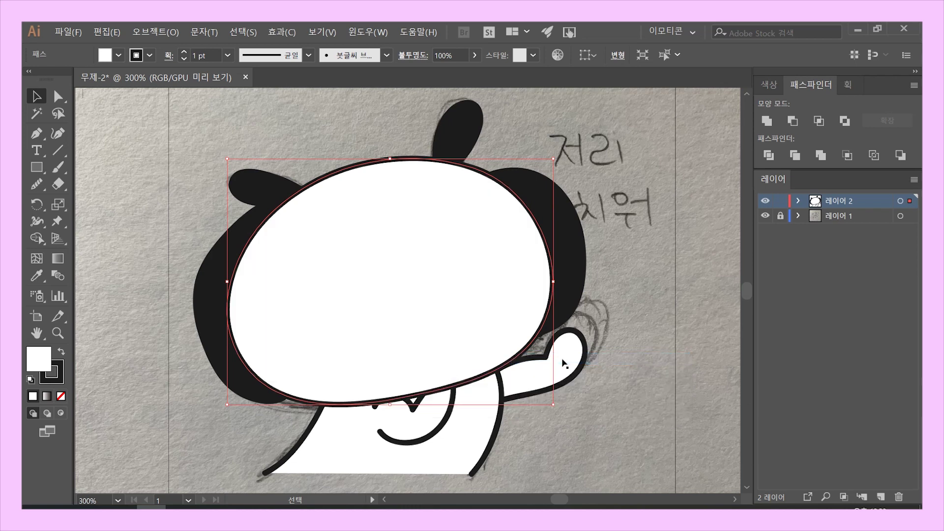
pyautogui.click(646, 275)
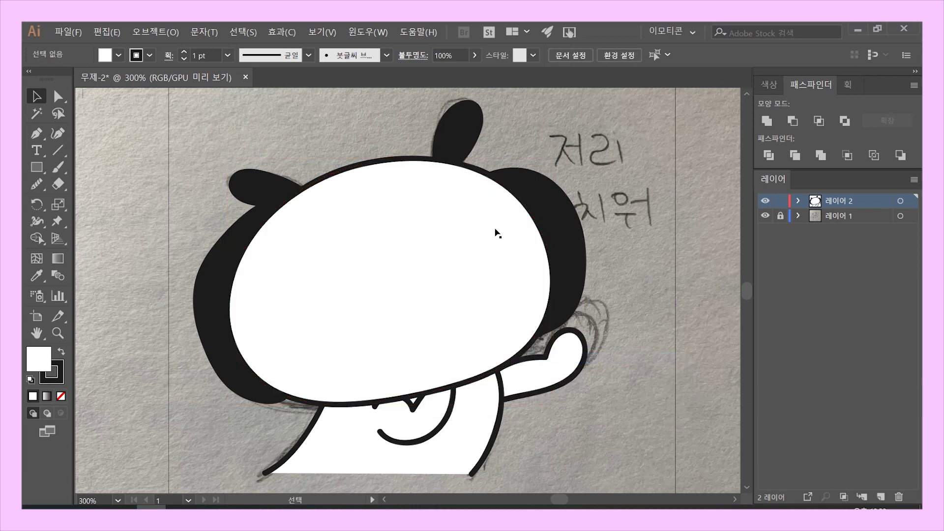
# Step: Select the eye-patch group together with the front face copy and make a clipping mask from them
pyautogui.click(539, 189)
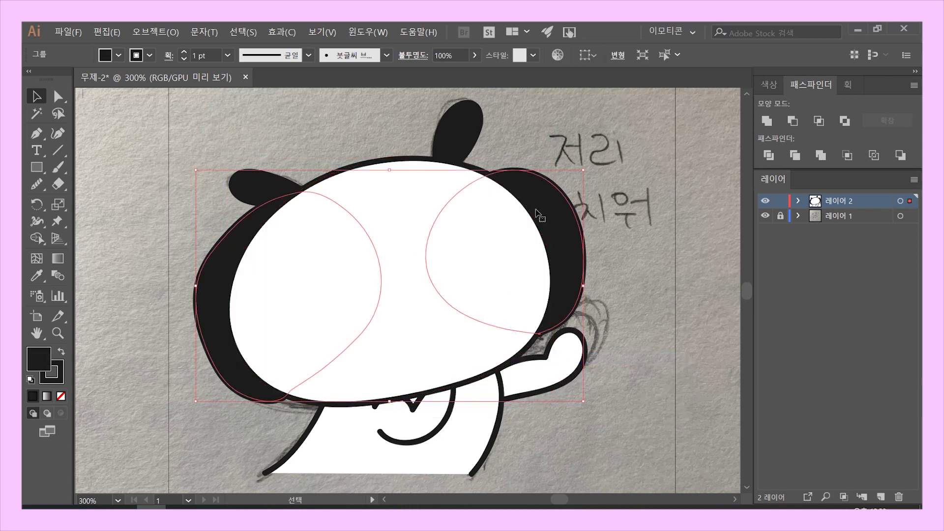
pyautogui.click(301, 266)
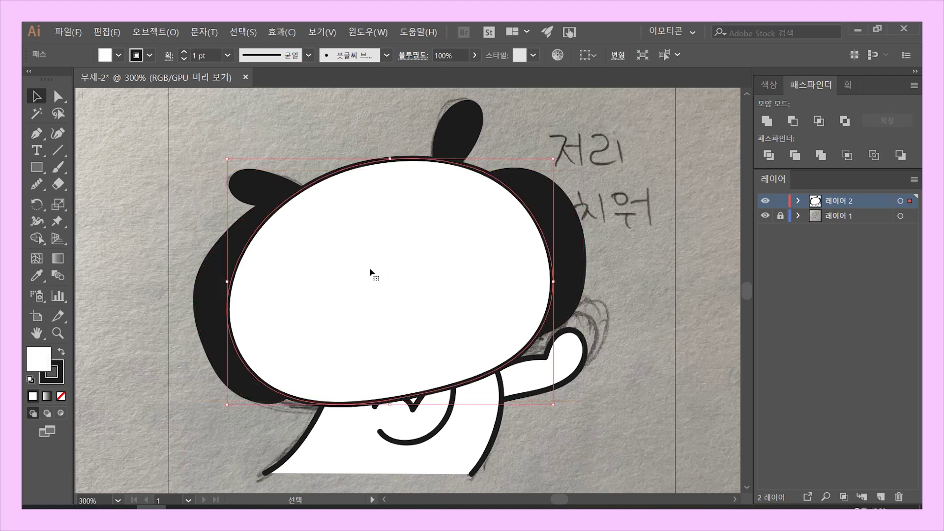
pyautogui.click(168, 253)
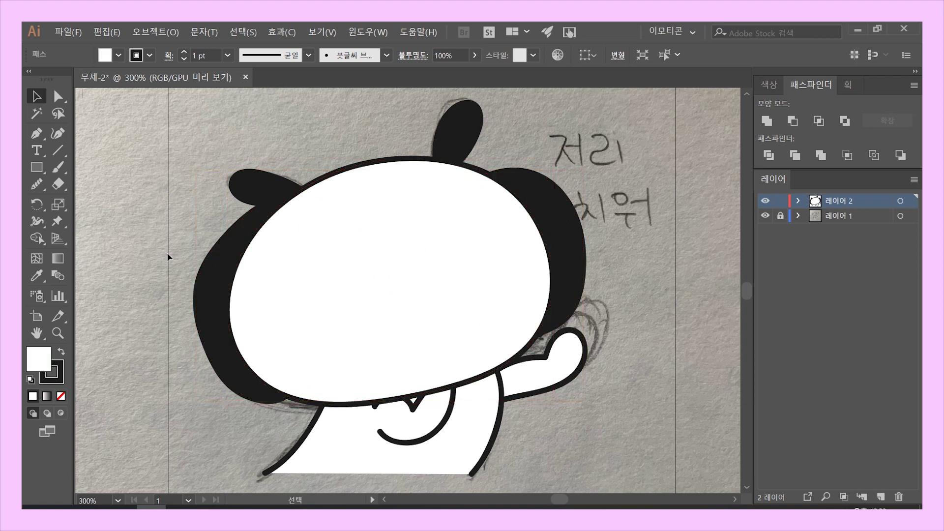
pyautogui.click(222, 270)
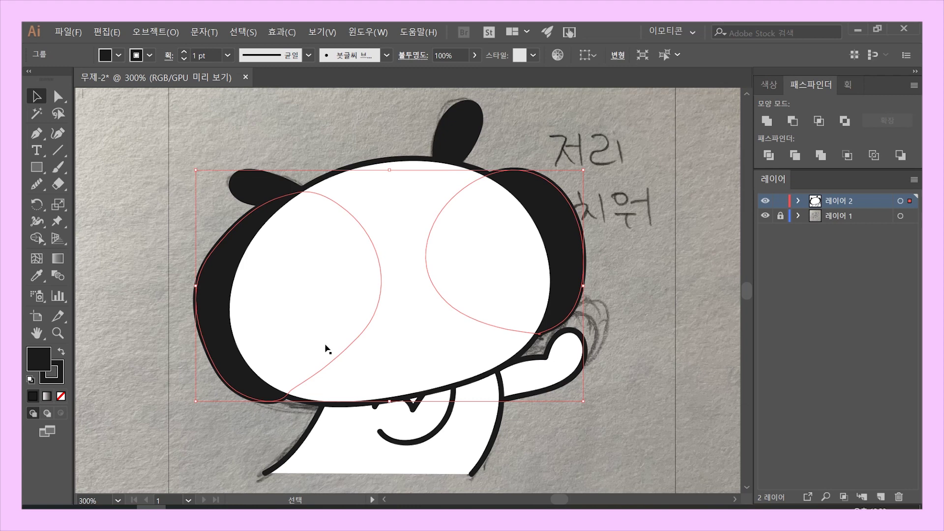
pyautogui.keyDown('shift'); pyautogui.click(315, 245); pyautogui.keyUp('shift')
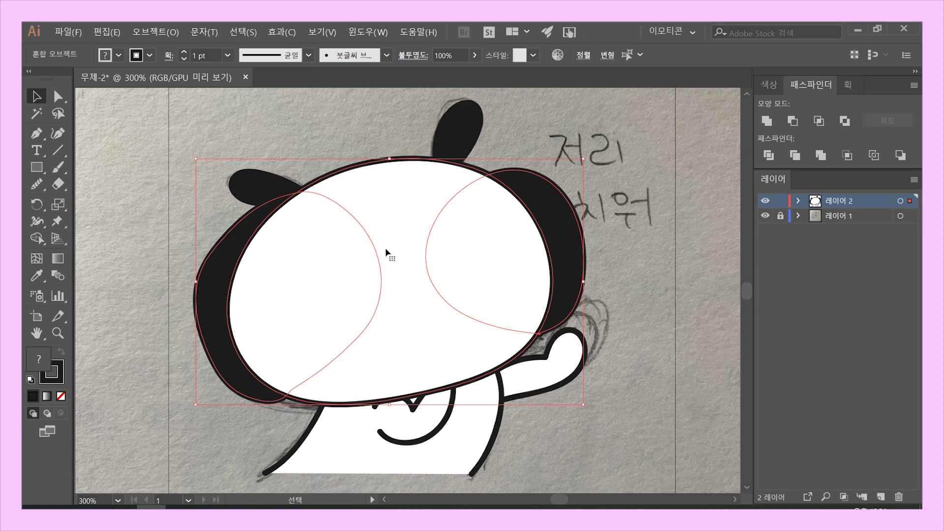
pyautogui.rightClick(378, 214)
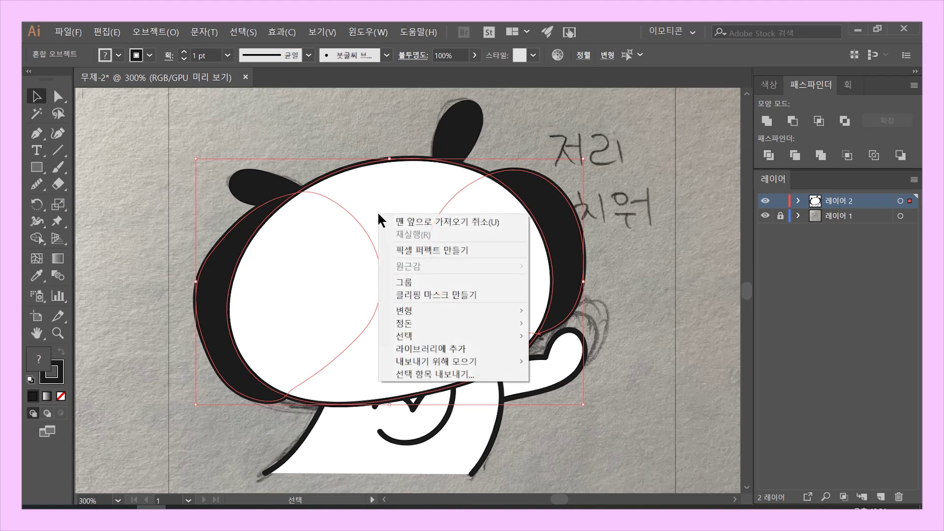
pyautogui.click(440, 294)
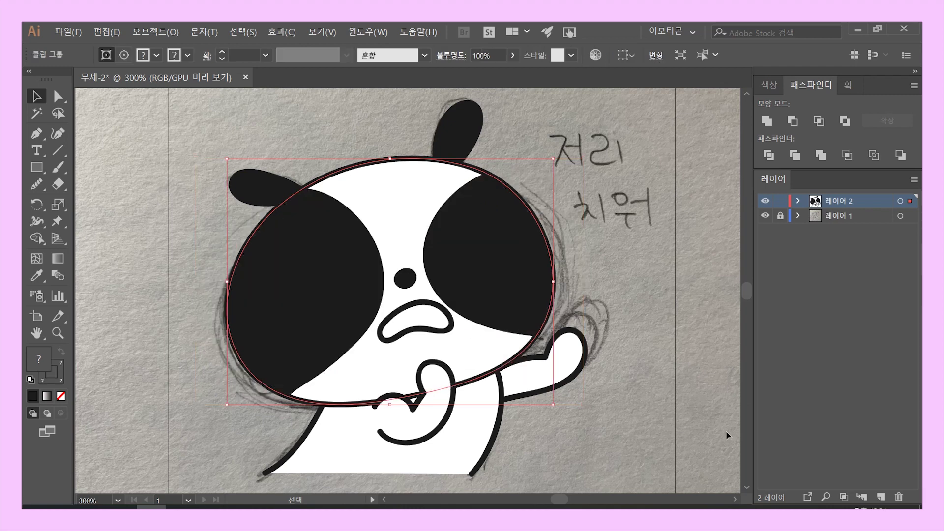
pyautogui.click(726, 420)
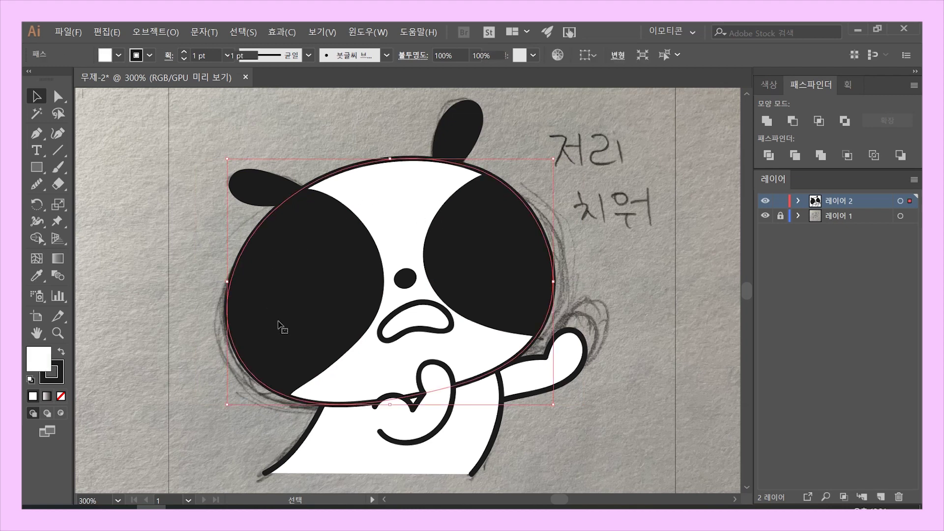
# Step: Inspect the clipped eye patches on the face by selecting their clip group
pyautogui.click(278, 268)
pyautogui.moveTo(278, 268); pyautogui.dragTo(544, 274)
pyautogui.moveTo(443, 388); pyautogui.dragTo(331, 395)
pyautogui.hotkey('ctrl', 'z')
pyautogui.hotkey('ctrl', 'shift', 'a')
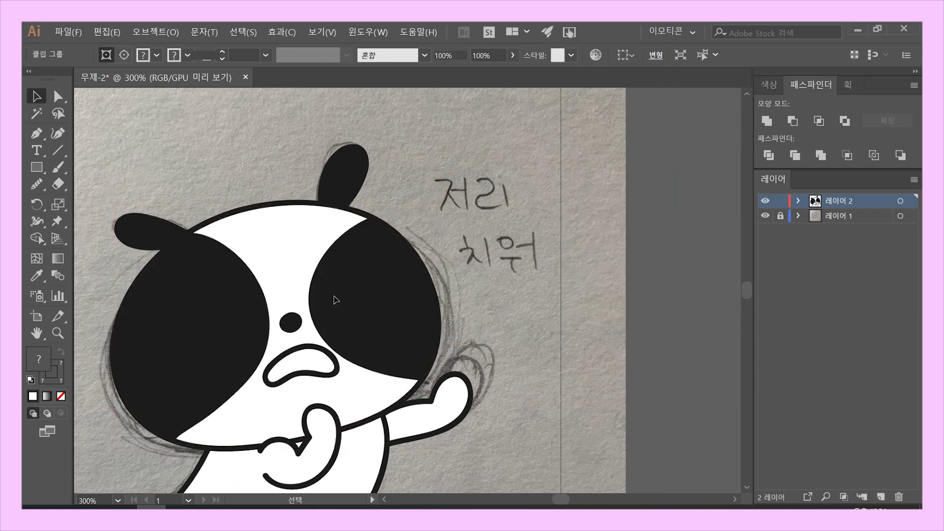
pyautogui.moveTo(303, 274); pyautogui.dragTo(481, 279)
pyautogui.click(332, 320)
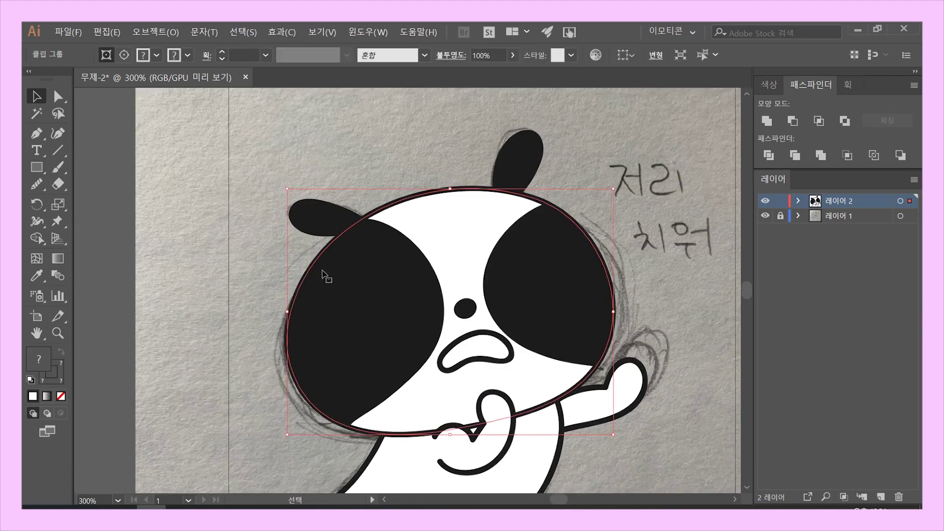
# Step: Isolate the clip group and its nested group to examine the full eye-patch shapes, and leave isolation mode
pyautogui.doubleClick(393, 307)
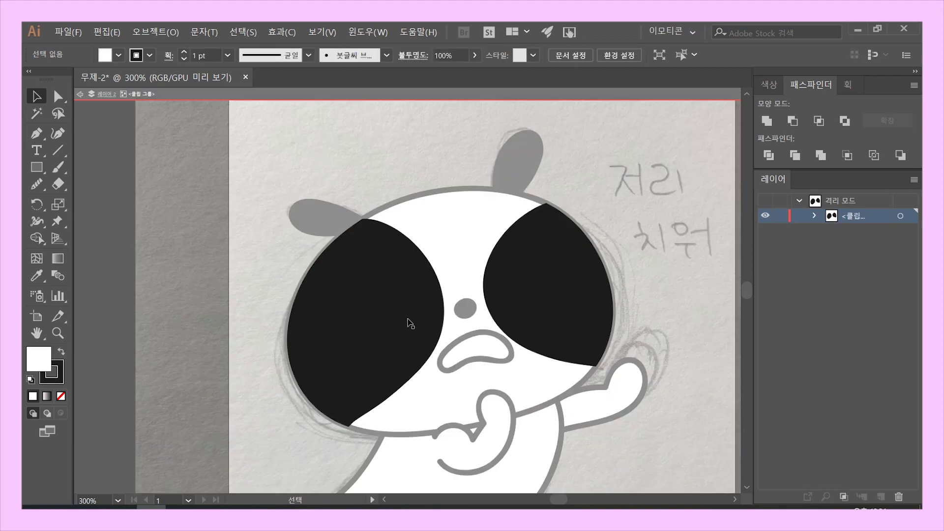
pyautogui.click(362, 295)
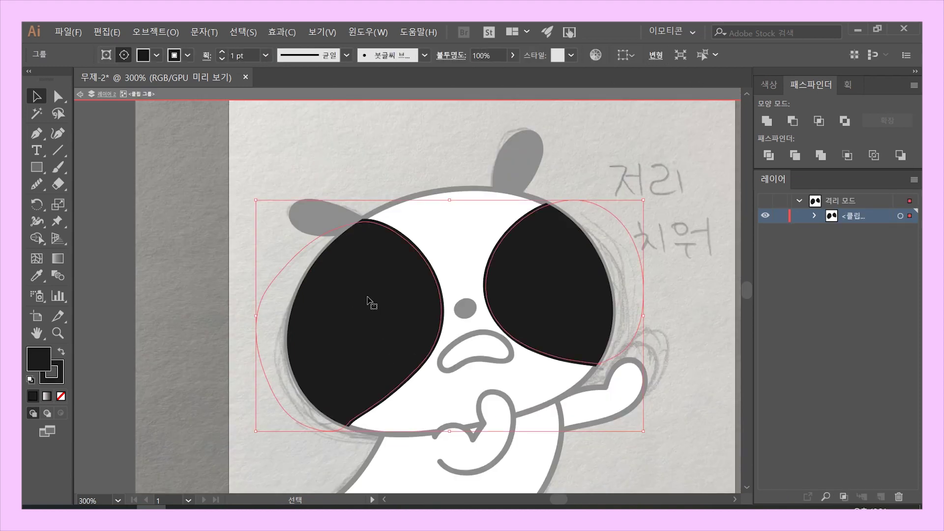
pyautogui.doubleClick(370, 301)
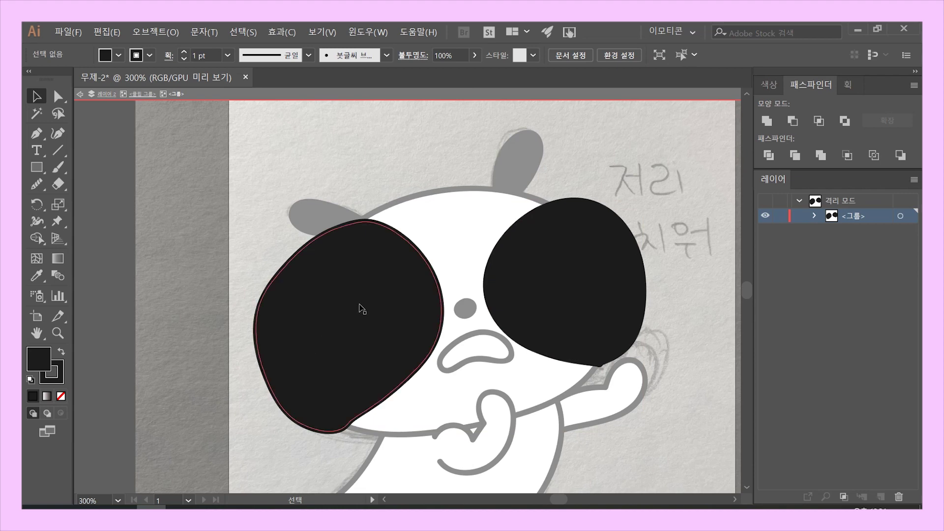
pyautogui.click(363, 309)
pyautogui.click(590, 284)
pyautogui.click(428, 326)
pyautogui.click(565, 295)
pyautogui.click(374, 295)
pyautogui.click(371, 160)
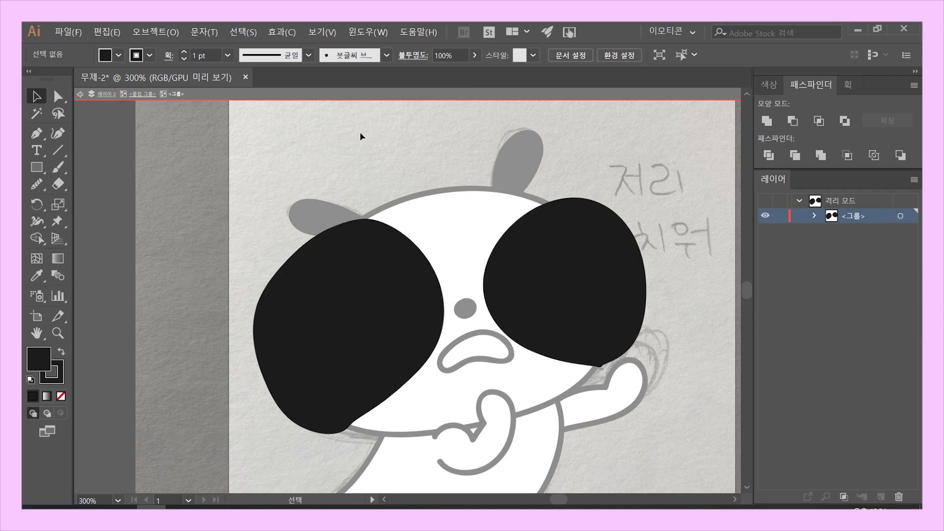
pyautogui.doubleClick(343, 129)
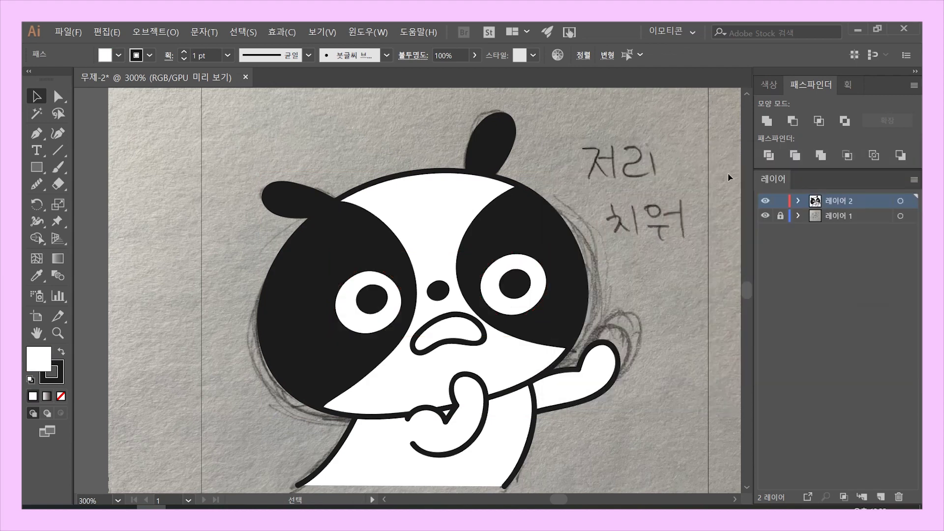
# Step: Select the clipped eye-patch group and release its clipping mask
pyautogui.click(729, 177)
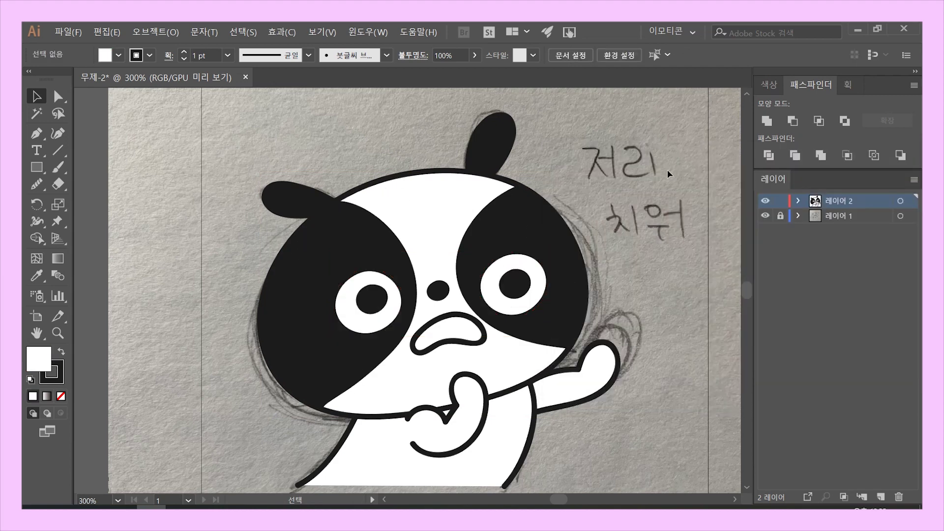
pyautogui.click(535, 229)
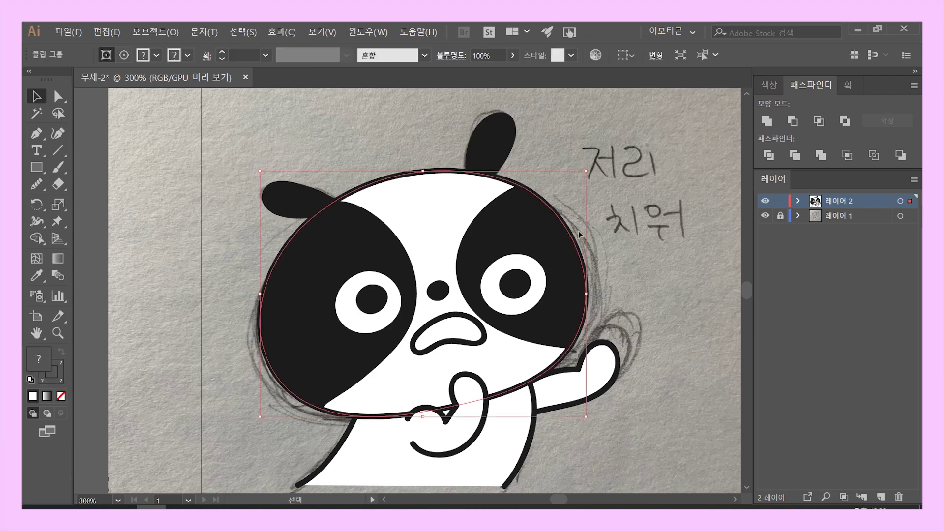
pyautogui.rightClick(540, 216)
pyautogui.click(545, 240)
pyautogui.click(503, 228)
pyautogui.rightClick(507, 224)
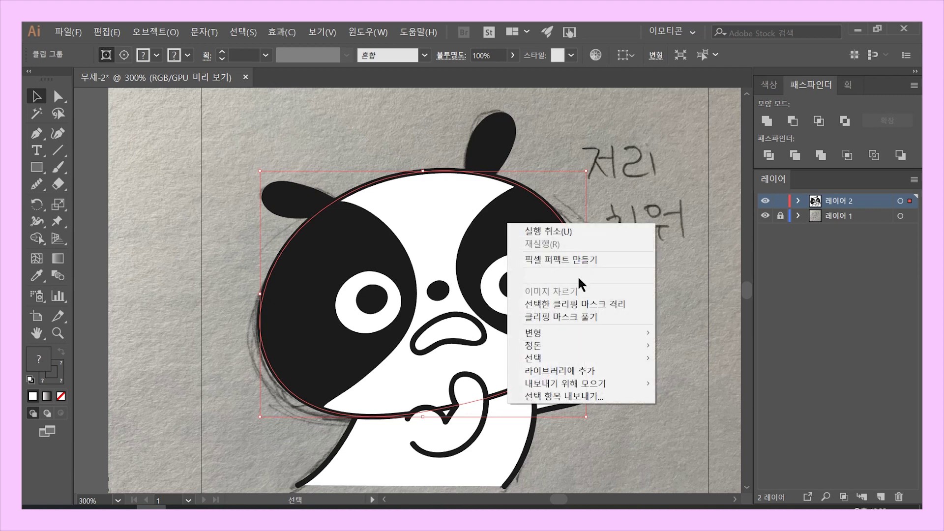
pyautogui.click(590, 318)
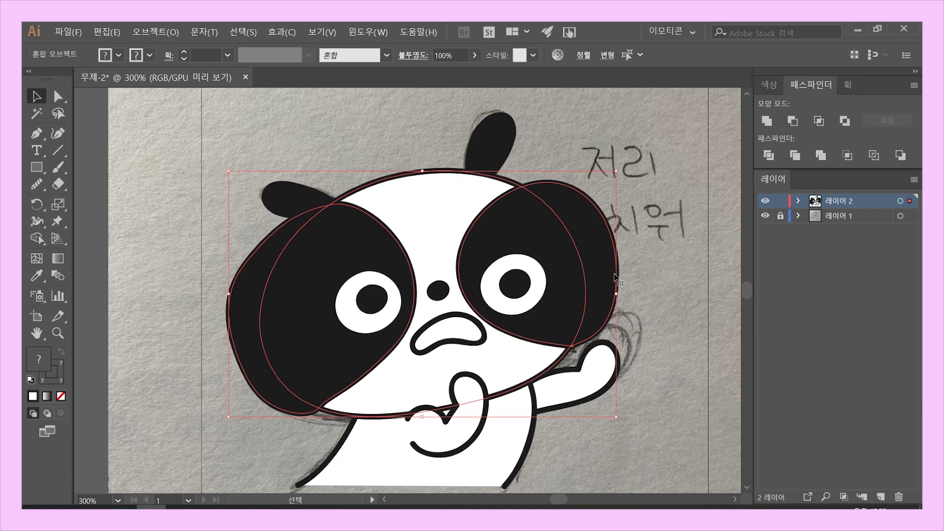
pyautogui.click(706, 243)
# Step: Select the front face copy together with the eye-patch group and split them with the Pathfinder Divide operation
pyautogui.click(421, 197)
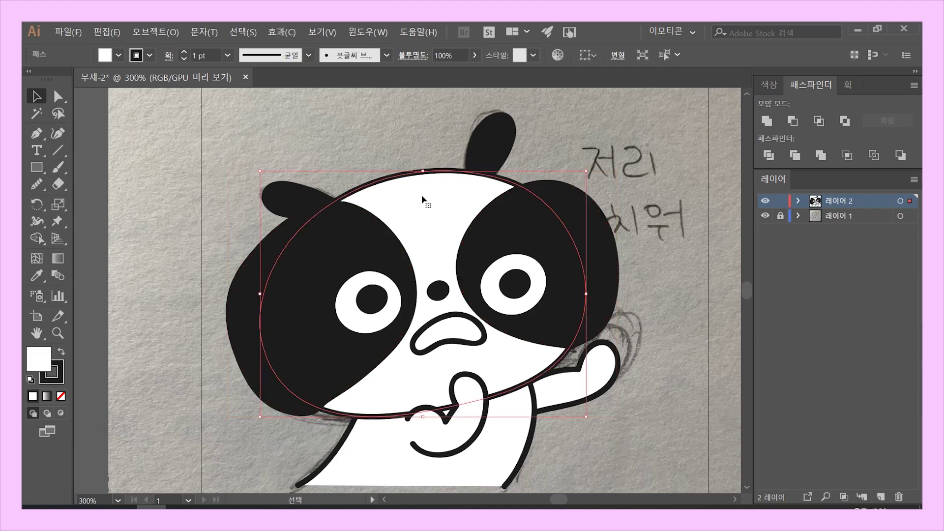
pyautogui.press('a')
pyautogui.press('v')
pyautogui.click(362, 255)
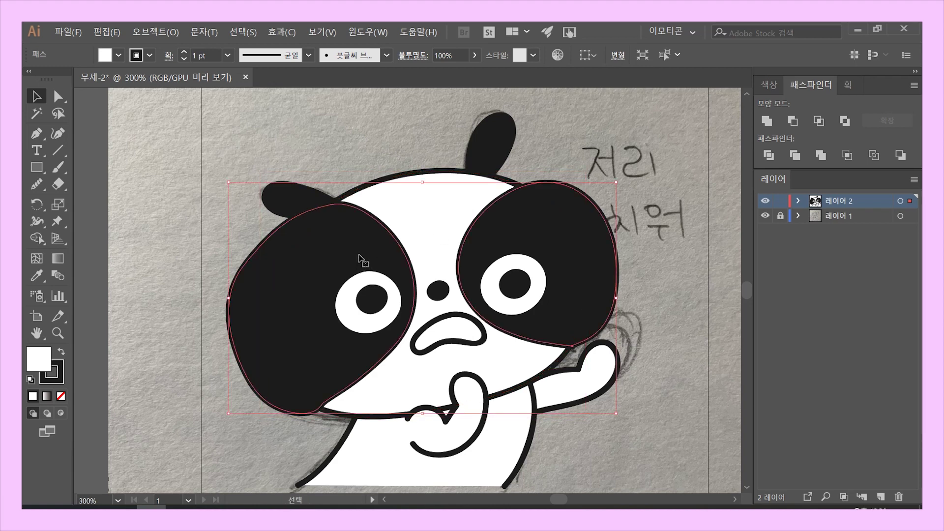
pyautogui.keyDown('shift'); pyautogui.click(413, 207); pyautogui.keyUp('shift')
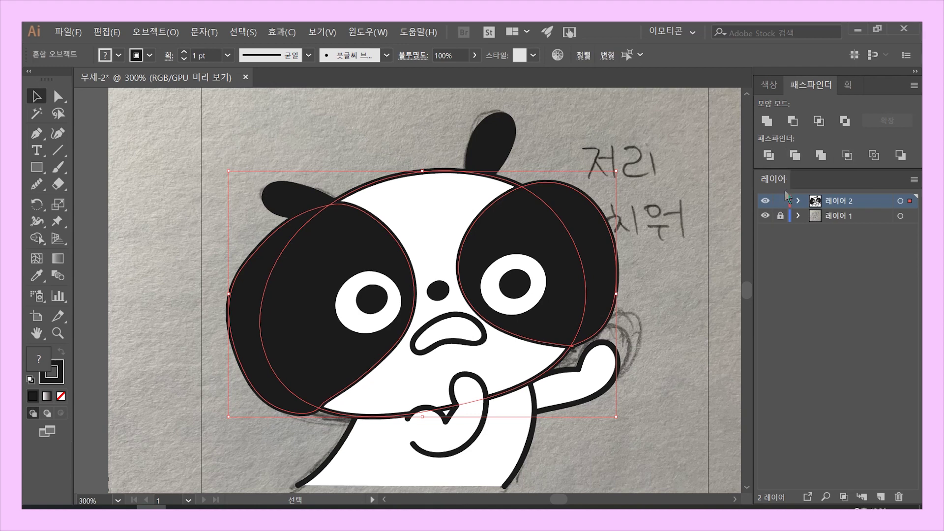
pyautogui.click(768, 156)
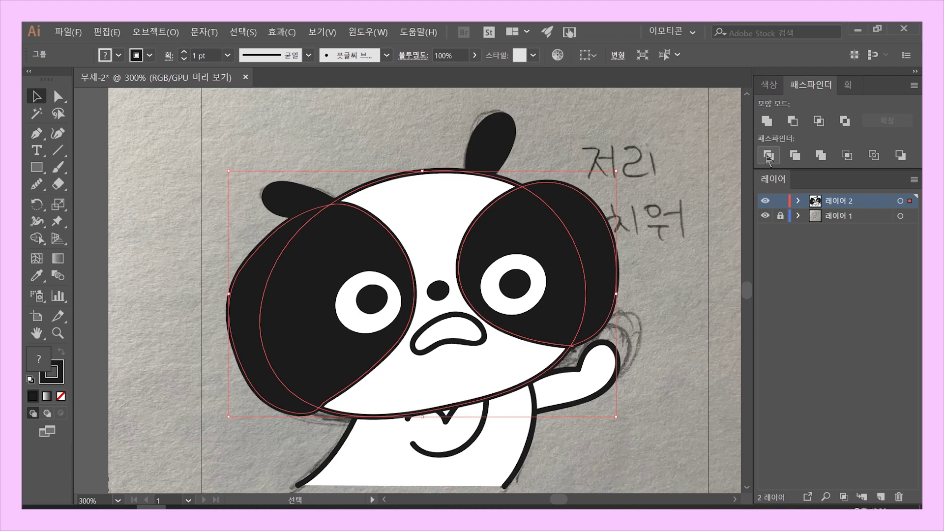
# Step: Ungroup the divided face and eye-patch pieces
pyautogui.rightClick(485, 232)
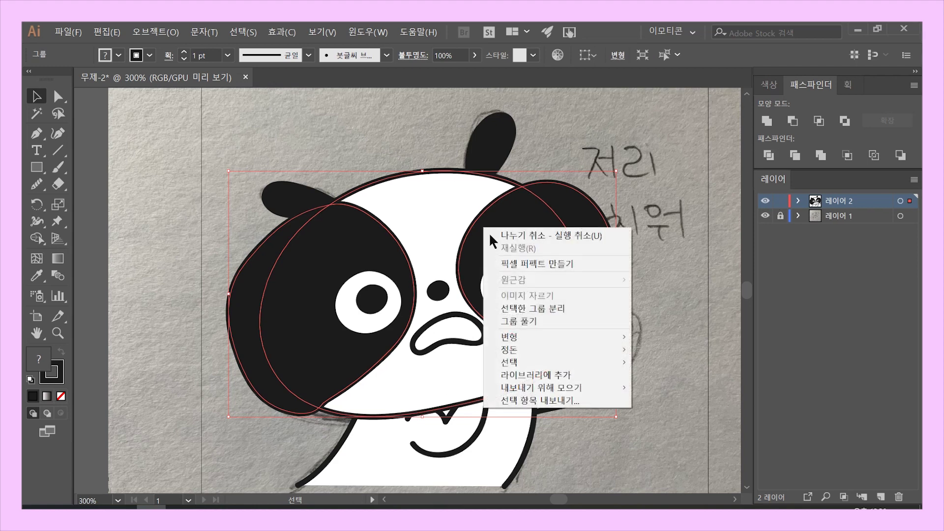
pyautogui.click(509, 322)
pyautogui.click(249, 429)
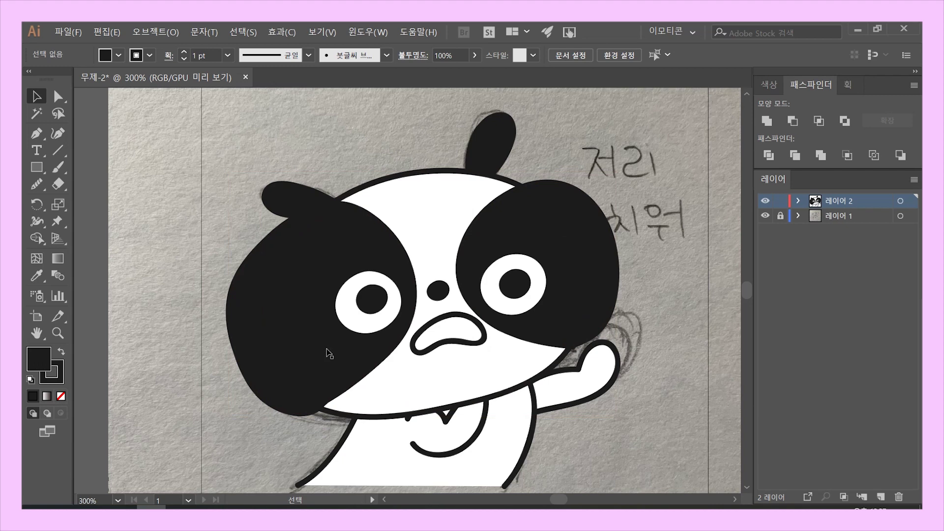
# Step: Delete the divided eye-patch pieces that extend beyond the face outline on both sides
pyautogui.click(389, 392)
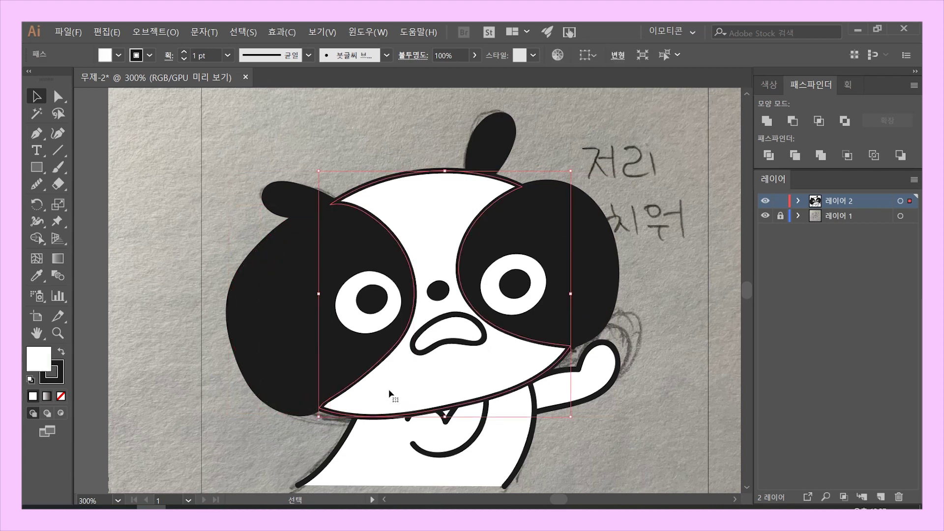
pyautogui.click(523, 325)
pyautogui.click(601, 290)
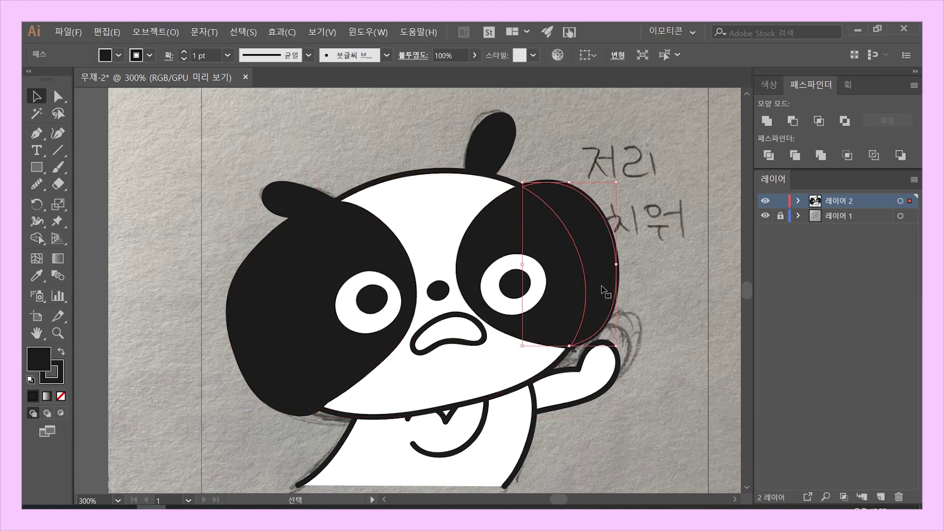
pyautogui.click(688, 330)
pyautogui.click(602, 236)
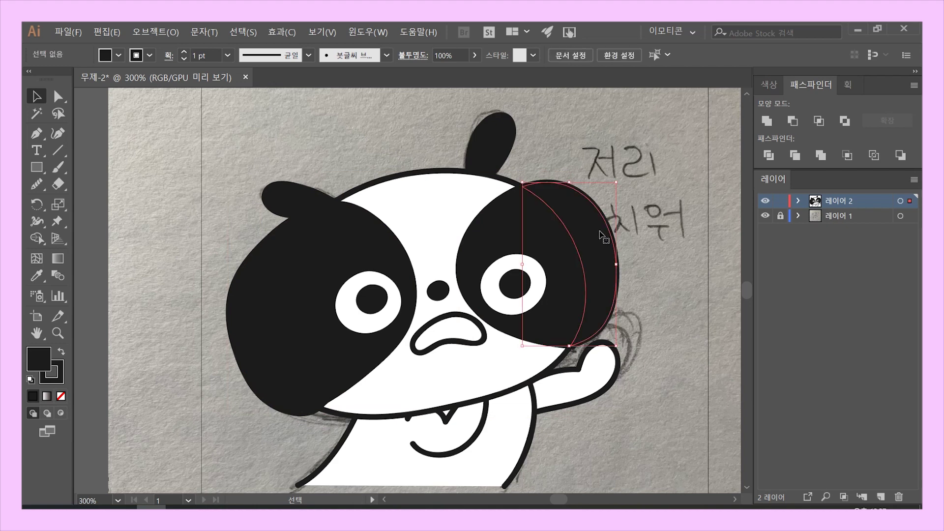
pyautogui.click(260, 280)
pyautogui.hotkey('alt', '[')
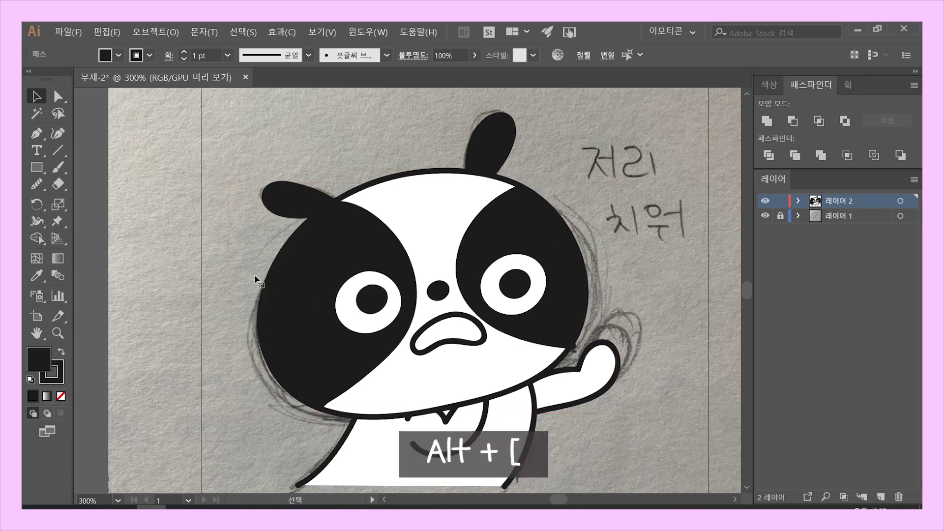
# Step: Arrange the divided face pieces behind the raised hand and fill the mouth with coral orange
pyautogui.click(326, 240)
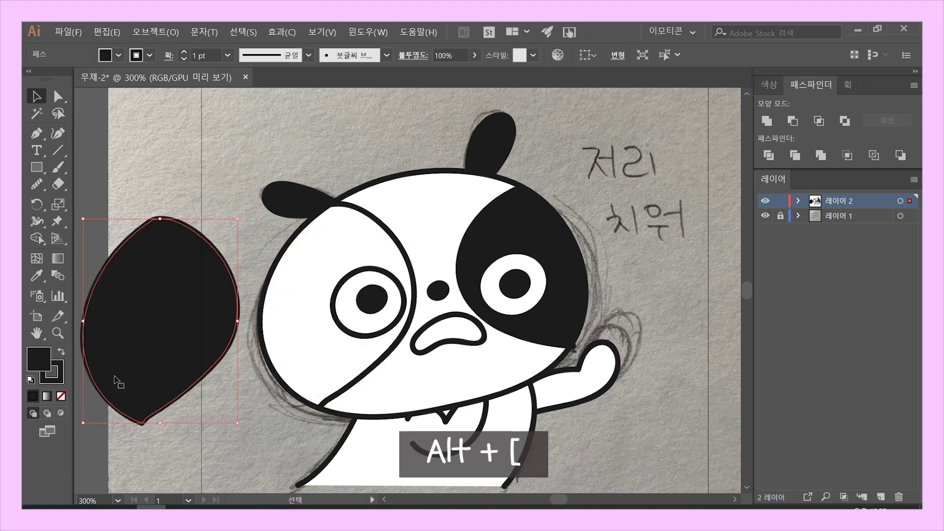
pyautogui.moveTo(217, 290); pyautogui.dragTo(395, 275)
pyautogui.hotkey('ctrl', '[')
pyautogui.click(686, 318)
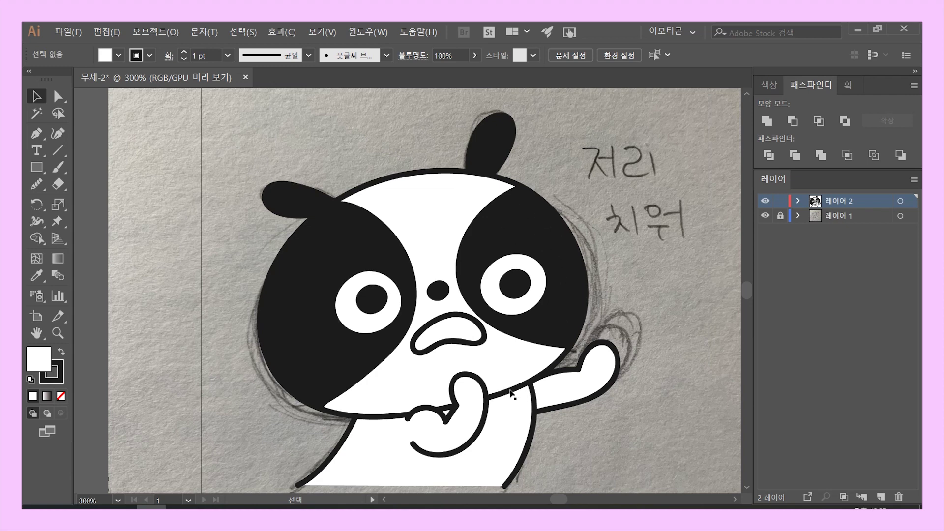
pyautogui.click(483, 333)
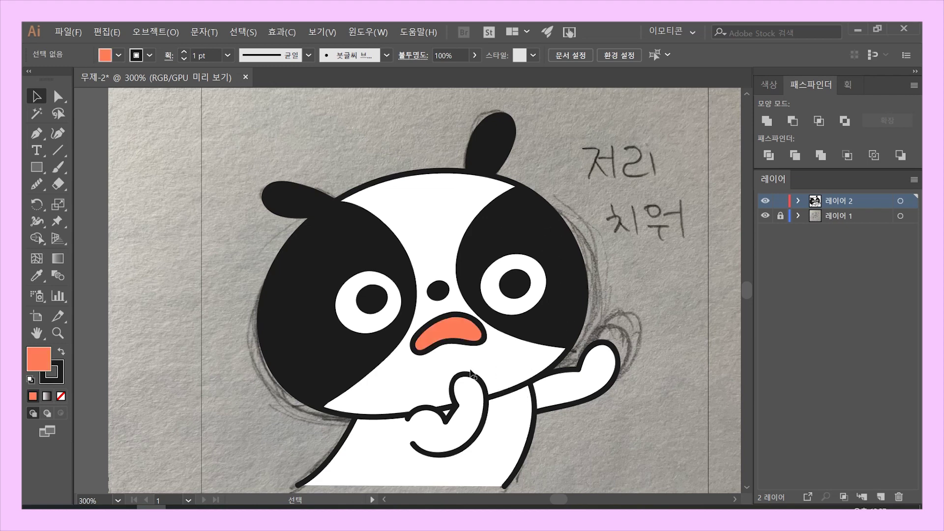
# Step: Add the text 저리치워 above the sketched lettering beside the panda's head
pyautogui.moveTo(646, 310); pyautogui.dragTo(561, 321)
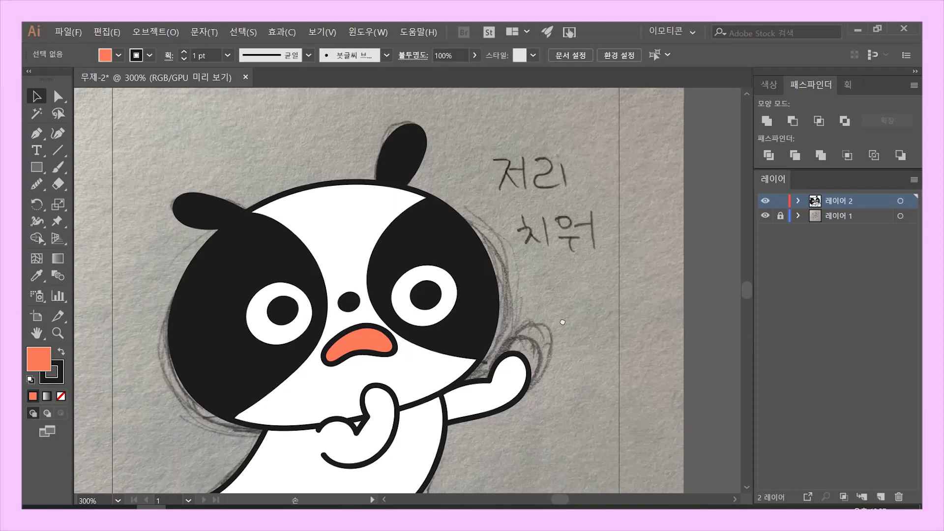
pyautogui.scroll(3, 599, 246)
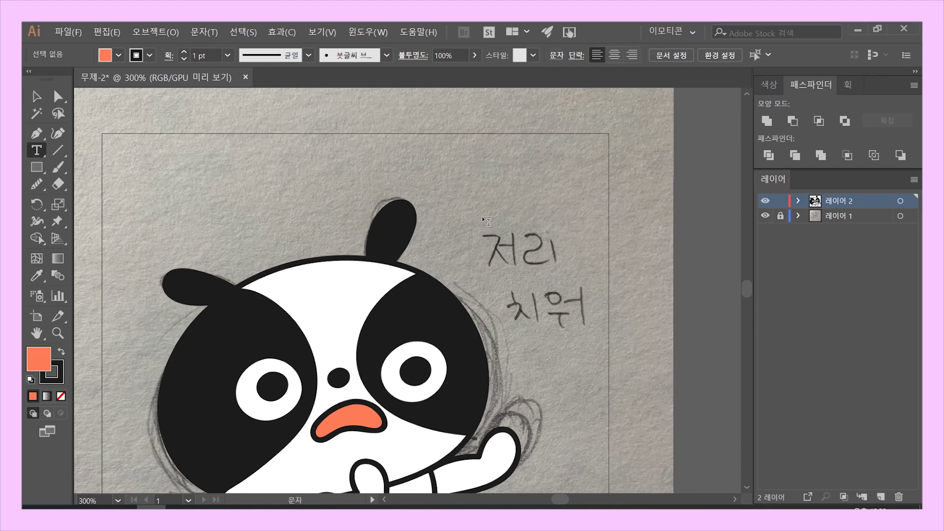
pyautogui.click(484, 204)
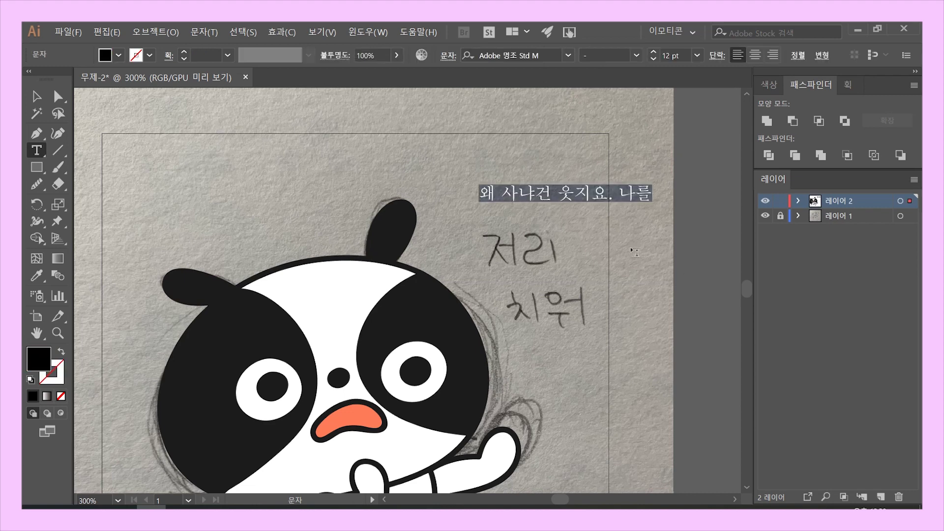
pyautogui.write('절')
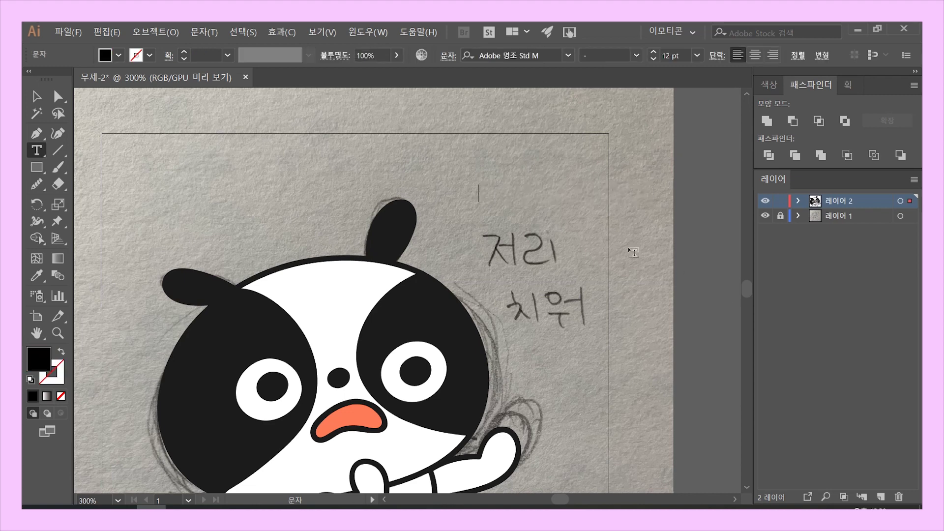
pyautogui.write('리치워')
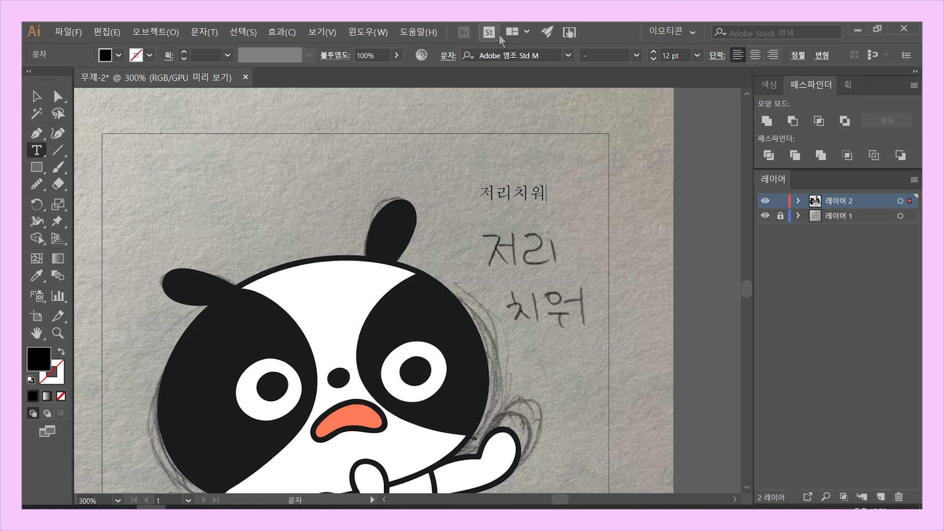
pyautogui.click(36, 96)
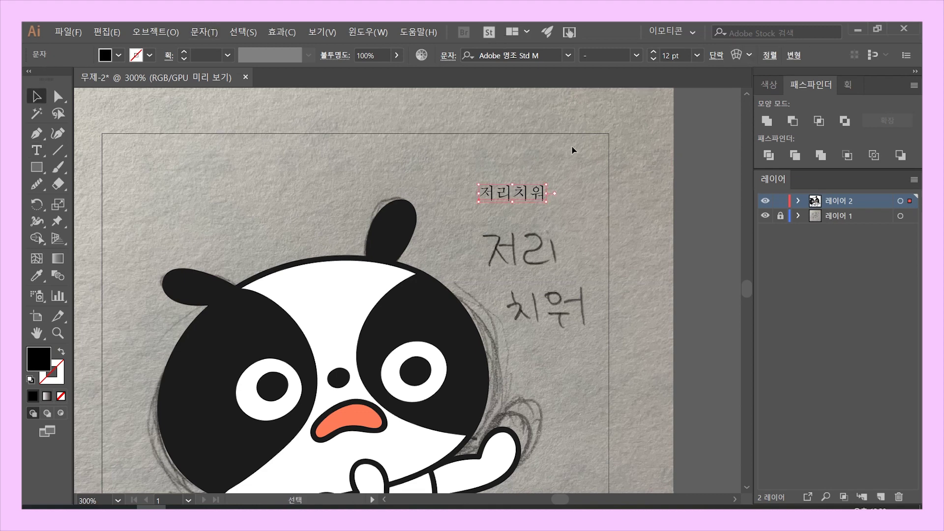
# Step: Set the 저리치워 text's font to 배달의민족 연성
pyautogui.click(568, 55)
pyautogui.scroll(-4, 601, 344)
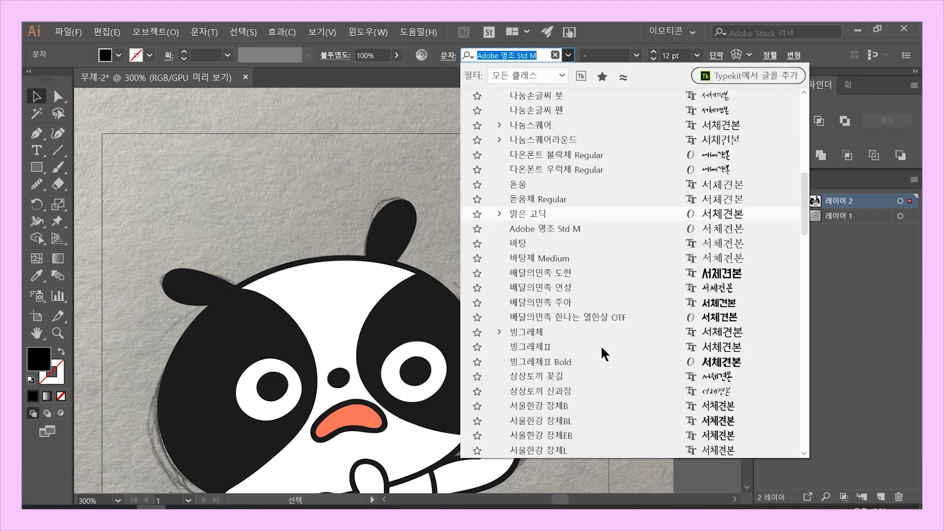
pyautogui.click(579, 288)
pyautogui.click(557, 259)
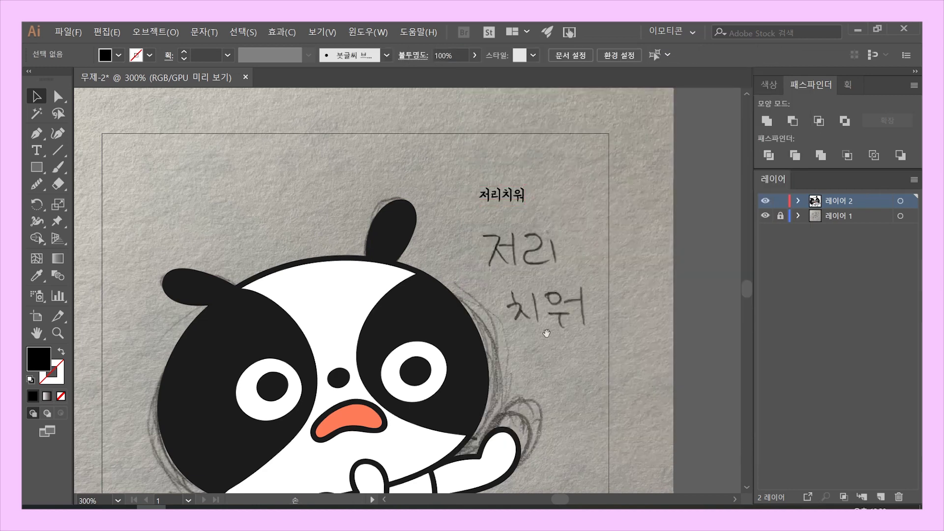
# Step: Enlarge the 저리치워 text to 63.16 pt and place it over the top of the sketched lettering
pyautogui.moveTo(549, 346); pyautogui.dragTo(574, 241)
pyautogui.moveTo(573, 148); pyautogui.dragTo(576, 202)
pyautogui.click(530, 145)
pyautogui.moveTo(555, 157); pyautogui.dragTo(618, 278)
pyautogui.click(439, 347)
pyautogui.moveTo(439, 346); pyautogui.dragTo(528, 340)
pyautogui.click(476, 187)
pyautogui.moveTo(497, 209); pyautogui.dragTo(452, 197)
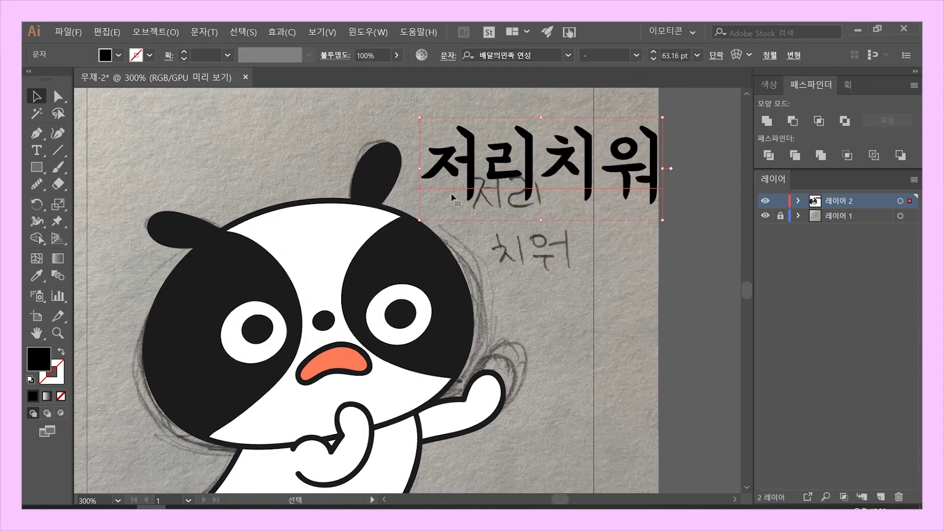
# Step: Try inserting ㄹㄴㄹ after 저리 in the text, and remove the added characters
pyautogui.doubleClick(509, 163)
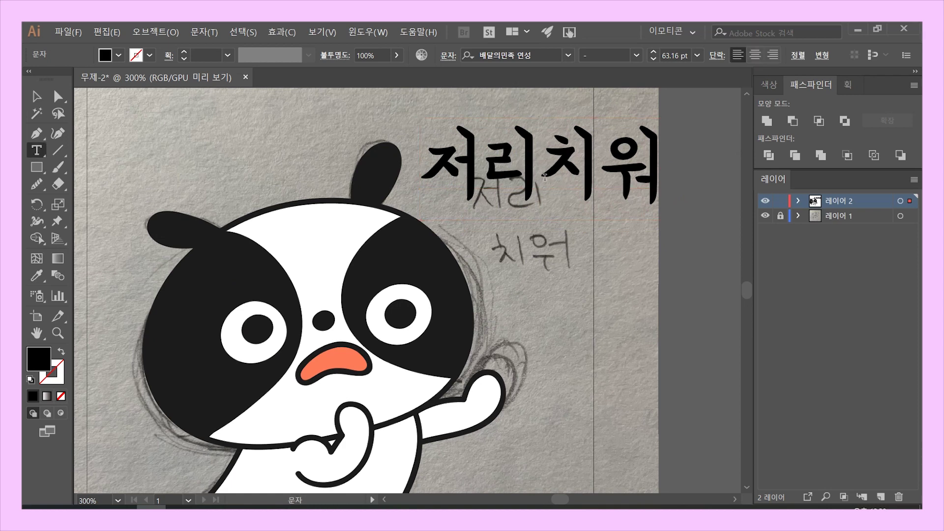
pyautogui.write('ㄹㄴㄹ')
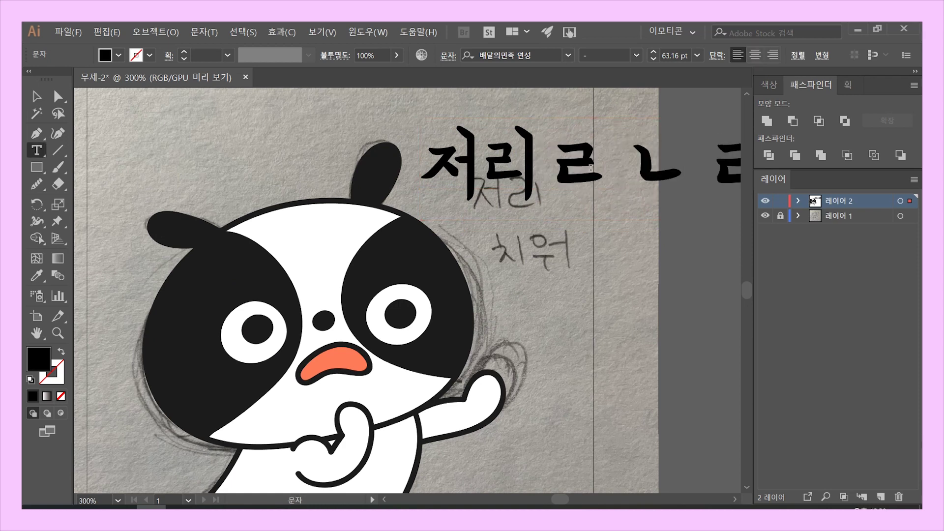
pyautogui.press('BackSpace')
pyautogui.press('BackSpace')
pyautogui.press('BackSpace')
# Step: Select 치워 within the text, view the list of available fonts, and leave text editing without choosing one
pyautogui.keyDown('shift'); pyautogui.click(637, 151); pyautogui.keyUp('shift')
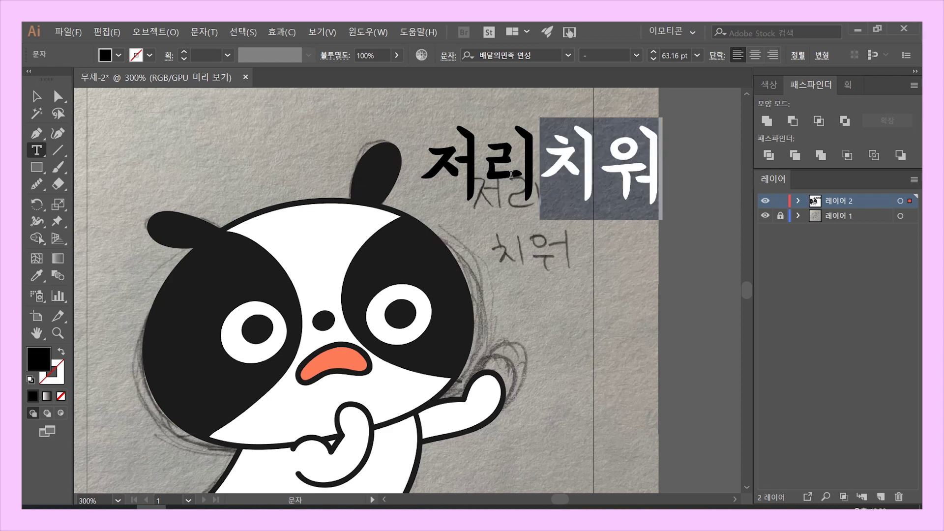
pyautogui.click(569, 56)
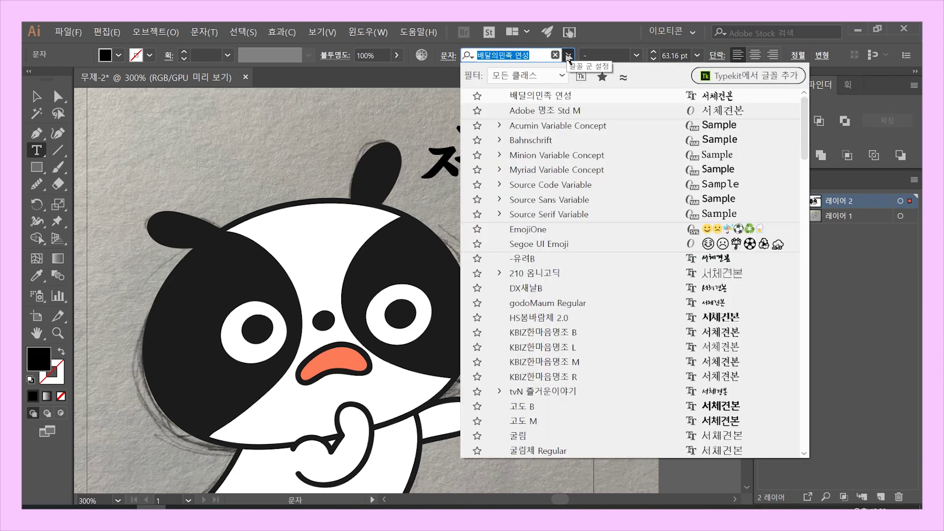
pyautogui.click(569, 55)
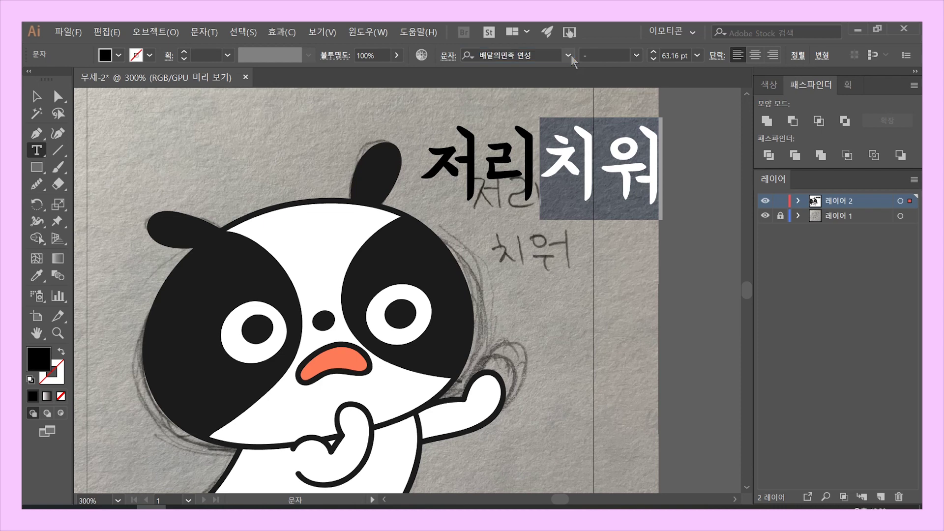
pyautogui.press('Escape')
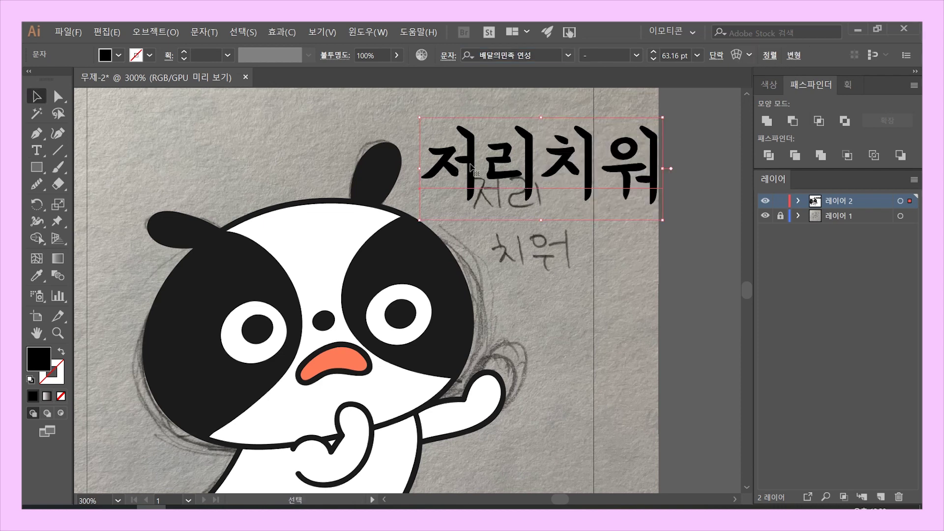
# Step: Try moving the panda's left-hand ear up off the head, and undo the move
pyautogui.moveTo(211, 213); pyautogui.dragTo(138, 250)
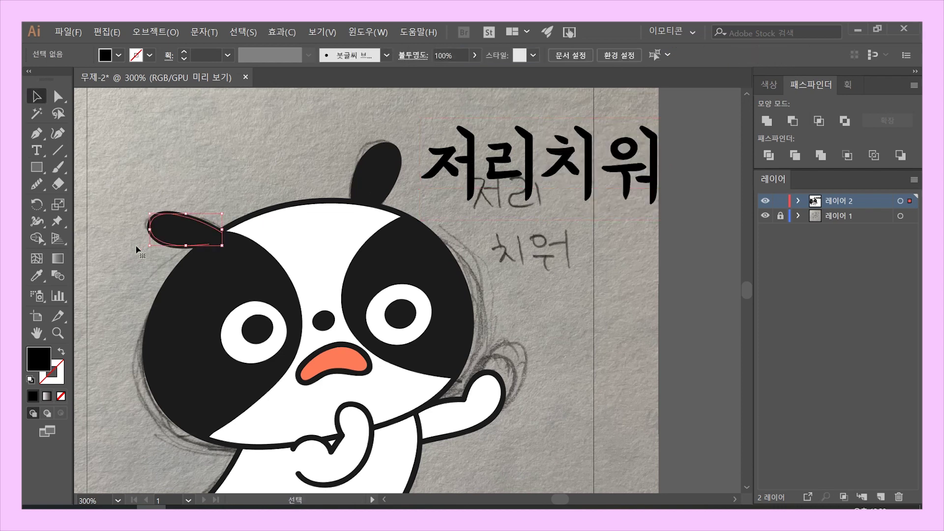
pyautogui.moveTo(187, 231); pyautogui.dragTo(174, 196)
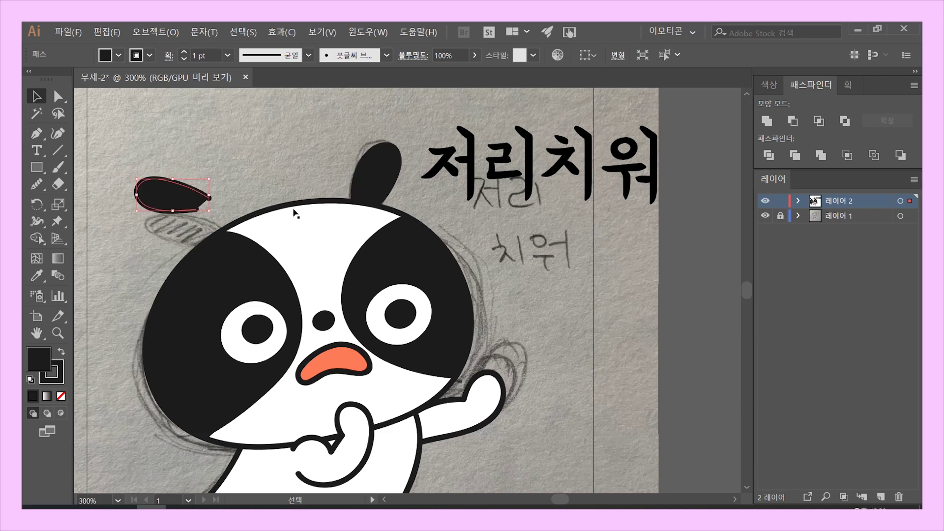
pyautogui.hotkey('ctrl', 'z')
pyautogui.click(531, 183)
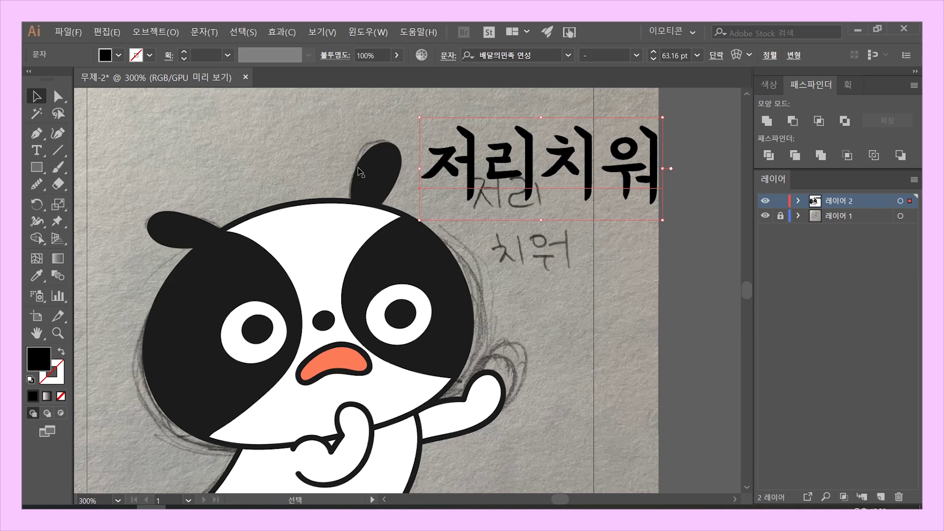
pyautogui.click(379, 179)
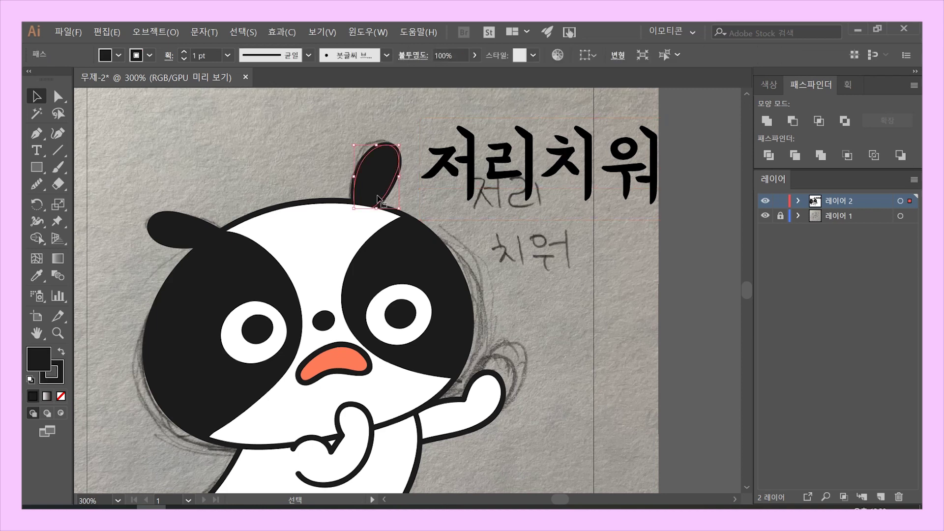
# Step: Convert the 저리치워 text to outlines
pyautogui.click(496, 164)
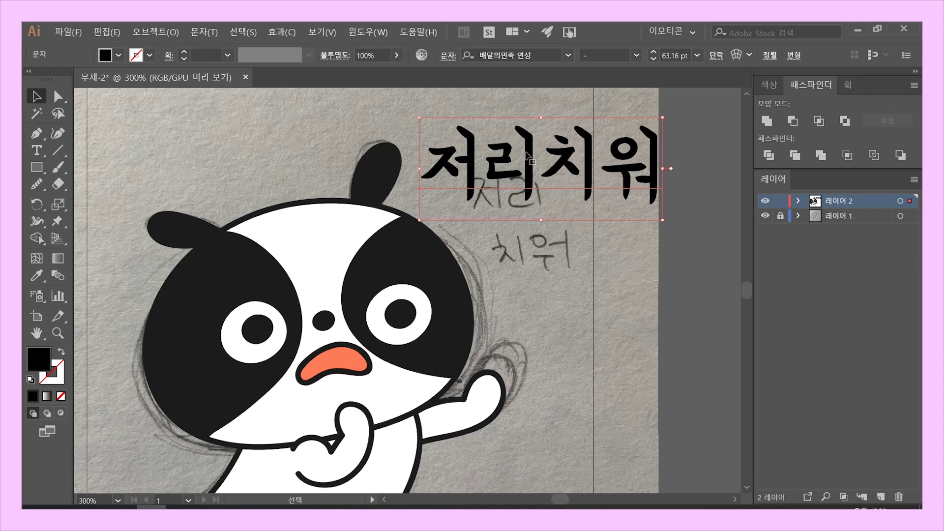
pyautogui.rightClick(526, 153)
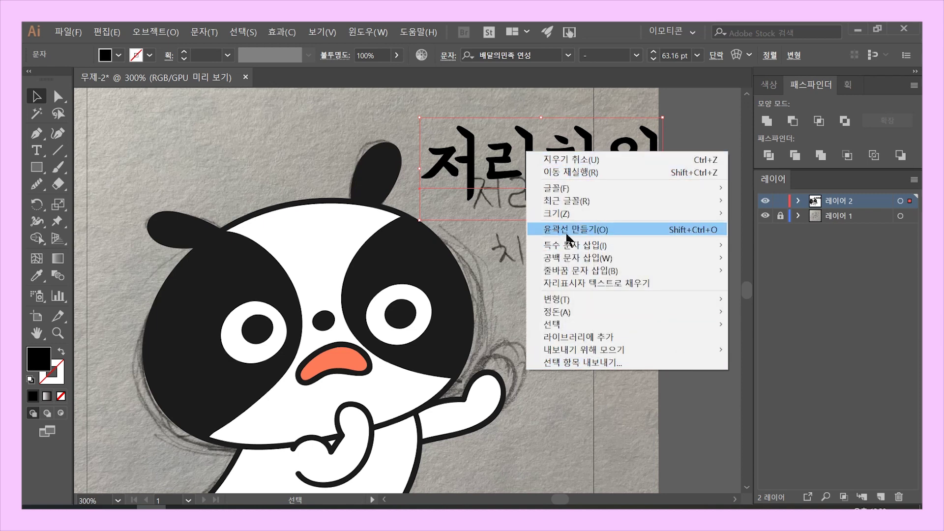
pyautogui.click(579, 230)
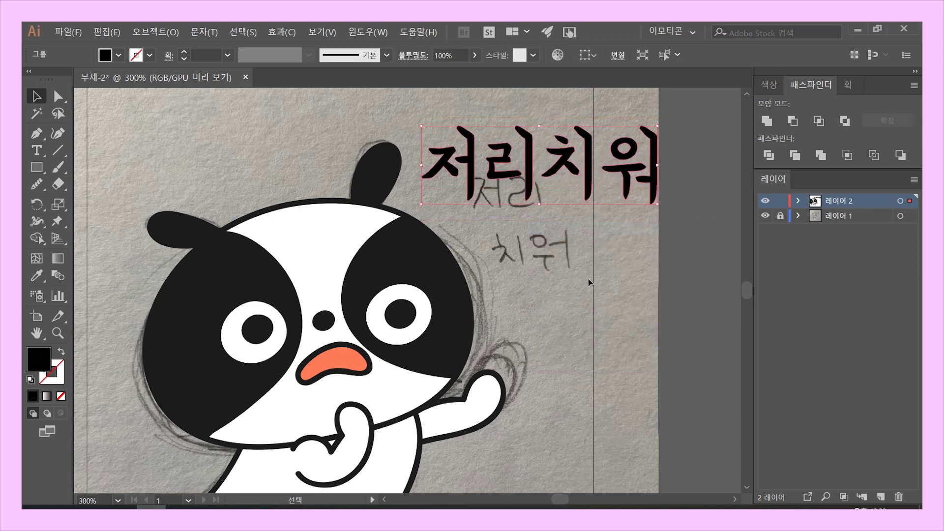
# Step: Ungroup the outlined 저리치워 lettering into separate characters and clear the selection
pyautogui.click(376, 170)
pyautogui.click(396, 274)
pyautogui.click(249, 307)
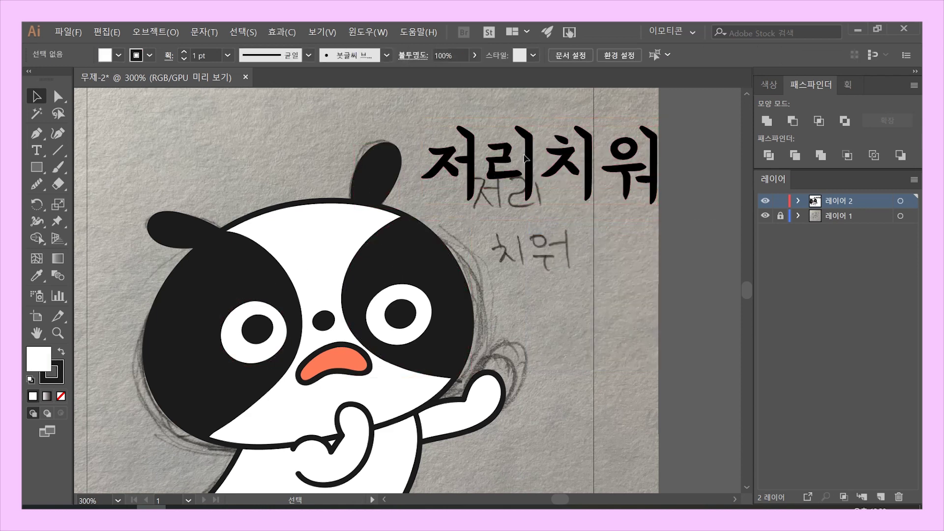
pyautogui.click(437, 169)
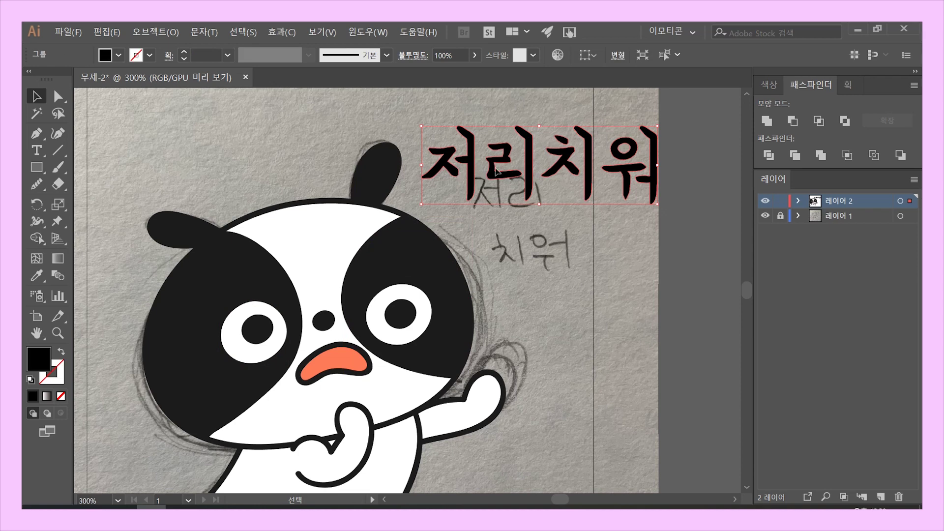
pyautogui.rightClick(470, 157)
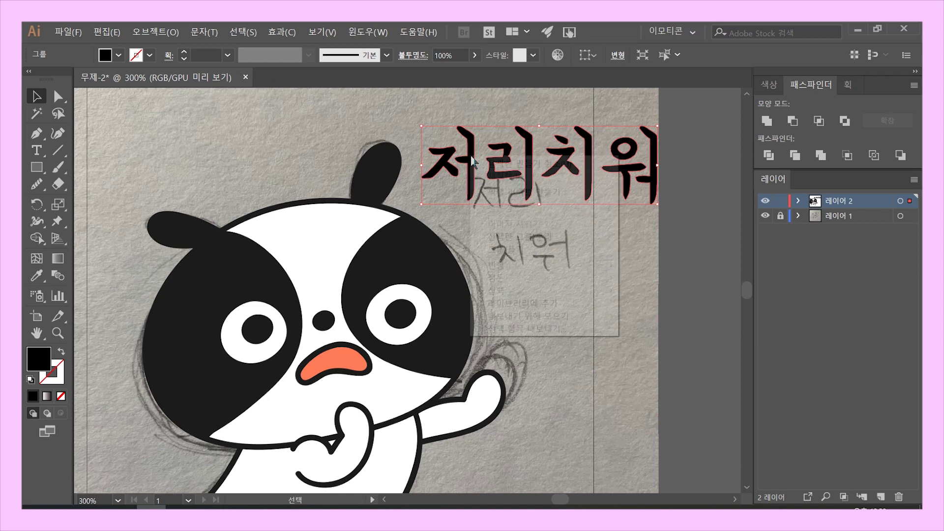
pyautogui.click(516, 248)
pyautogui.click(585, 254)
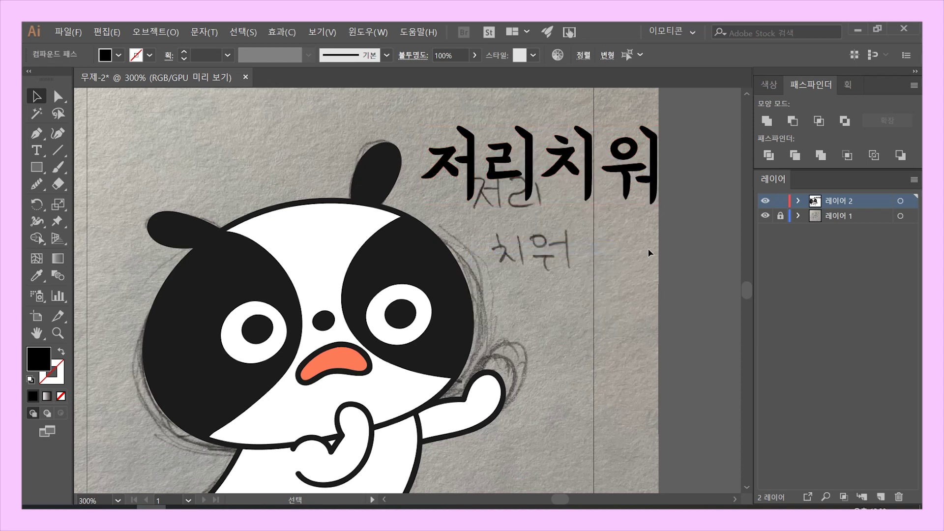
# Step: Try moving the separated 저 character down below the other letters, and undo the move
pyautogui.moveTo(464, 196); pyautogui.dragTo(512, 245)
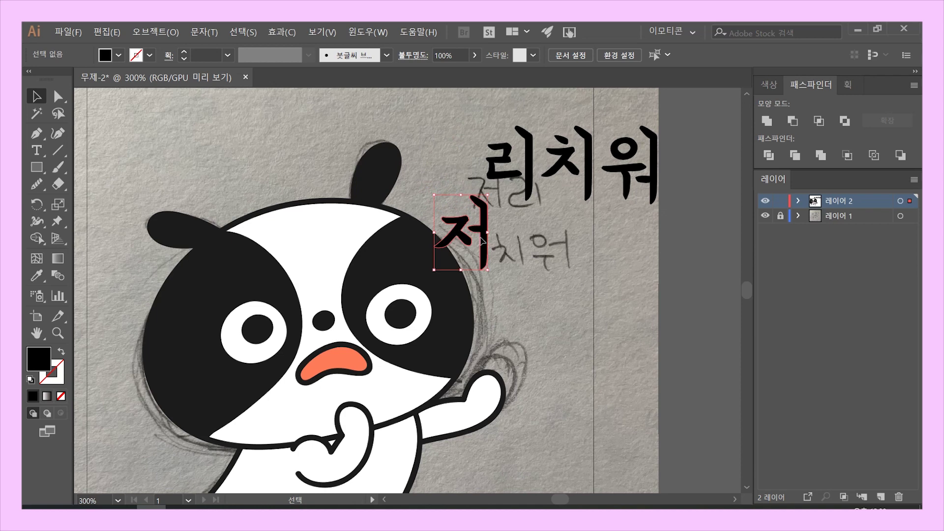
pyautogui.hotkey('ctrl', 'z')
pyautogui.hotkey('ctrl', 'shift', 'z')
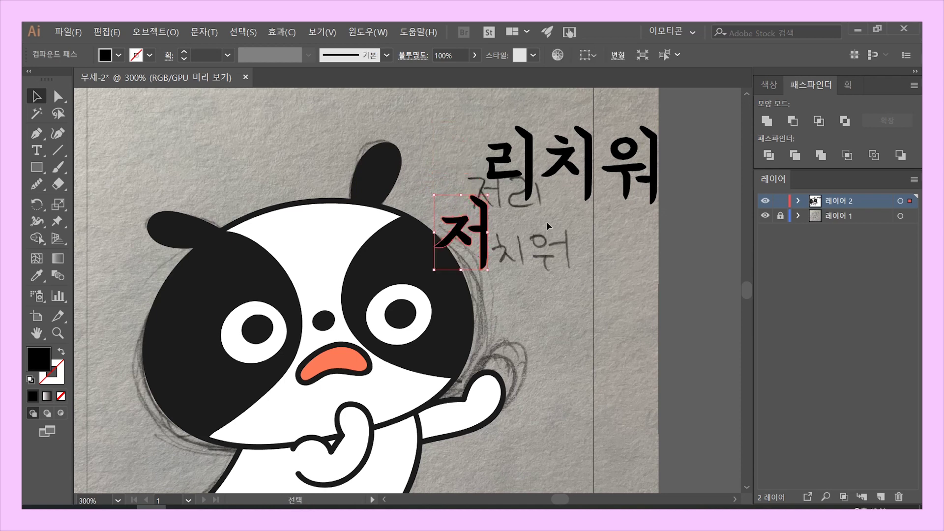
pyautogui.hotkey('ctrl', 'z')
# Step: Select the 치 and 워 characters and place them as a second line beneath 저리, offset slightly to the right
pyautogui.click(563, 226)
pyautogui.click(584, 166)
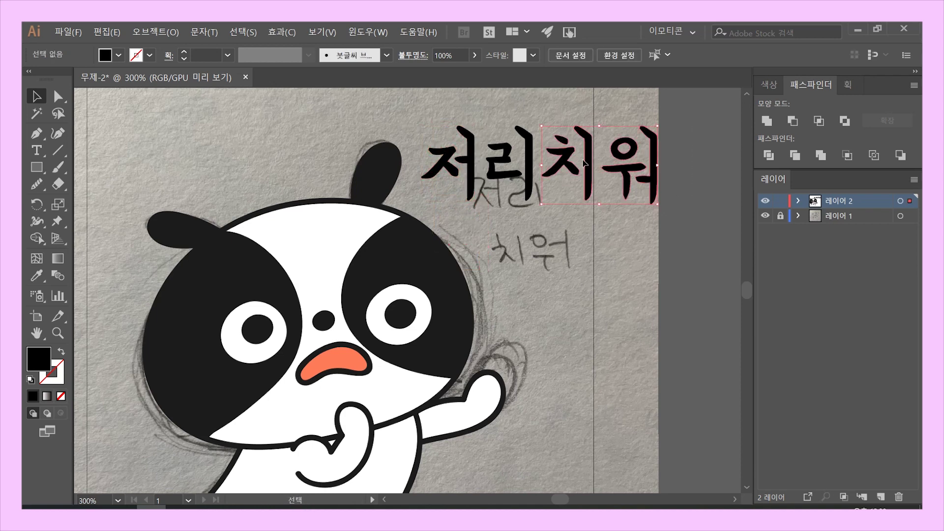
pyautogui.moveTo(624, 172)
pyautogui.mouseDown()
pyautogui.moveTo(512, 250)
pyautogui.moveTo(533, 255)
pyautogui.mouseUp()
pyautogui.click(605, 267)
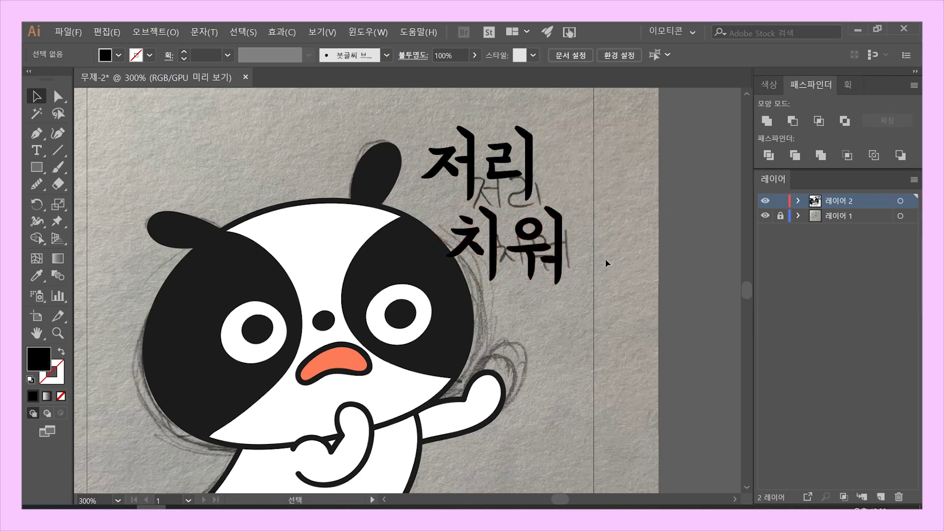
# Step: Nudge the two-line 저리 치워 lettering right and up, away from the panda's head and inside the artboard's upper-right corner
pyautogui.click(554, 234)
pyautogui.press('Right')
pyautogui.press('Right')
pyautogui.press('Right')
pyautogui.press('Right')
pyautogui.press('Right')
pyautogui.press('Right')
pyautogui.press('Right')
pyautogui.press('Right')
pyautogui.press('Right')
pyautogui.press('Right')
pyautogui.press('Right')
pyautogui.press('Right')
pyautogui.press('Up')
pyautogui.press('Up')
pyautogui.press('Up')
pyautogui.press('Up')
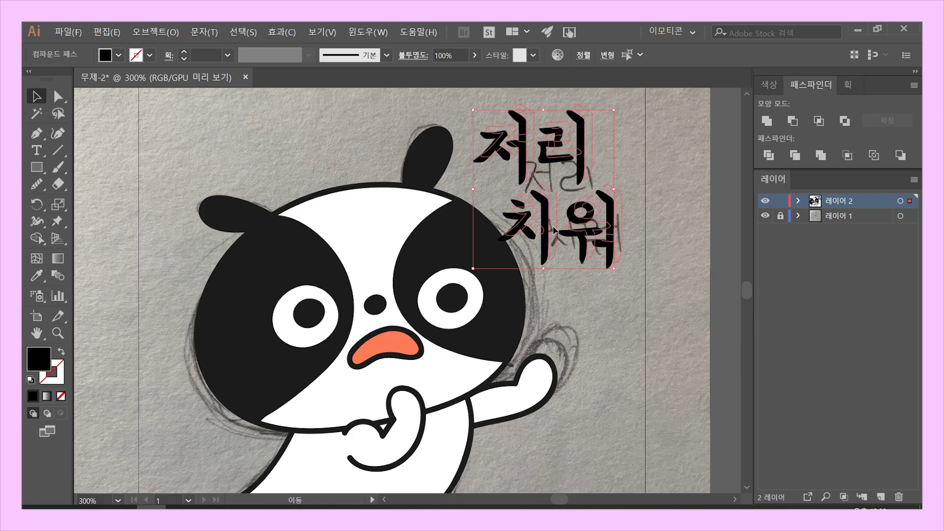
pyautogui.moveTo(618, 312)
pyautogui.mouseDown()
pyautogui.moveTo(597, 343)
pyautogui.moveTo(596, 380)
pyautogui.mouseUp()
pyautogui.press('Left')
pyautogui.press('Left')
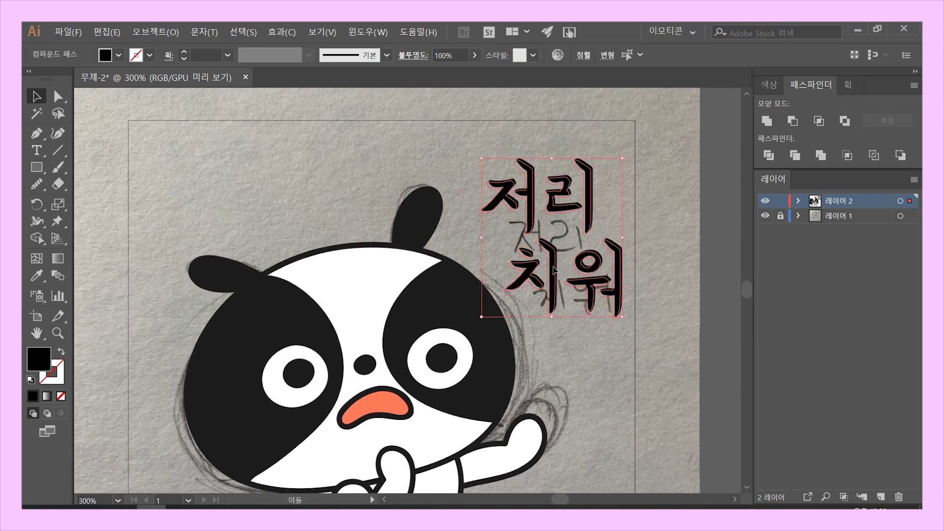
pyautogui.click(665, 253)
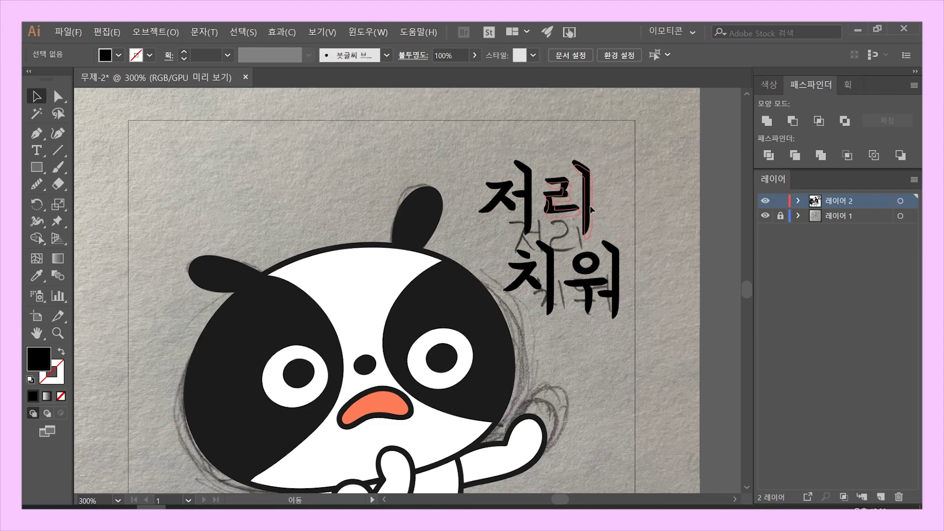
pyautogui.click(589, 209)
pyautogui.click(642, 339)
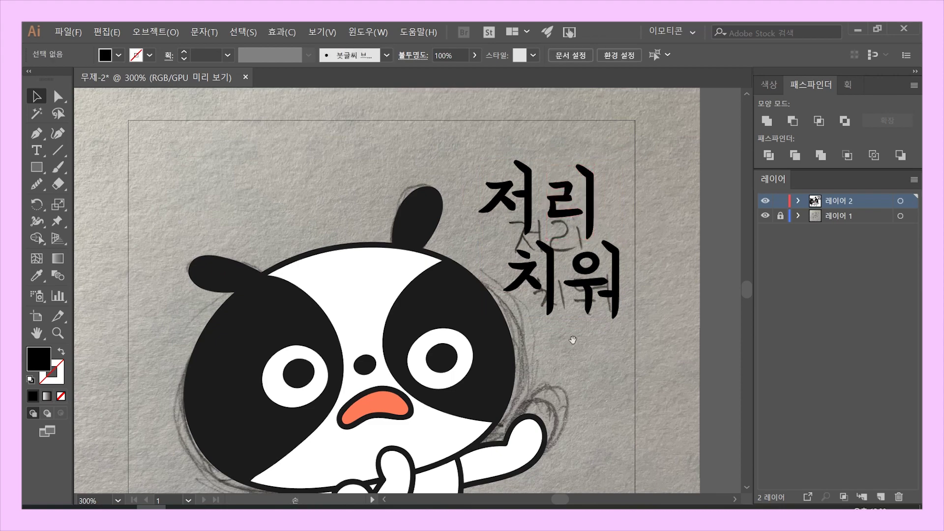
# Step: Move the whole panda and its lettering slightly left and down to centre the artwork on the artboard
pyautogui.keyDown('alt'); pyautogui.scroll(-2, 569, 337); pyautogui.keyUp('alt')
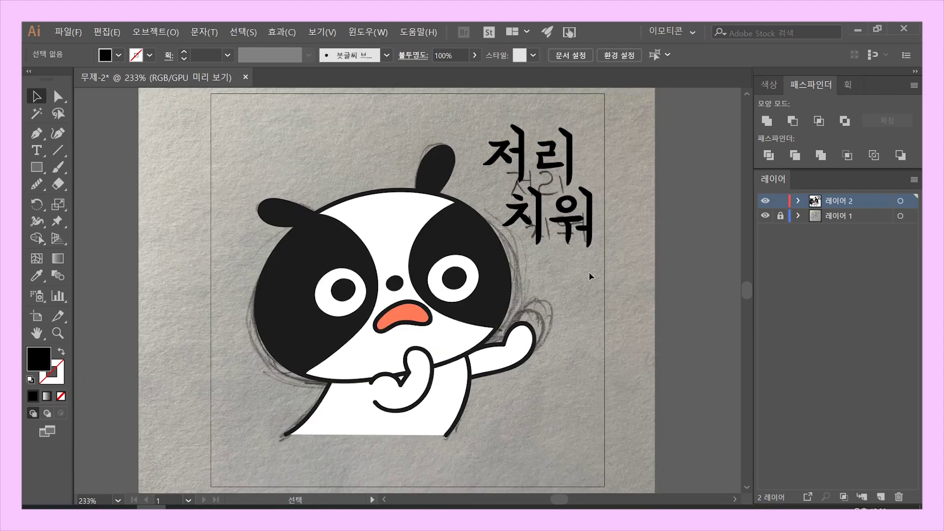
pyautogui.scroll(2, 637, 433)
pyautogui.scroll(-1, 540, 344)
pyautogui.hscroll(-1, 491, 320)
pyautogui.hotkey('ctrl', 'a')
pyautogui.moveTo(448, 286); pyautogui.dragTo(441, 293)
pyautogui.click(663, 305)
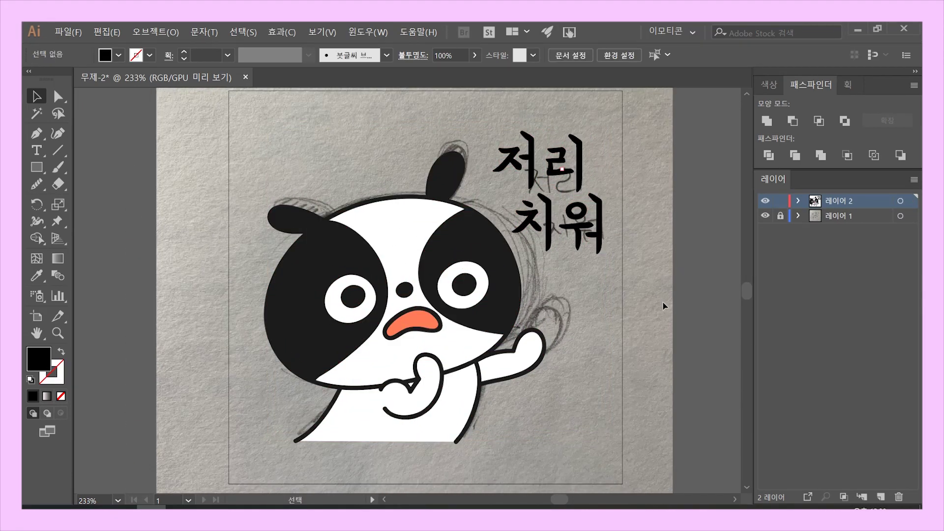
# Step: Hide and unlock the sketch layer 레이어 1, and delete it together with its artwork
pyautogui.click(766, 215)
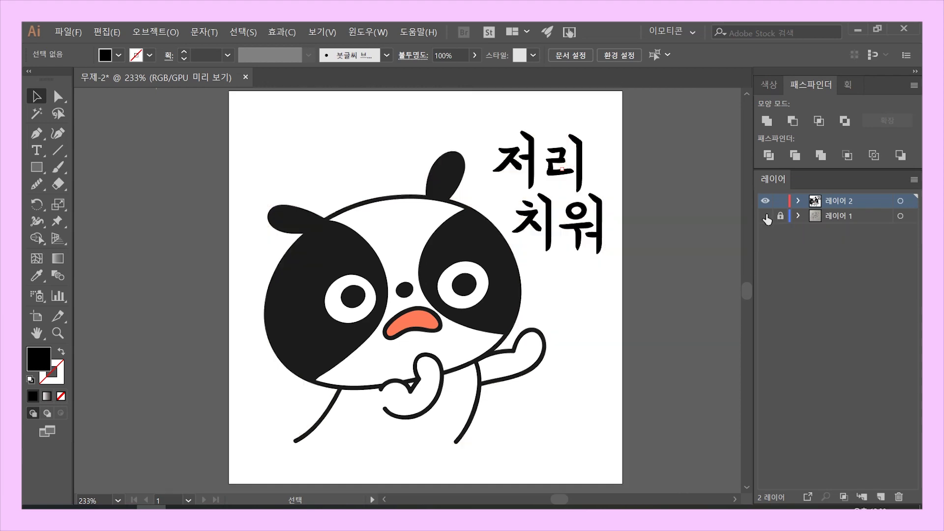
pyautogui.click(772, 216)
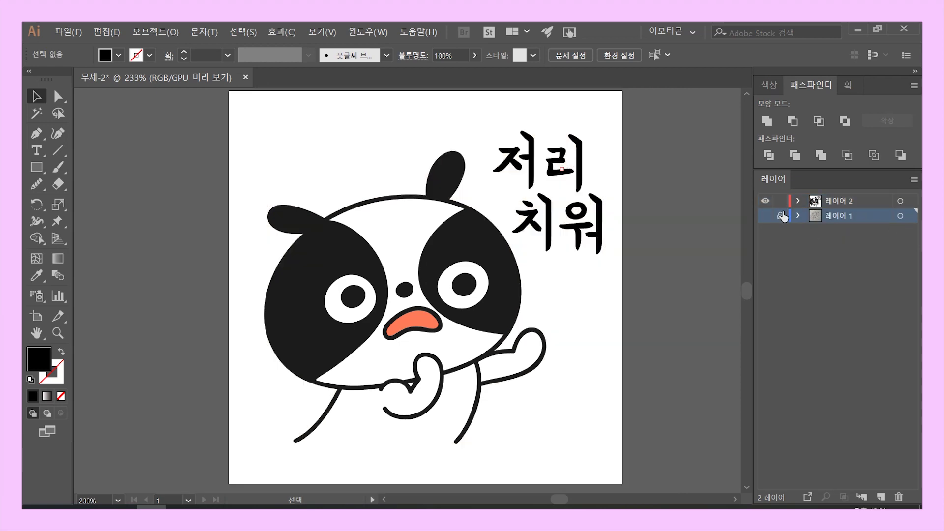
pyautogui.click(901, 496)
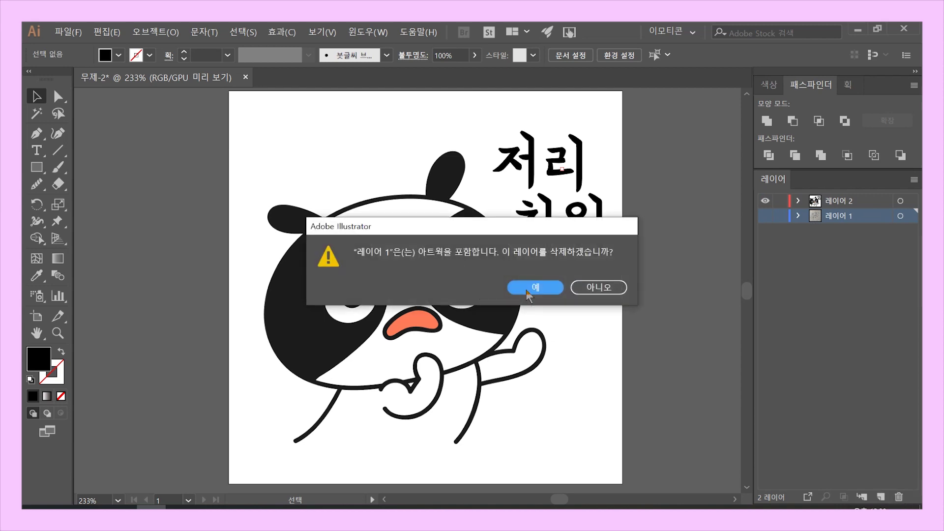
pyautogui.click(526, 288)
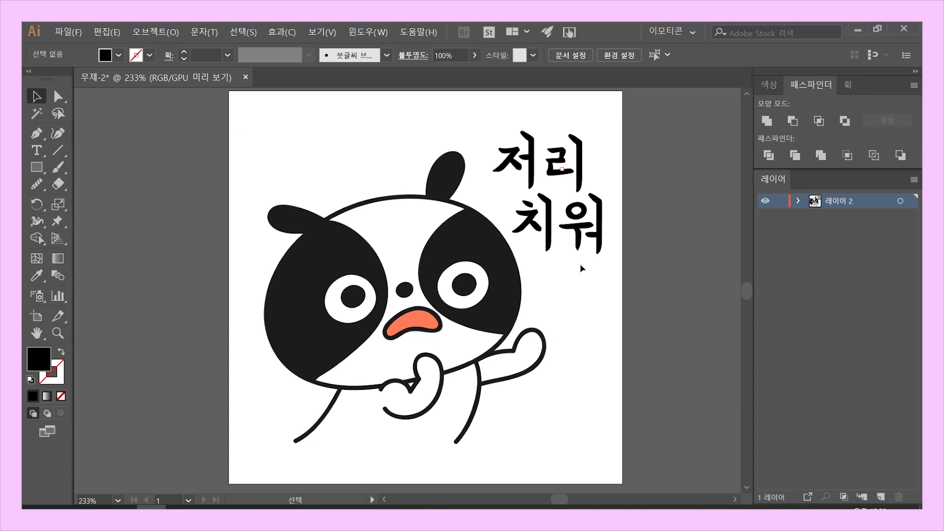
# Step: Start exporting the artboard for screens (화면에 맞게 내보내기) and set the export location to the desktop (바탕 화면)
pyautogui.click(66, 31)
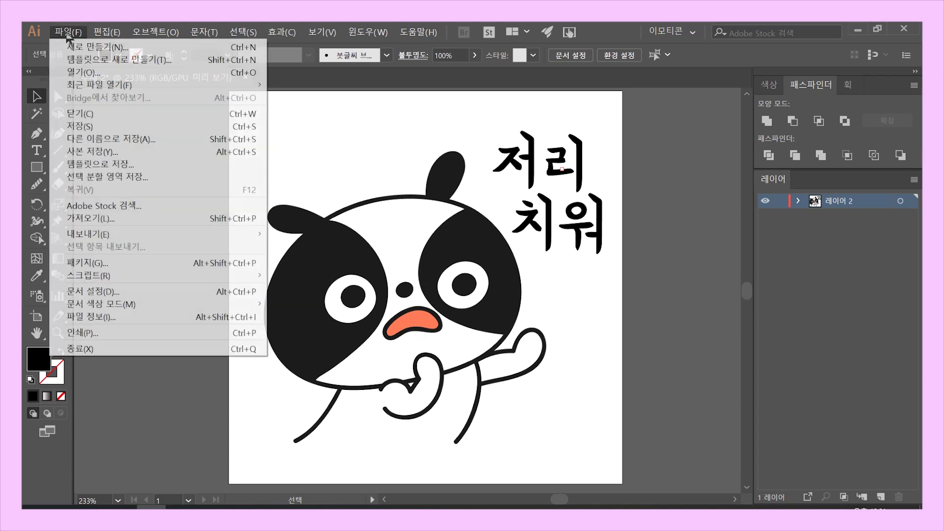
pyautogui.moveTo(97, 232)
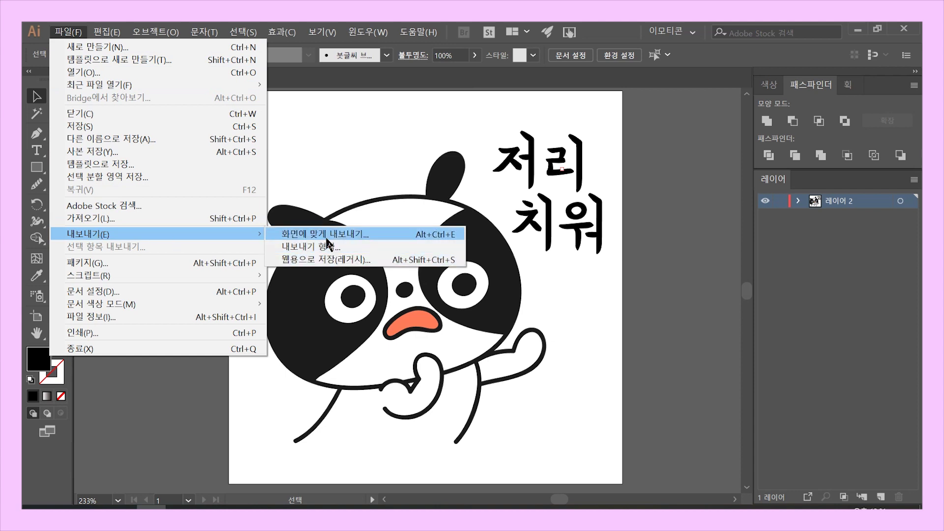
pyautogui.click(333, 240)
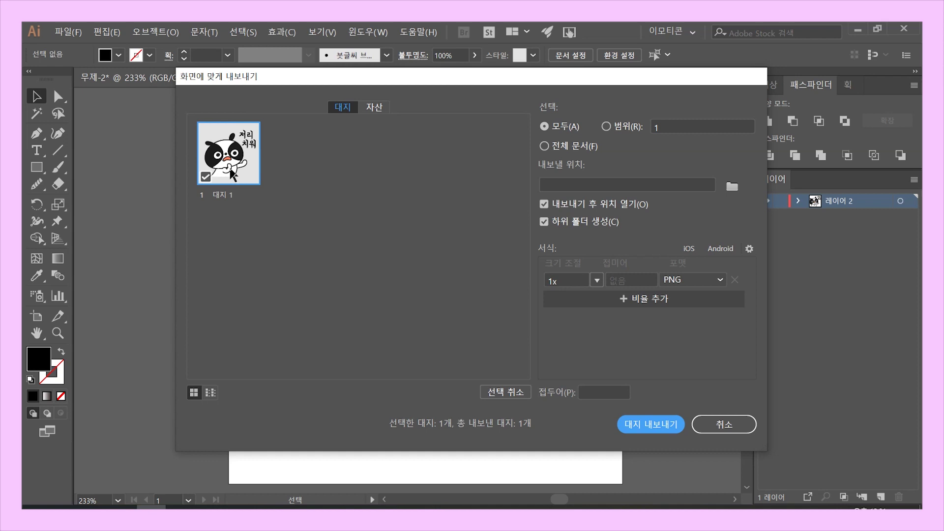
pyautogui.click(732, 187)
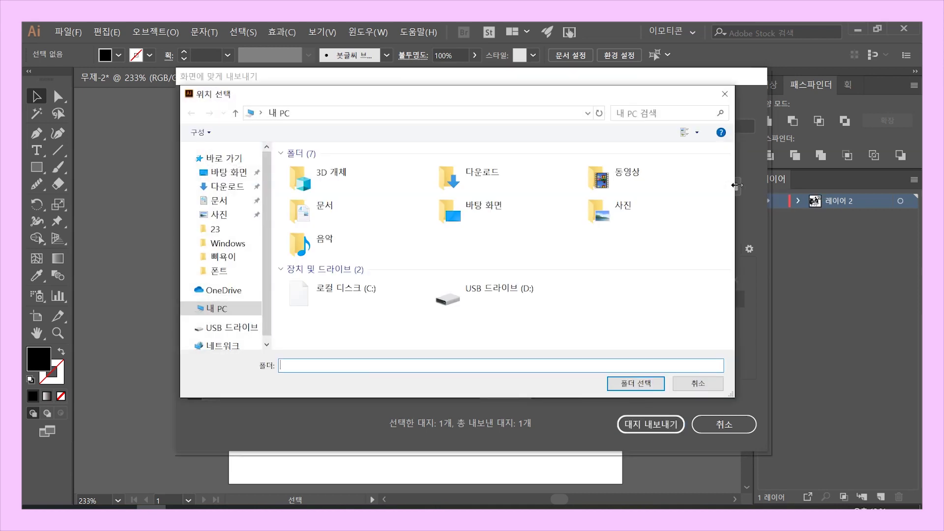
pyautogui.click(245, 177)
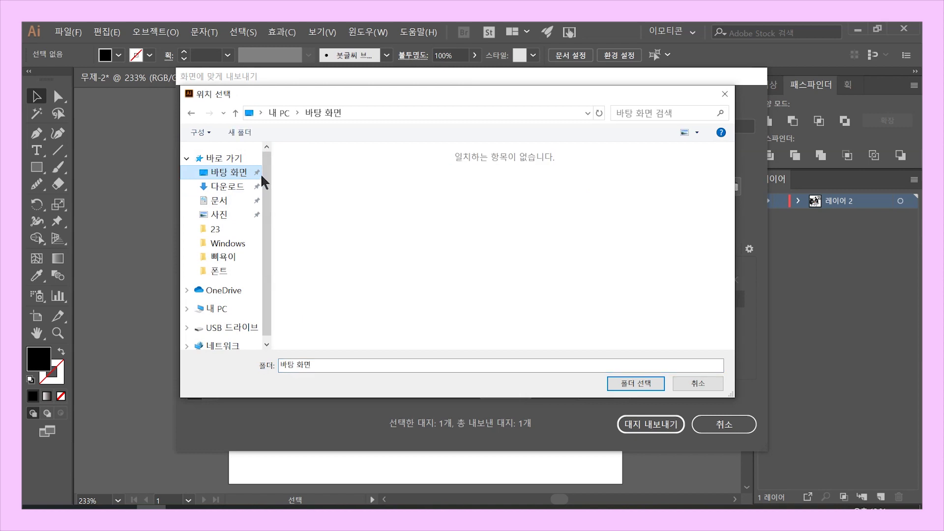
pyautogui.click(644, 384)
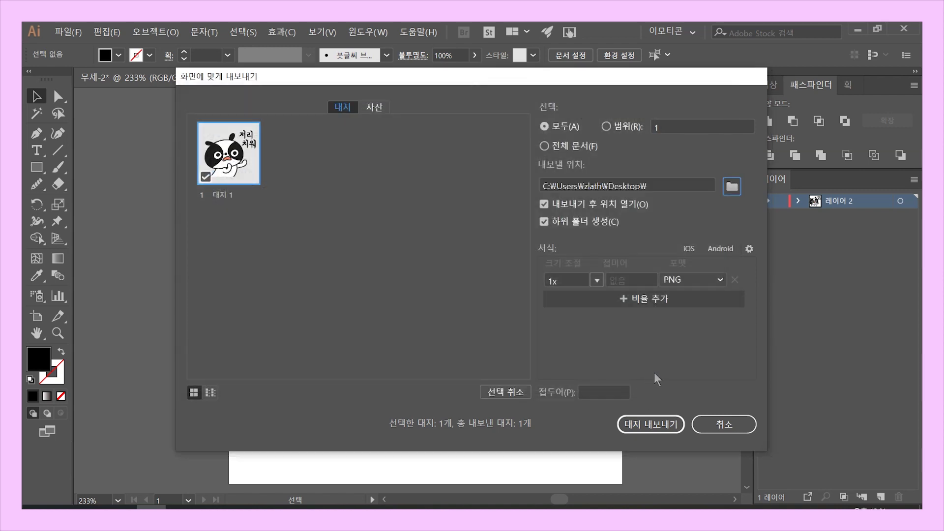
# Step: Choose PNG as the export format at 1x scale and export the artboard
pyautogui.click(700, 279)
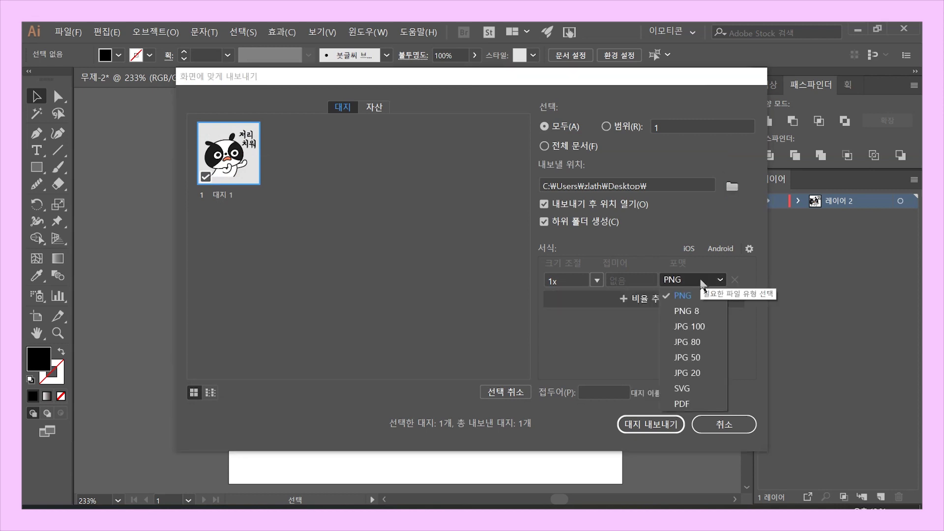
pyautogui.click(694, 295)
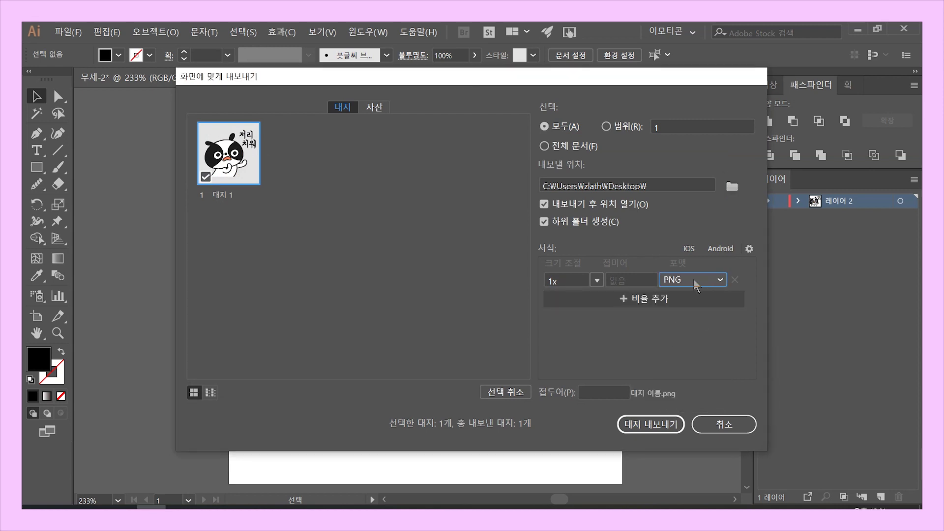
pyautogui.click(667, 419)
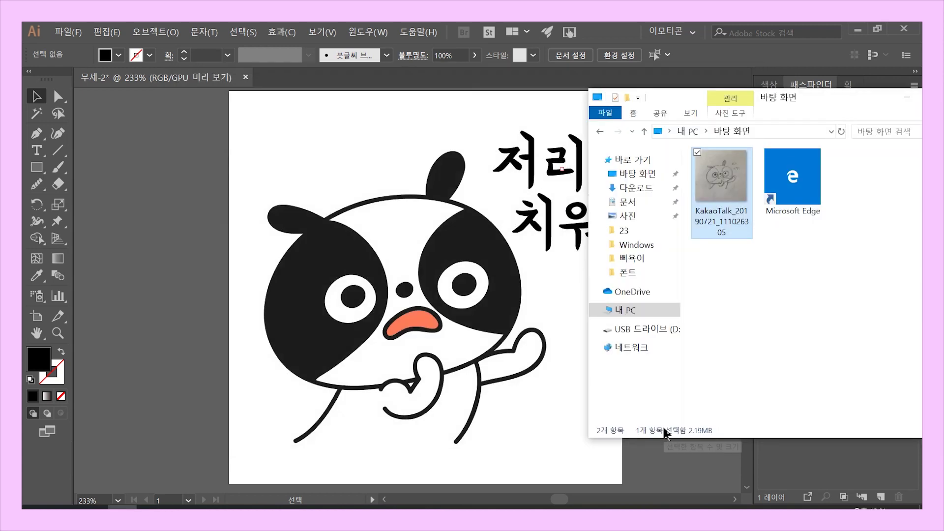
# Step: Open the 1x folder on the desktop and view the exported 대지 1 image
pyautogui.click(845, 169)
pyautogui.moveTo(843, 96); pyautogui.dragTo(627, 174)
pyautogui.doubleClick(653, 256)
pyautogui.click(506, 256)
pyautogui.doubleClick(501, 272)
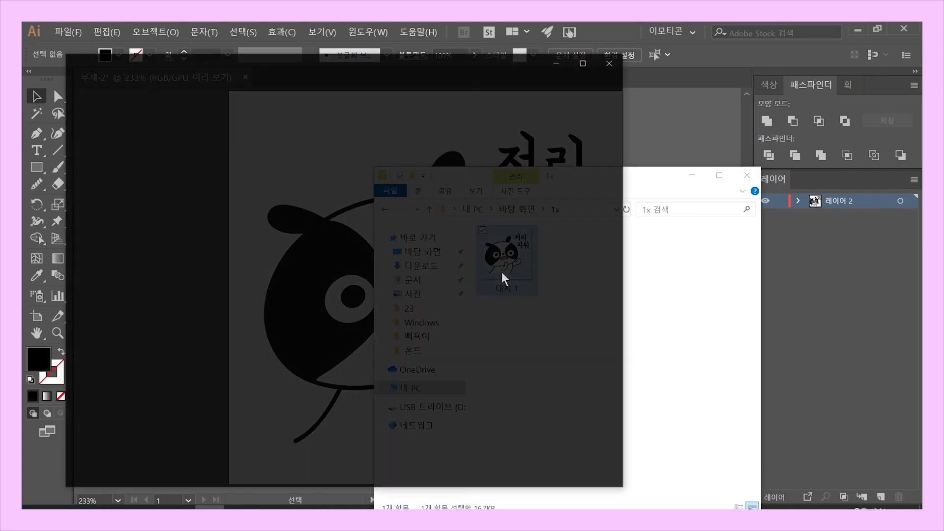